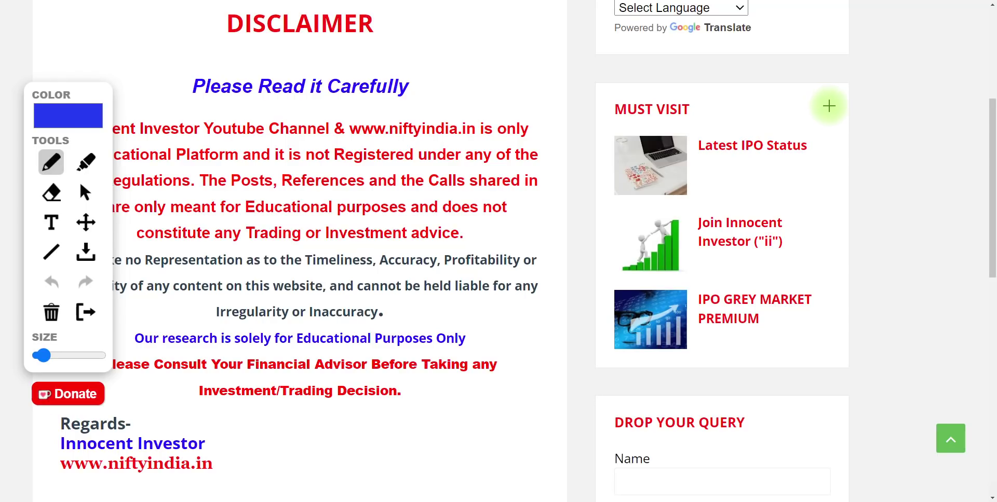
mouse_move(832, 103)
mouse_down()
mouse_move(851, 85)
mouse_move(848, 61)
mouse_move(870, 163)
mouse_move(874, 134)
mouse_move(849, 147)
mouse_up()
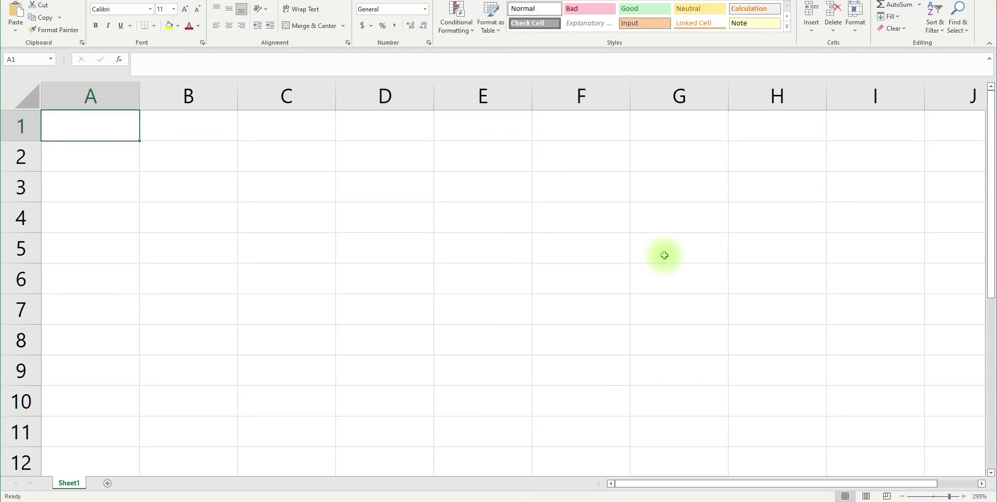
click(964, 493)
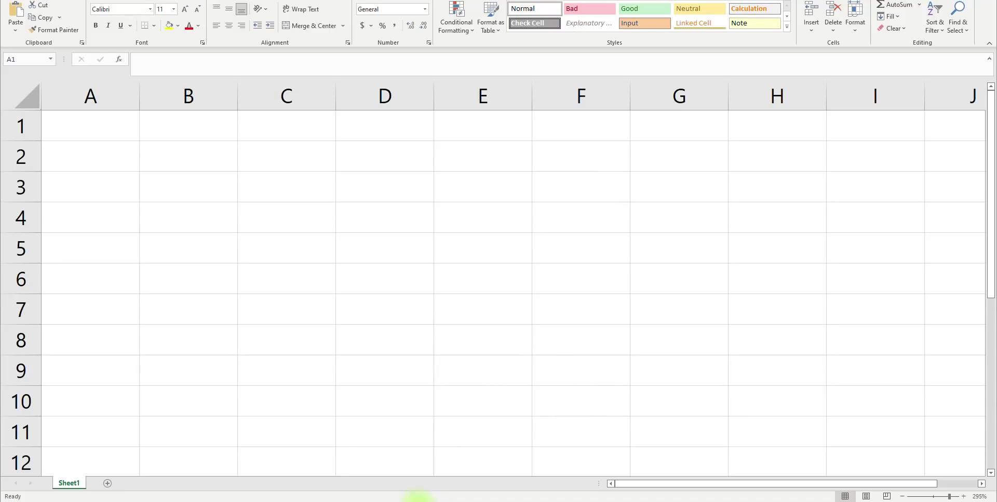
- Switch to the Snipping Tool canvas and sketch growing concentric loops labelled 100, 10 and 110, then hide the canvas
click(418, 501)
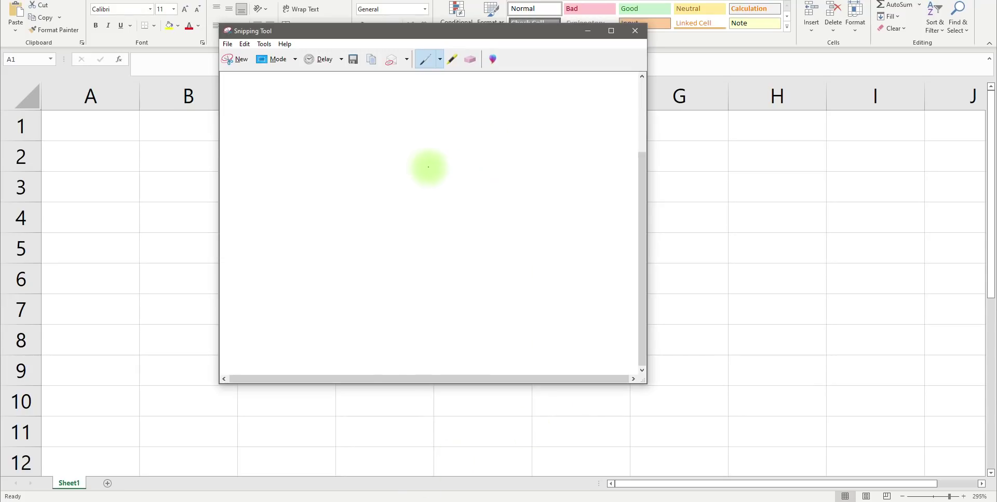
mouse_move(418, 169)
mouse_down()
mouse_move(472, 178)
mouse_move(420, 238)
mouse_move(396, 187)
mouse_move(422, 160)
mouse_move(413, 159)
mouse_move(431, 161)
mouse_move(407, 143)
mouse_move(421, 141)
mouse_move(414, 127)
mouse_move(479, 142)
mouse_move(441, 293)
mouse_move(354, 154)
mouse_up()
mouse_move(423, 158)
mouse_down()
mouse_move(451, 164)
mouse_move(489, 216)
mouse_move(413, 158)
mouse_up()
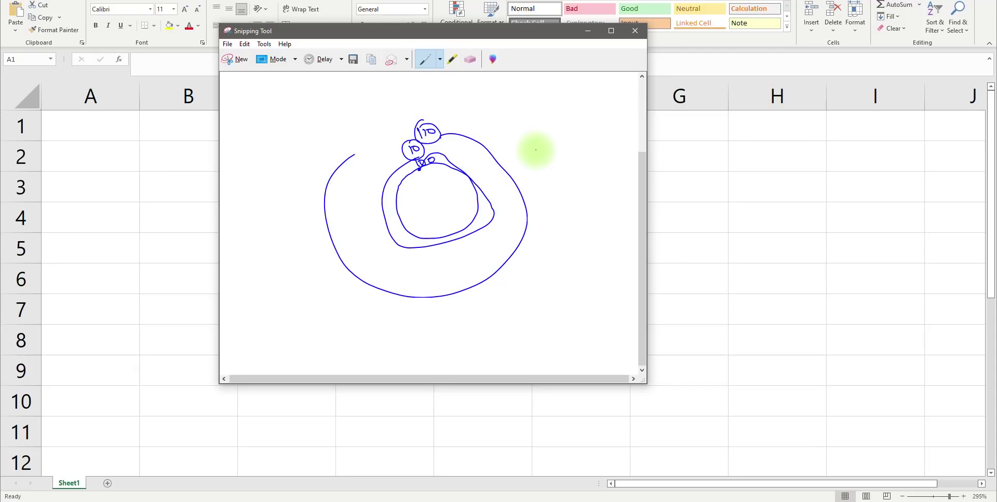
click(589, 31)
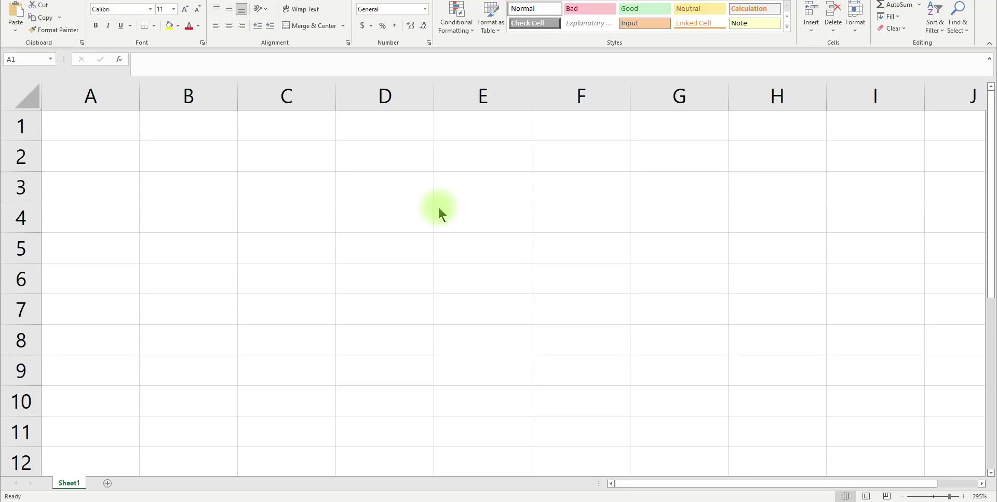
- Bring back the Snipping Tool sketch and handwrite "Rule 72" and "Year x R" beside the loops, with linking circles, arrows and an arc
click(425, 501)
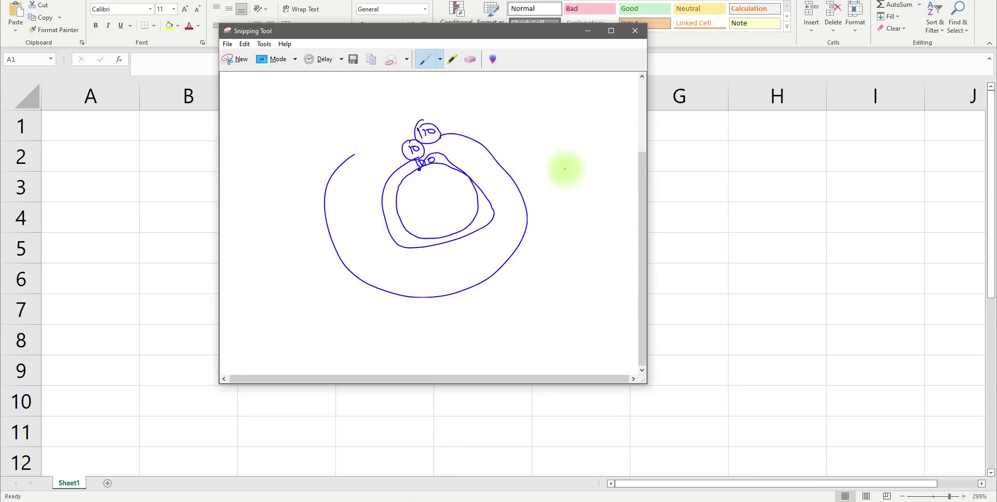
mouse_move(541, 108)
mouse_down()
mouse_move(540, 127)
mouse_move(556, 133)
mouse_move(575, 115)
mouse_move(605, 122)
mouse_up()
drag(543, 168, 567, 162)
mouse_move(567, 163)
mouse_down()
mouse_move(570, 180)
mouse_move(589, 165)
mouse_up()
mouse_move(582, 144)
mouse_down()
mouse_move(534, 172)
mouse_move(582, 145)
mouse_up()
mouse_move(574, 193)
mouse_down()
mouse_move(563, 220)
mouse_move(589, 213)
mouse_move(575, 181)
mouse_move(533, 222)
mouse_move(558, 223)
mouse_up()
drag(446, 318, 449, 334)
mouse_move(460, 321)
mouse_down()
mouse_move(453, 327)
mouse_move(498, 315)
mouse_move(473, 323)
mouse_up()
mouse_move(507, 295)
mouse_down()
mouse_move(533, 284)
mouse_move(563, 225)
mouse_move(569, 231)
mouse_up()
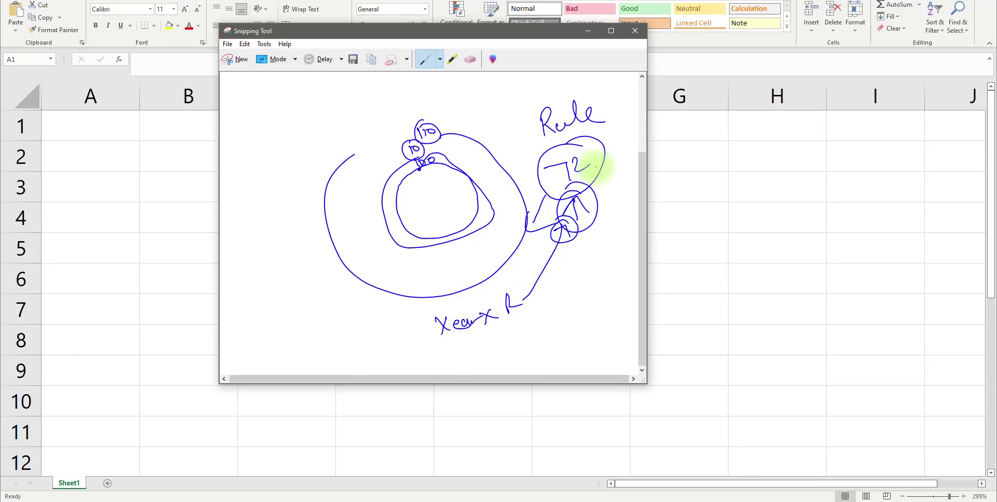
mouse_move(598, 169)
mouse_down()
mouse_move(609, 209)
mouse_move(618, 208)
mouse_up()
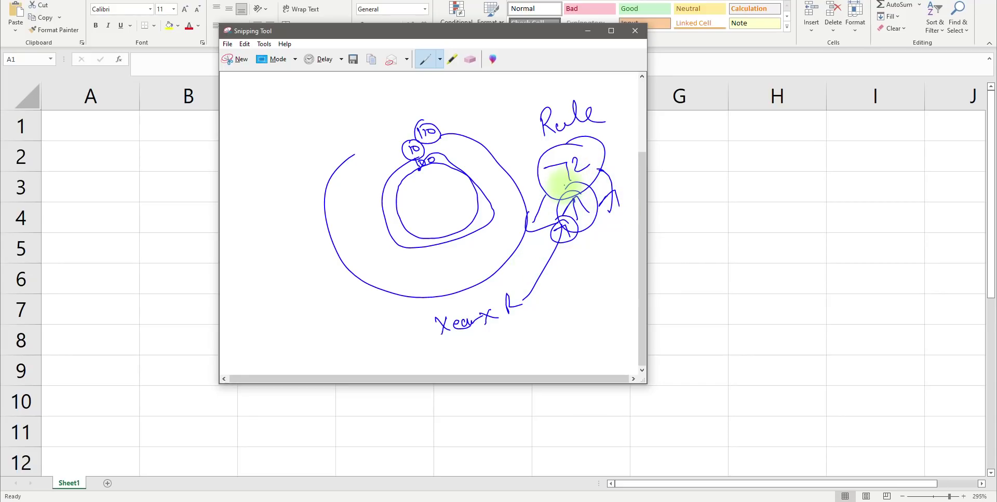
mouse_move(540, 162)
mouse_down()
mouse_move(507, 124)
mouse_move(357, 135)
mouse_up()
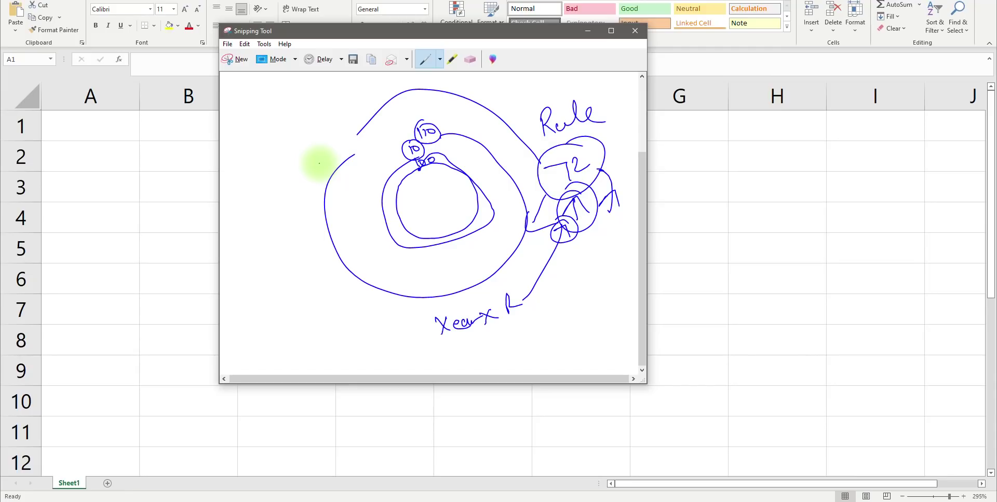
- Handwrite the equation 10 × x = 72 with the answer 7.2 below it, and circle the 10 and the 7.2
drag(240, 292, 243, 309)
drag(249, 293, 252, 298)
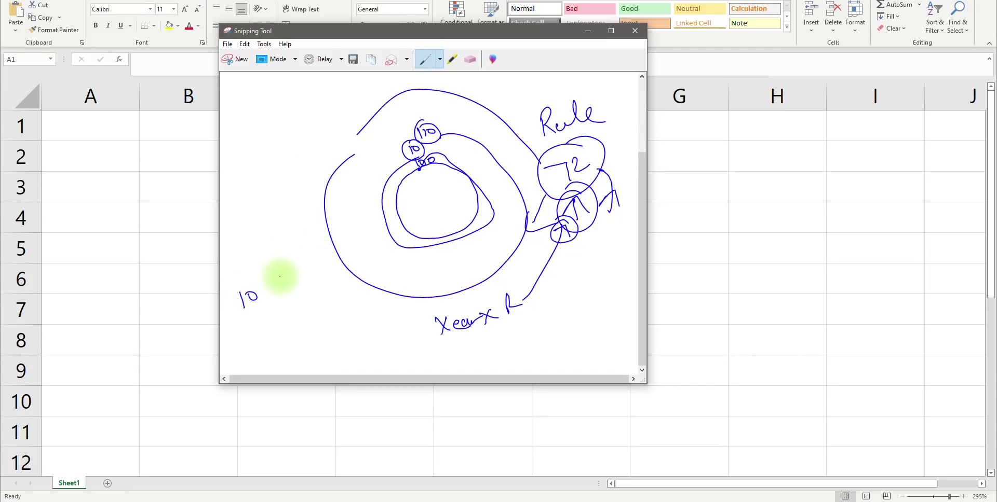
drag(267, 279, 275, 292)
mouse_move(276, 279)
mouse_down()
mouse_move(267, 293)
mouse_move(319, 262)
mouse_up()
drag(308, 274, 322, 269)
mouse_move(326, 254)
mouse_down()
mouse_move(337, 256)
mouse_move(328, 262)
mouse_up()
drag(350, 247, 370, 251)
drag(278, 314, 285, 312)
mouse_move(289, 311)
mouse_down()
mouse_move(297, 323)
mouse_move(313, 310)
mouse_up()
mouse_move(283, 301)
mouse_down()
mouse_move(306, 294)
mouse_move(278, 318)
mouse_up()
drag(261, 284, 235, 285)
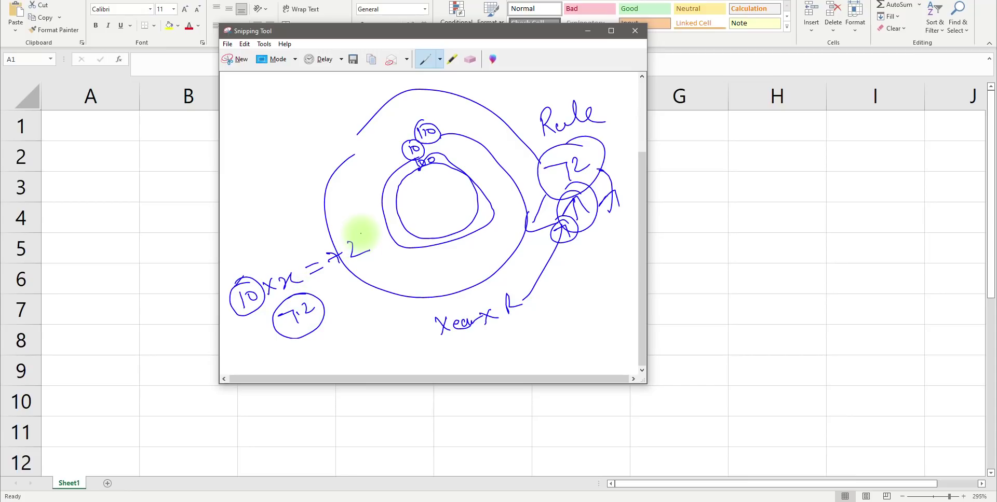
- Handwrite the pairs 72% with 1 and 36% with 2 in the sketch, adding circles and short headings above them
mouse_move(238, 122)
mouse_down()
mouse_move(294, 128)
mouse_move(340, 115)
mouse_up()
mouse_move(252, 156)
mouse_down()
mouse_move(279, 174)
mouse_move(313, 160)
mouse_up()
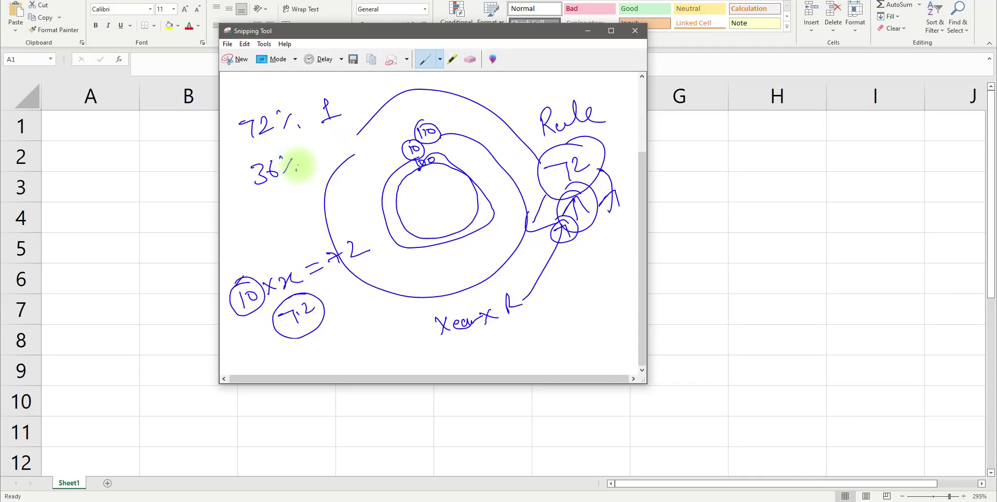
mouse_move(322, 147)
mouse_down()
mouse_move(333, 162)
mouse_move(316, 159)
mouse_move(325, 137)
mouse_up()
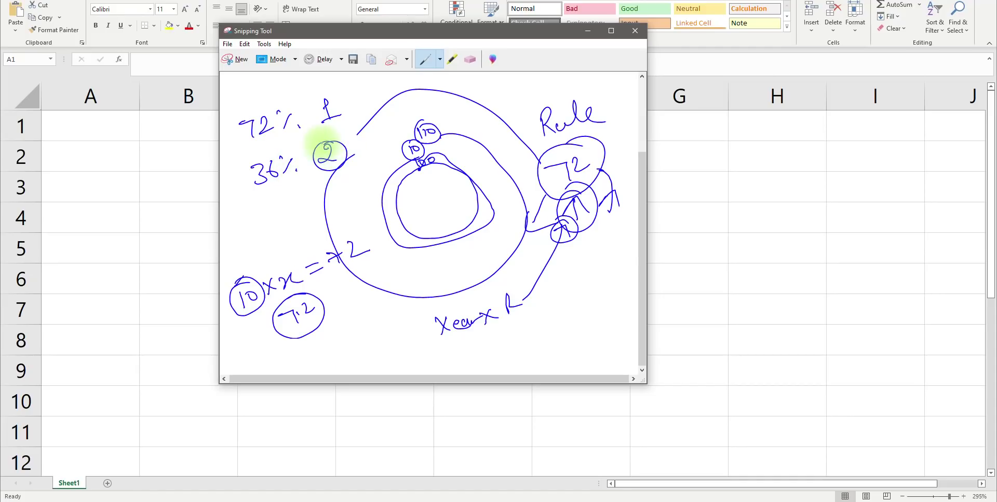
mouse_move(271, 106)
mouse_down()
mouse_move(238, 116)
mouse_move(274, 109)
mouse_up()
mouse_move(258, 77)
mouse_down()
mouse_move(264, 91)
mouse_move(292, 85)
mouse_move(282, 98)
mouse_move(271, 79)
mouse_move(266, 107)
mouse_move(275, 97)
mouse_move(366, 86)
mouse_up()
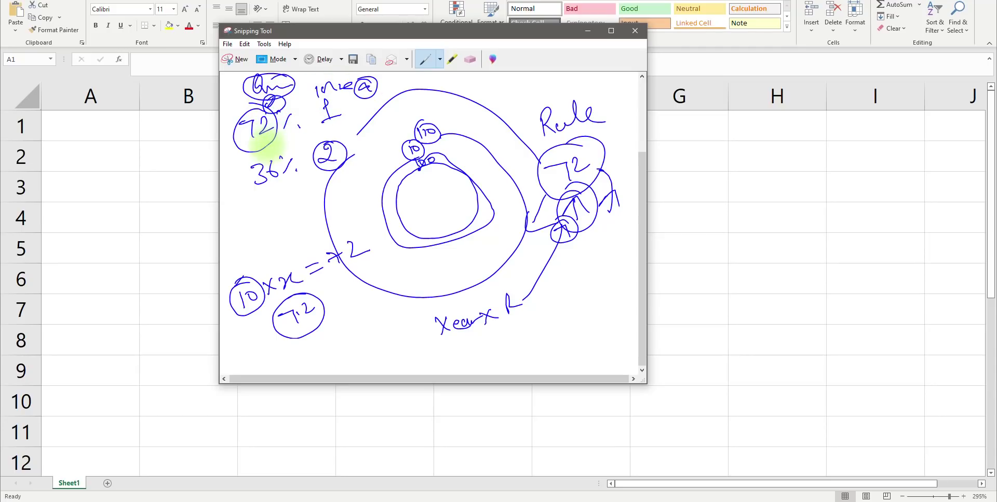
- Underline the 36% row, then sketch a circled 5 linked to an arrow and a 14% note linked to another circled 5
drag(227, 206, 346, 167)
mouse_move(267, 227)
mouse_down()
mouse_move(249, 259)
mouse_move(322, 216)
mouse_move(313, 225)
mouse_up()
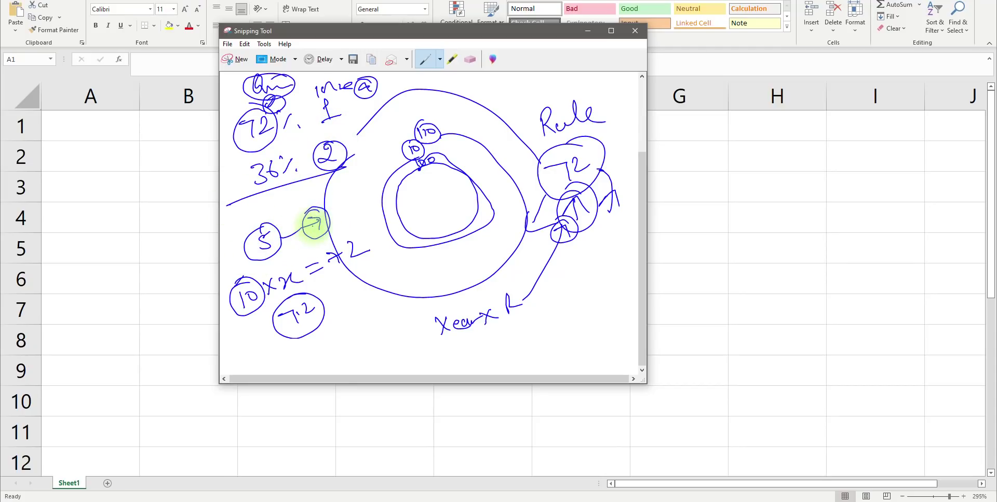
drag(351, 296, 350, 312)
mouse_move(358, 290)
mouse_down()
mouse_move(356, 302)
mouse_move(367, 300)
mouse_up()
drag(368, 308, 369, 288)
mouse_move(429, 258)
mouse_down()
mouse_move(400, 283)
mouse_move(419, 282)
mouse_move(411, 296)
mouse_move(430, 275)
mouse_up()
click(378, 300)
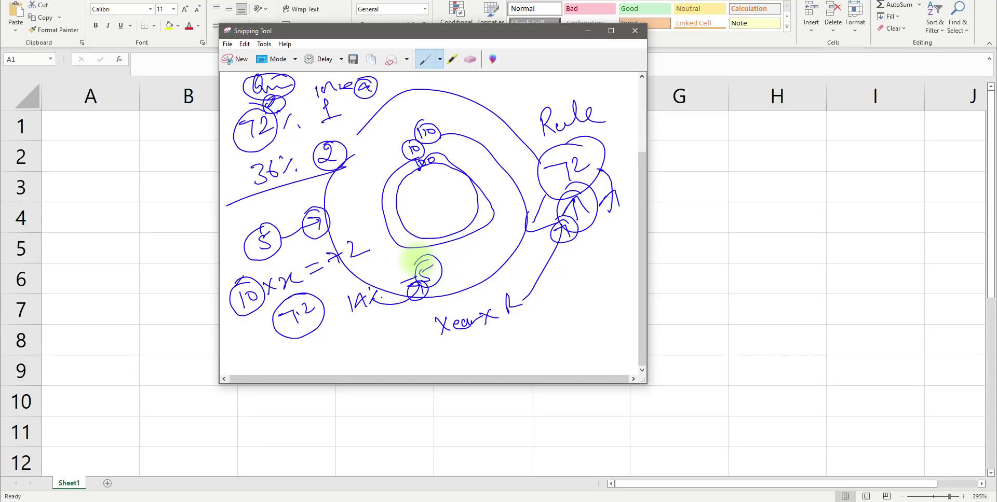
mouse_move(423, 262)
mouse_down()
mouse_move(411, 240)
mouse_move(359, 280)
mouse_up()
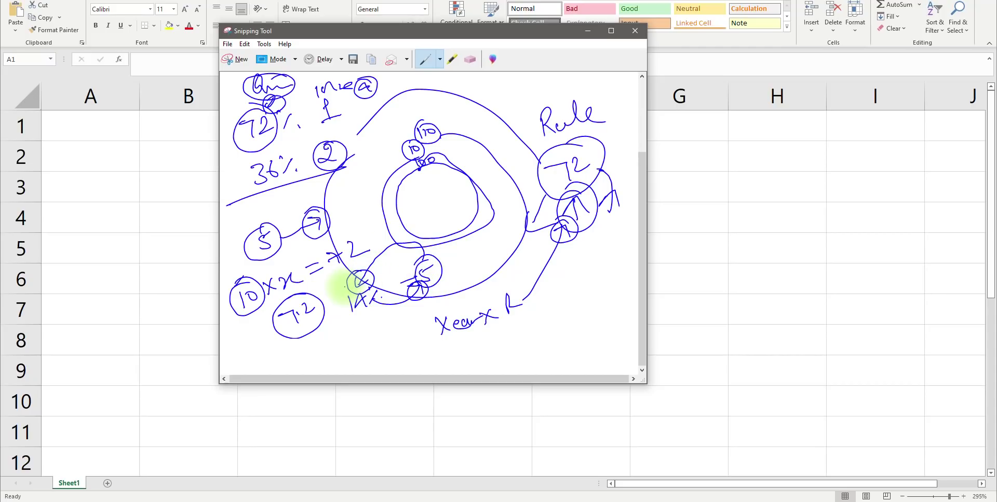
- Return to the blank Excel sheet and enter the starting amount 100000 in cell A1
double_click(107, 124)
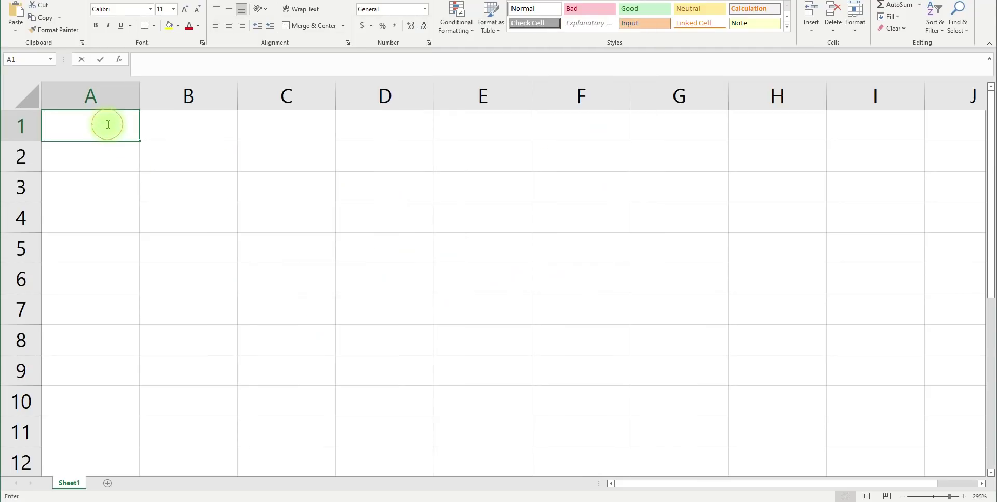
text(1)
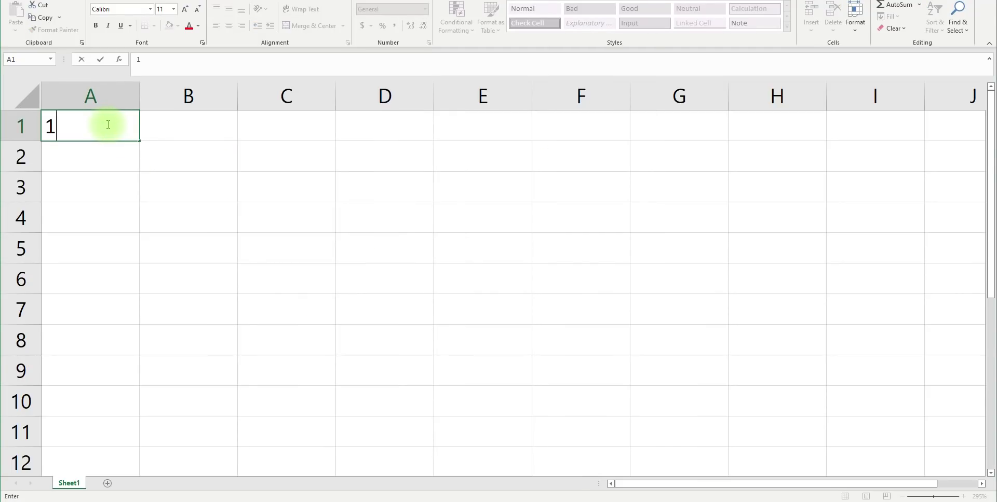
text(00000)
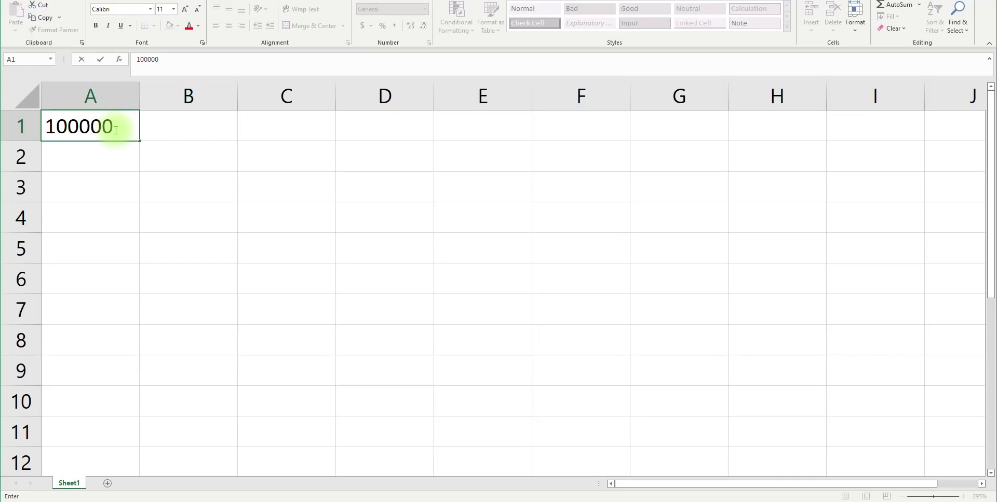
- Enter the 5% growth formula =(5/100*A1)+A1 in cell A2
double_click(104, 152)
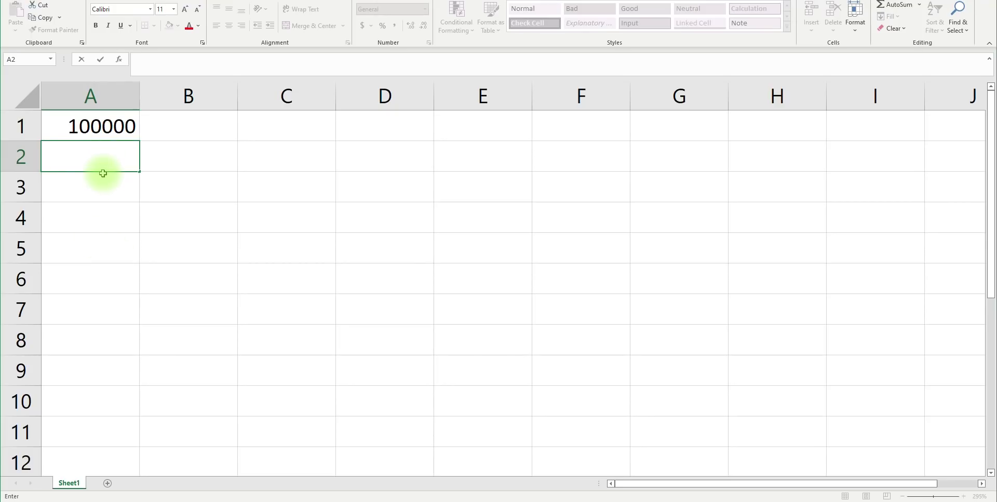
text(=)
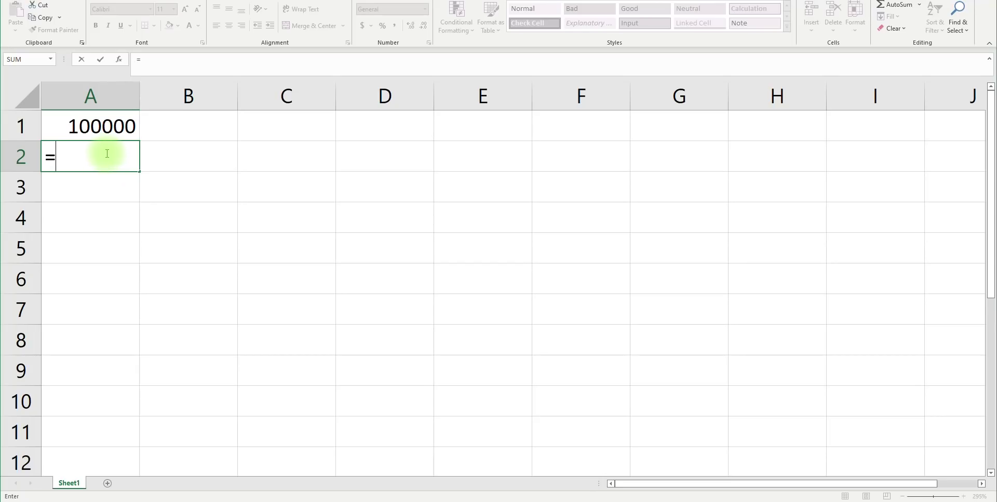
text(()
text(5/100)
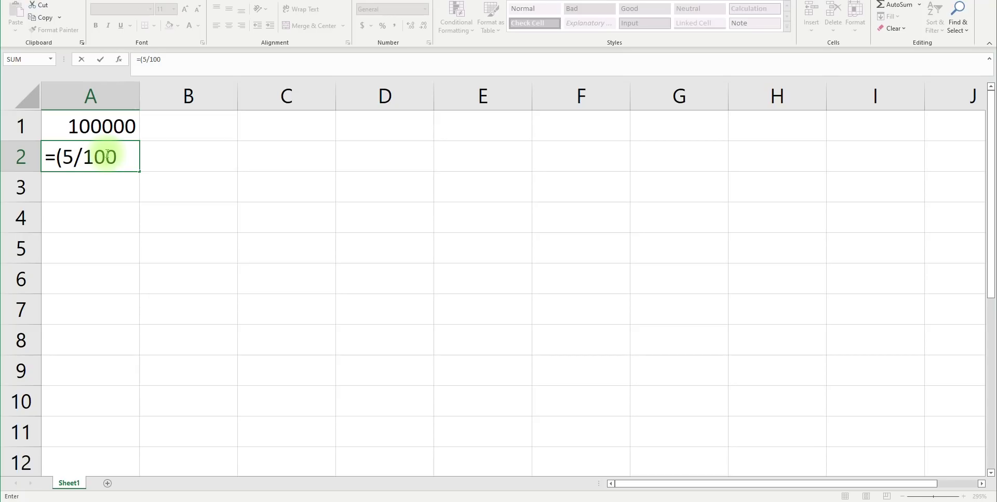
text(*)
click(94, 124)
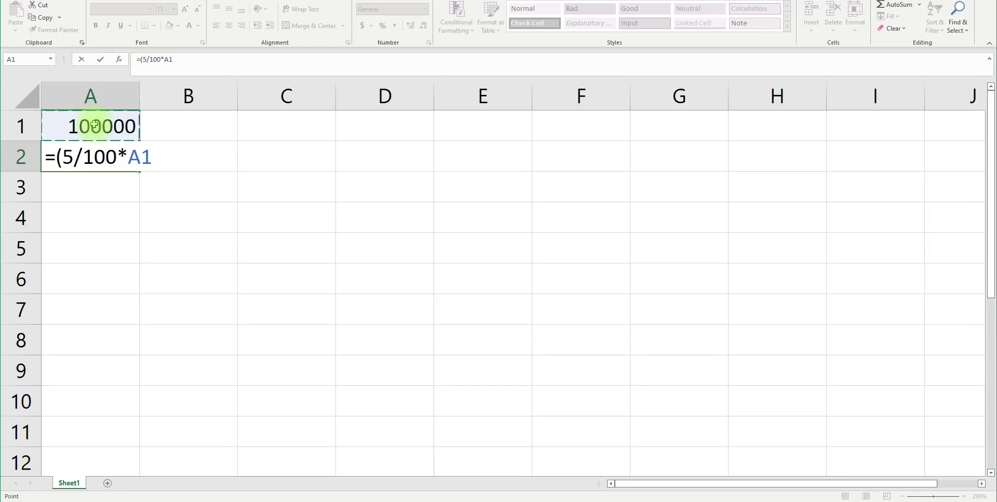
text()+)
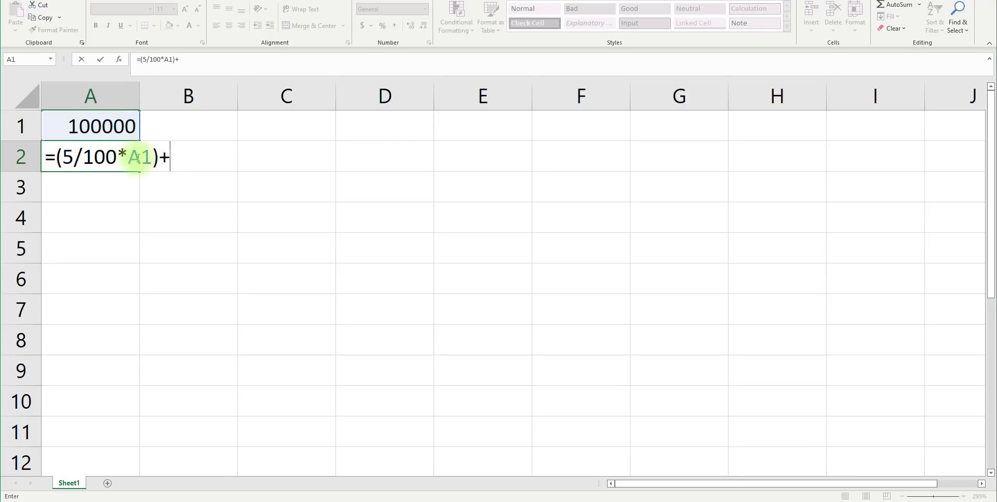
click(109, 127)
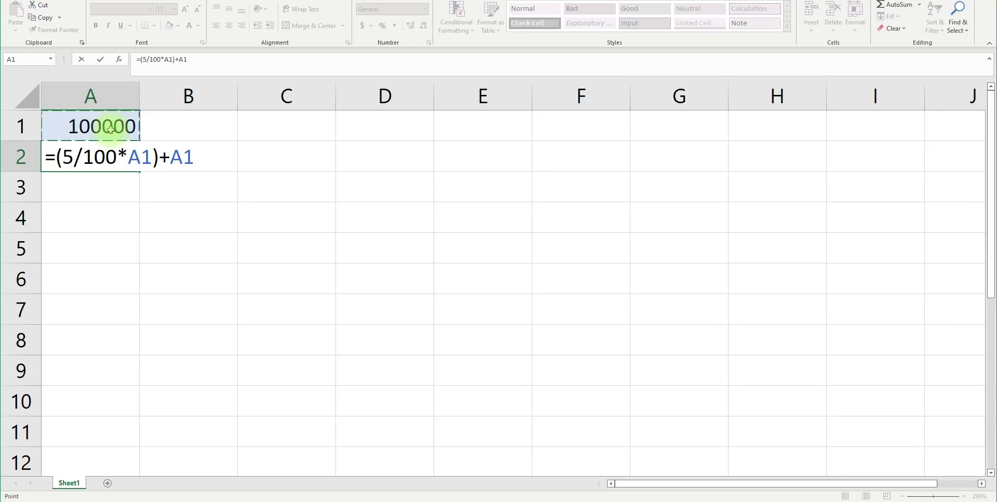
key(Return)
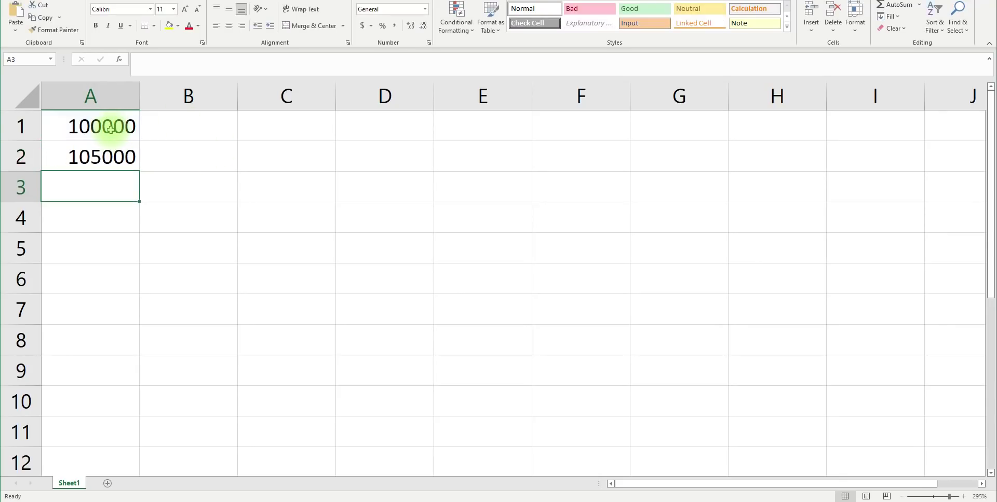
- Fill the growth formula from A2 down through cell A15
click(107, 159)
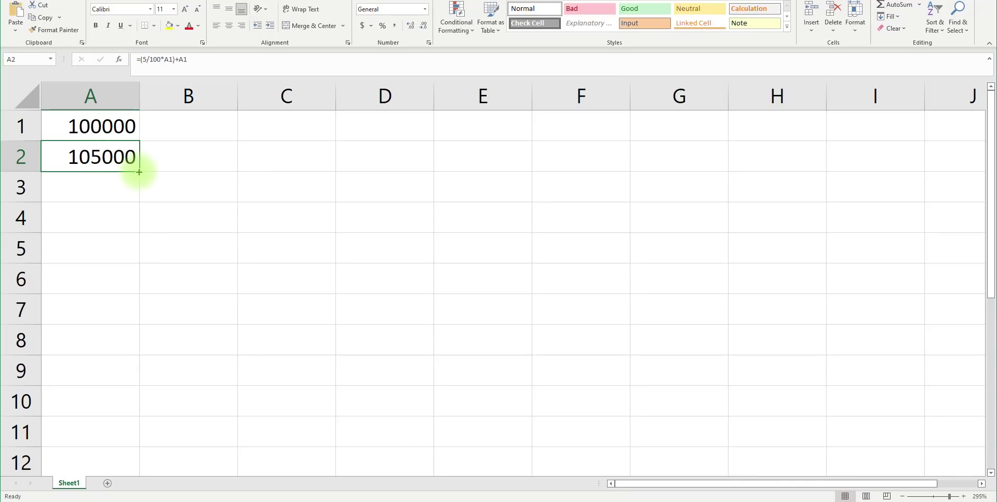
drag(139, 172, 110, 400)
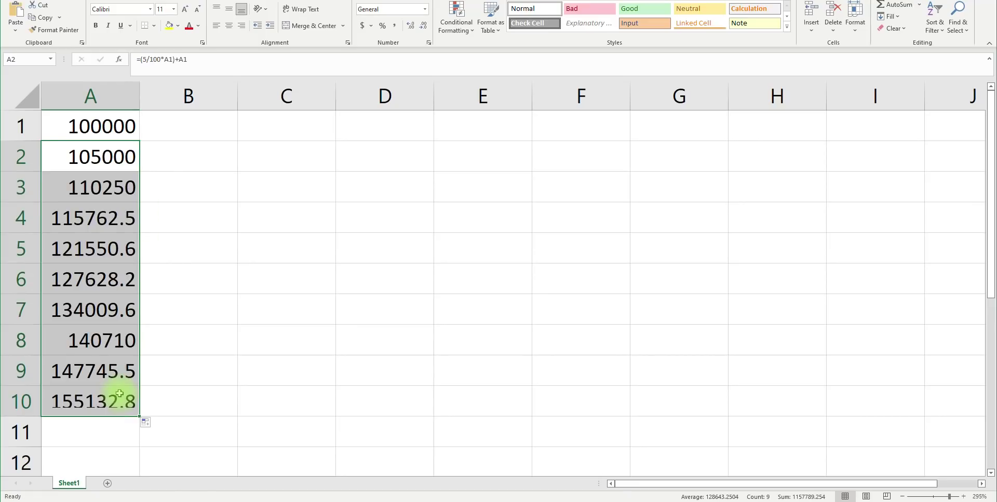
scroll(161, 334, down, 2)
drag(141, 233, 124, 348)
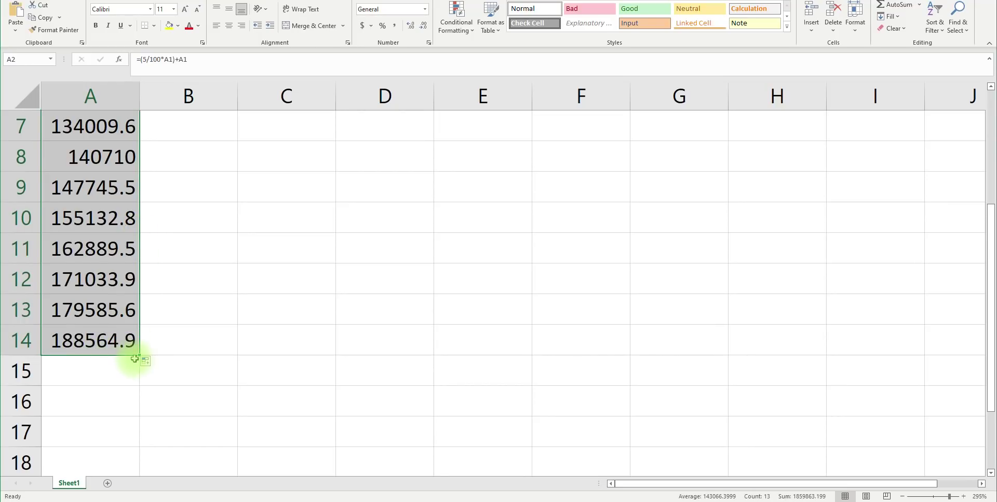
drag(140, 356, 135, 378)
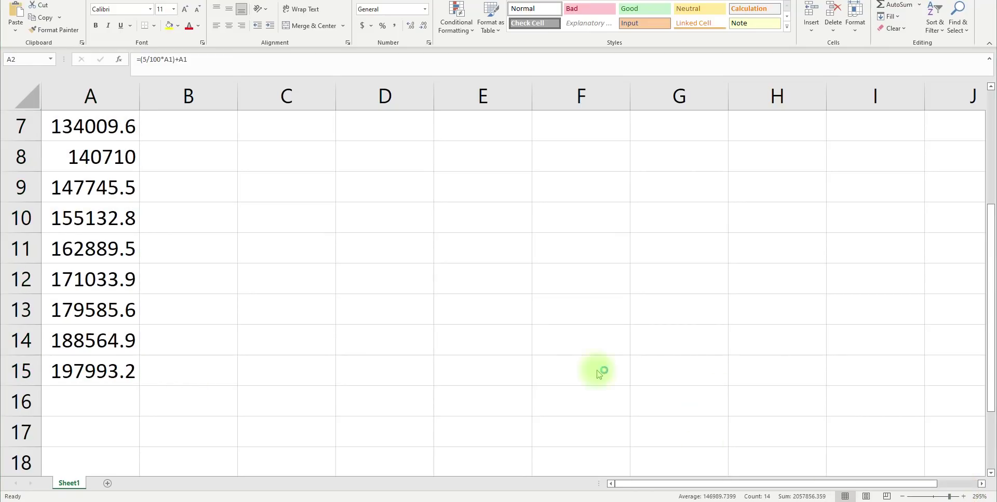
- Examine the compounded amounts in column A from the starting amount to the last filled row
scroll(242, 252, up, 1)
scroll(242, 253, up, 1)
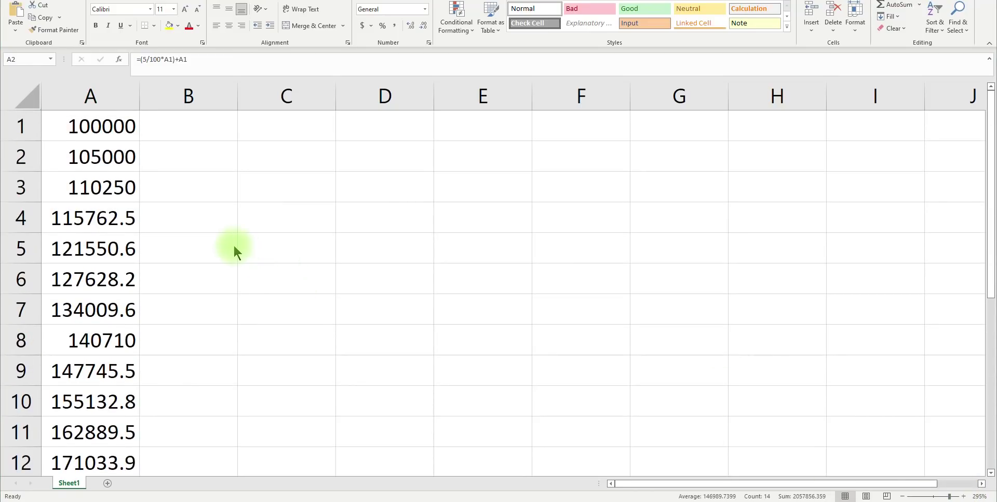
scroll(240, 249, down, 3)
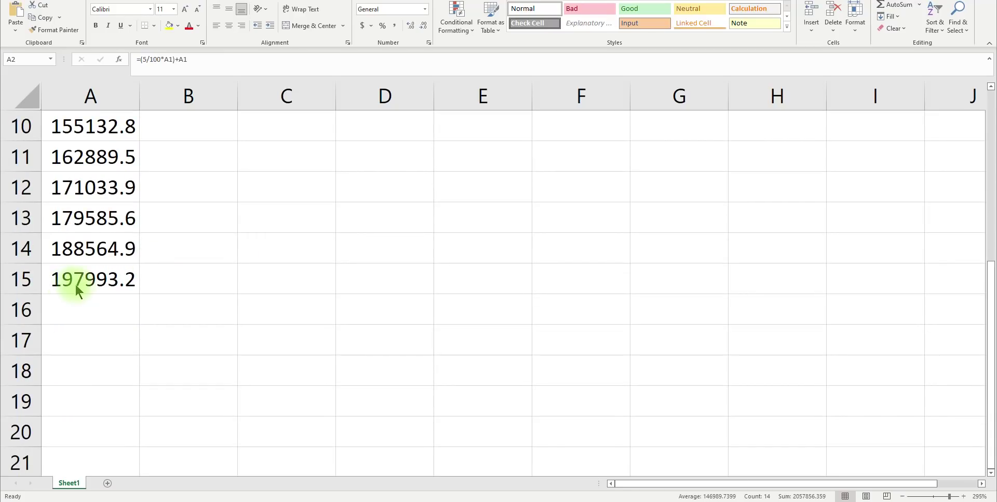
scroll(75, 282, up, 3)
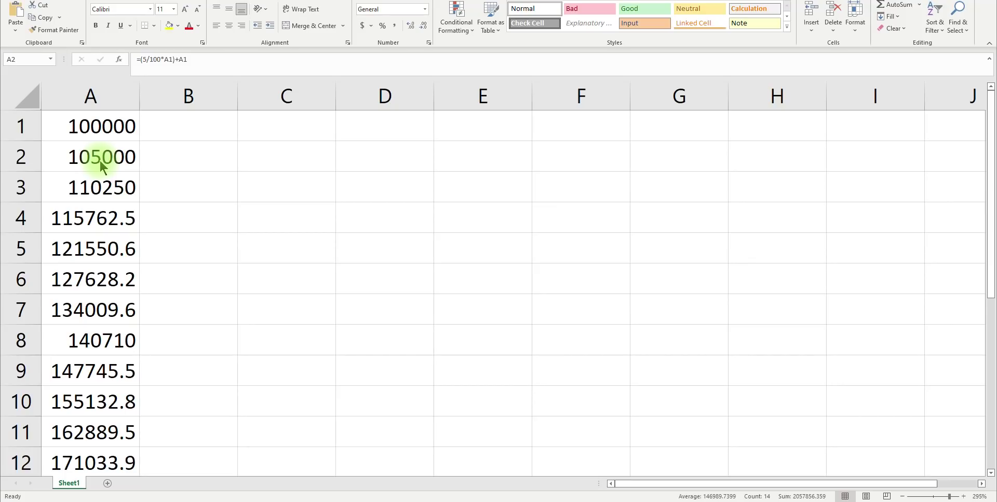
scroll(103, 281, down, 2)
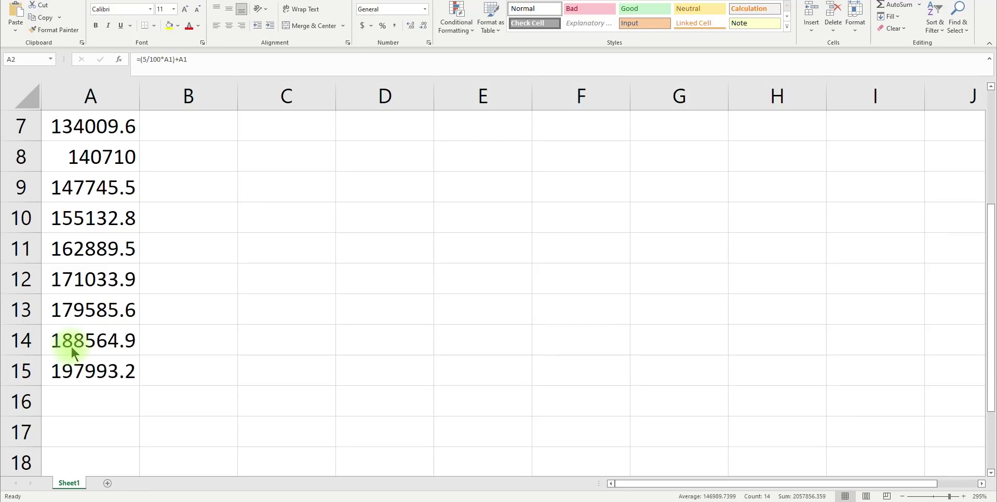
- Extend the 5% growth formula in column A by one more row, through cell A16
scroll(52, 346, up, 2)
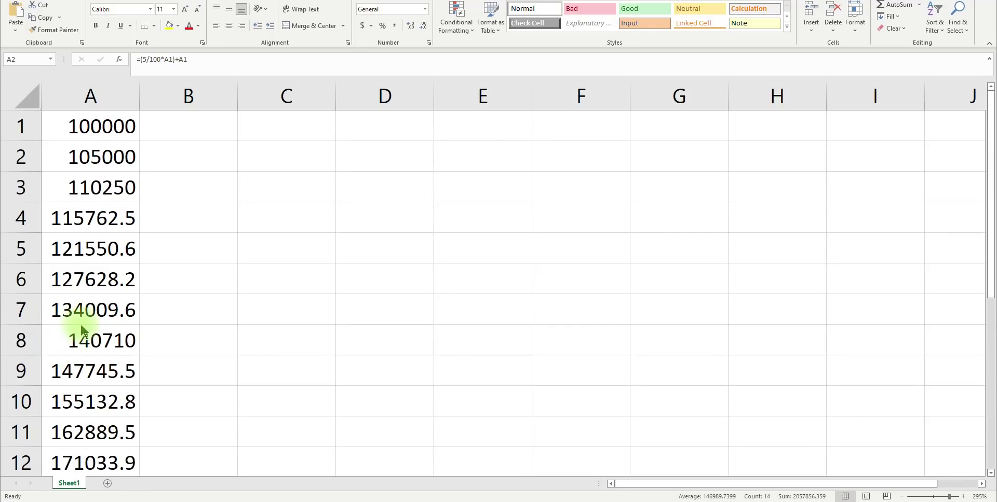
scroll(53, 306, down, 4)
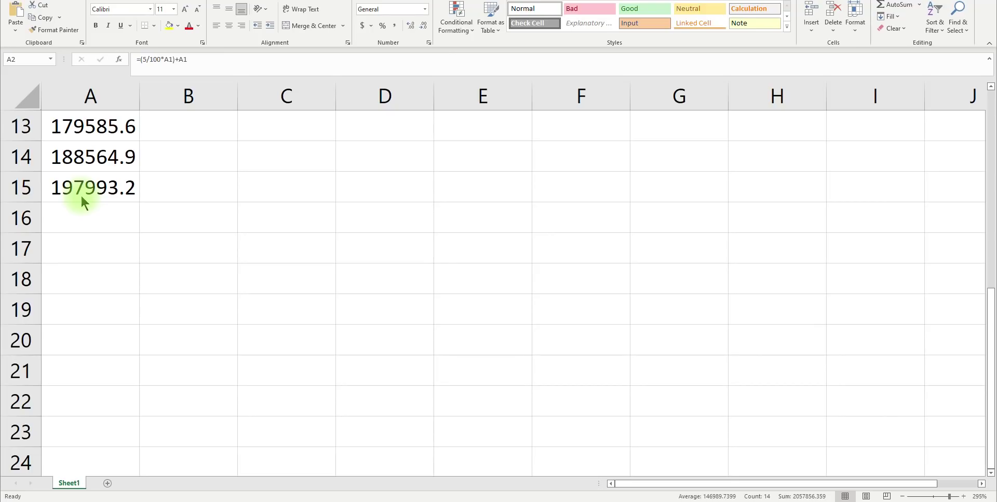
drag(139, 201, 138, 225)
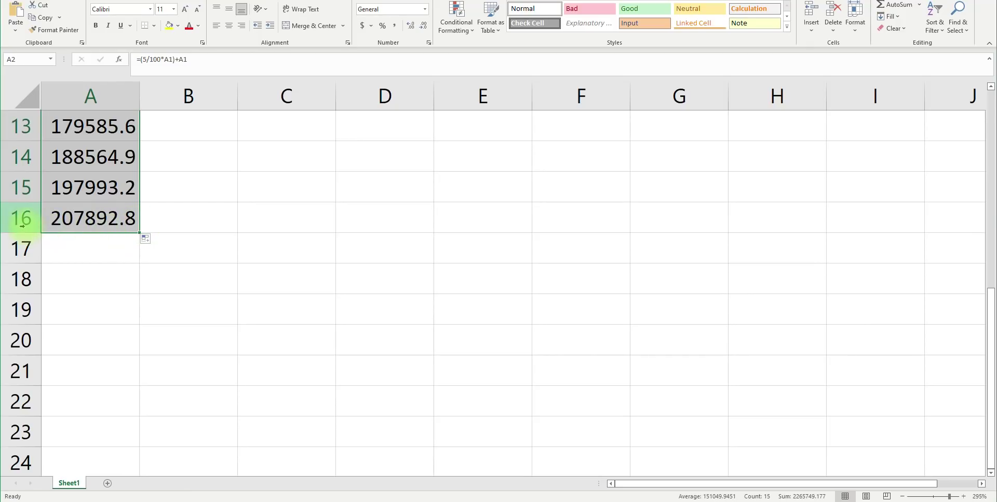
- Copy the formula text =(5/100*A1)+A1 from cell A2 and leave the cell unchanged
scroll(22, 224, up, 4)
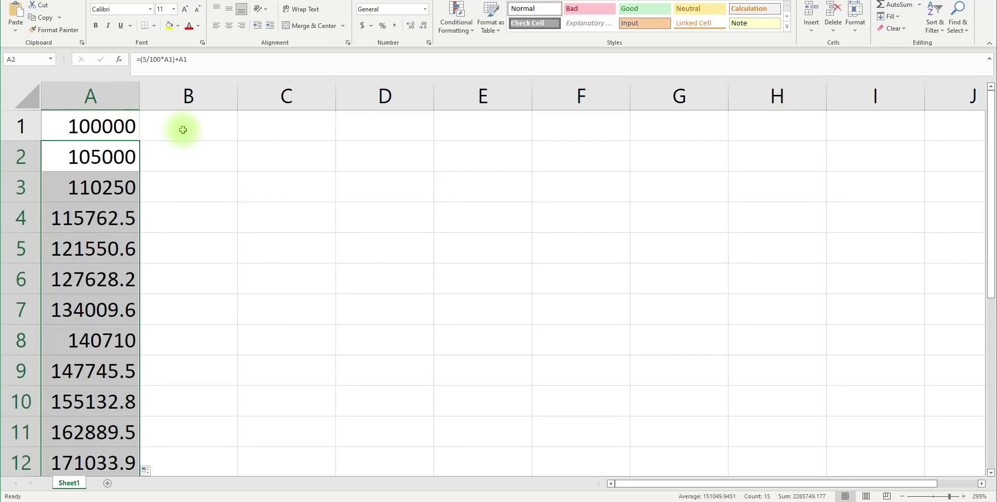
double_click(111, 157)
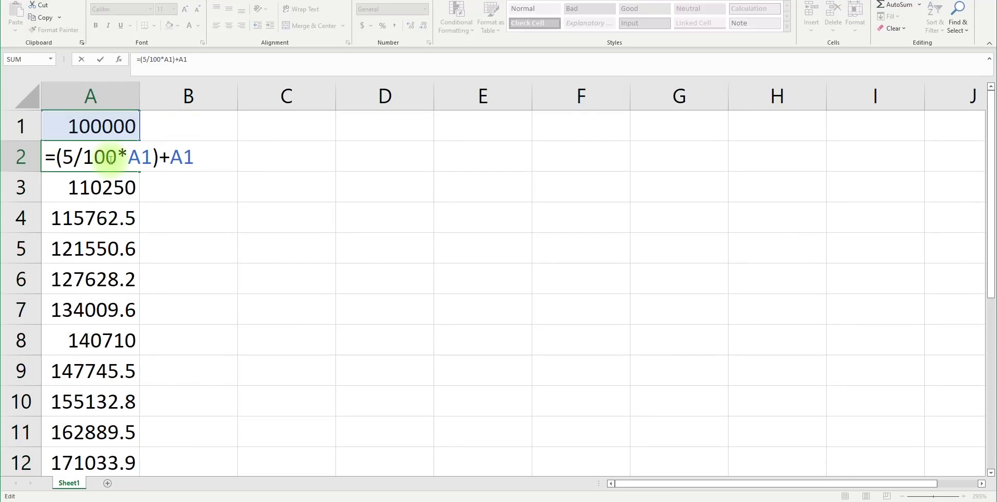
drag(193, 157, 45, 162)
right_click(63, 150)
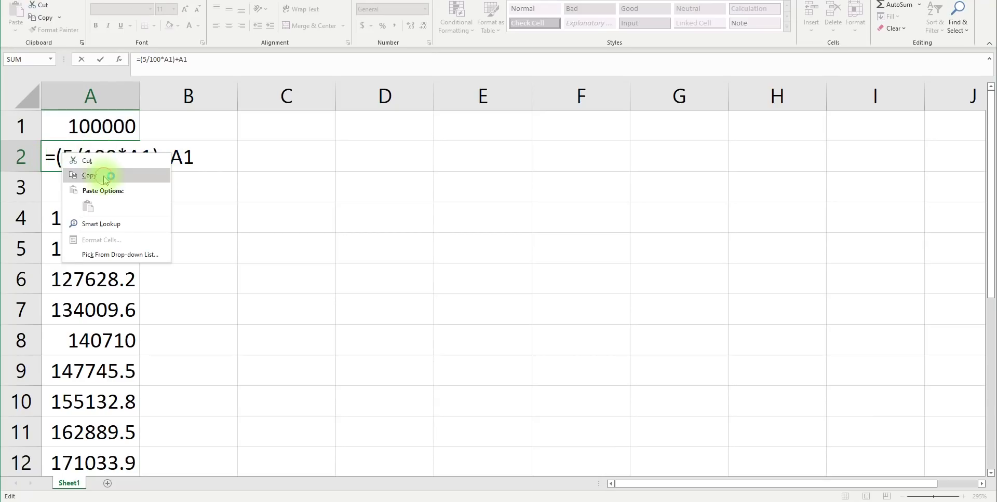
click(88, 173)
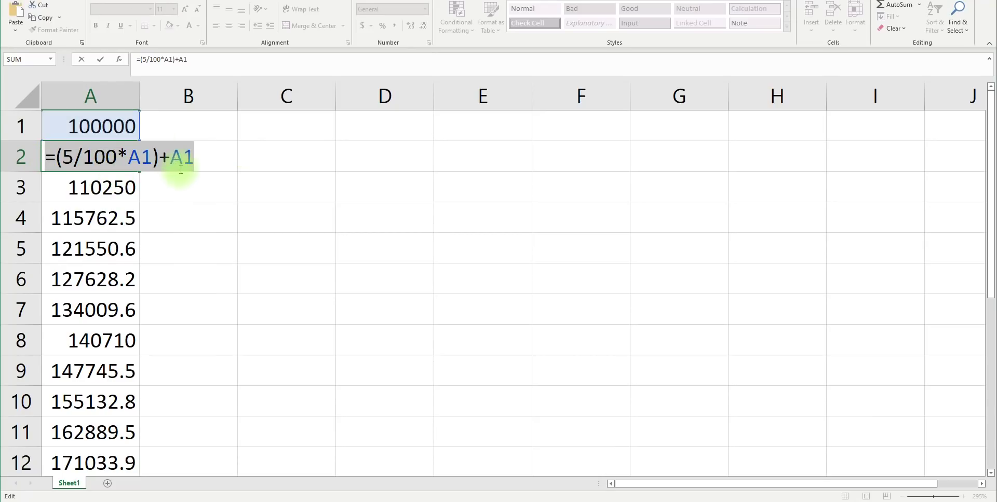
key(Return)
- Enter the starting amount 100000 in cell B1
double_click(183, 133)
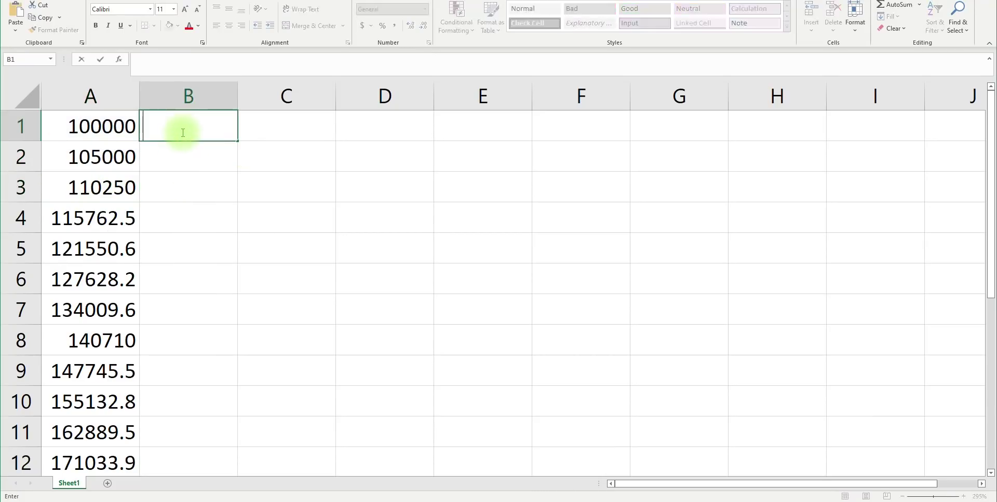
text(100000)
click(190, 150)
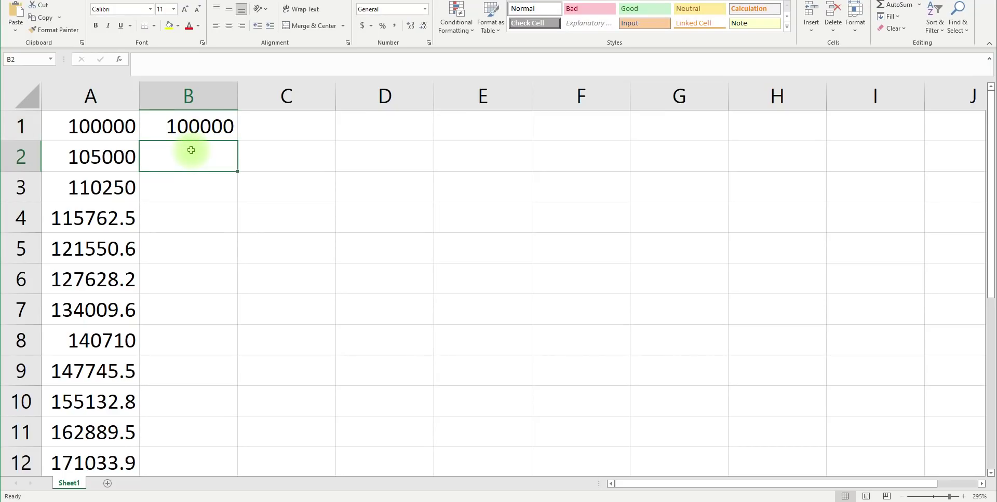
- Paste the copied growth formula into cell B2 and adapt it to =(8/100*B1)+B1
scroll(120, 232, down, 3)
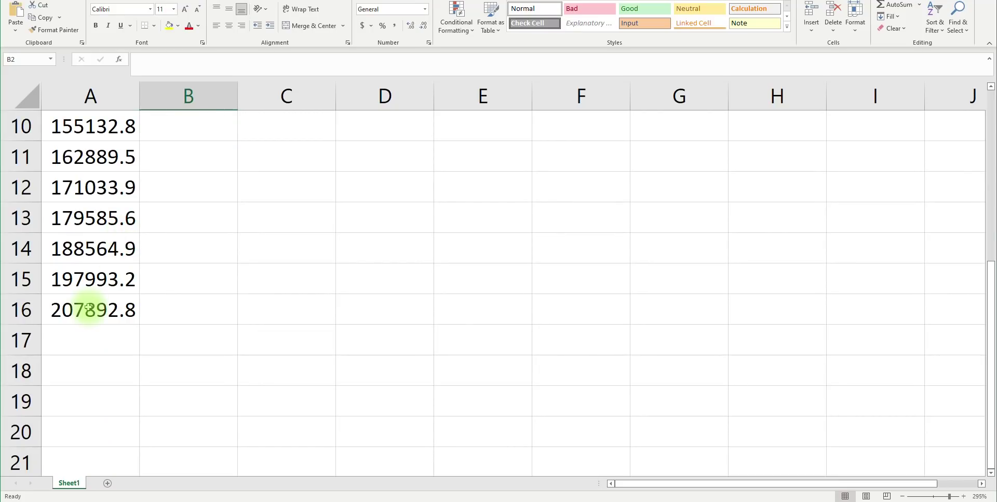
scroll(89, 309, up, 3)
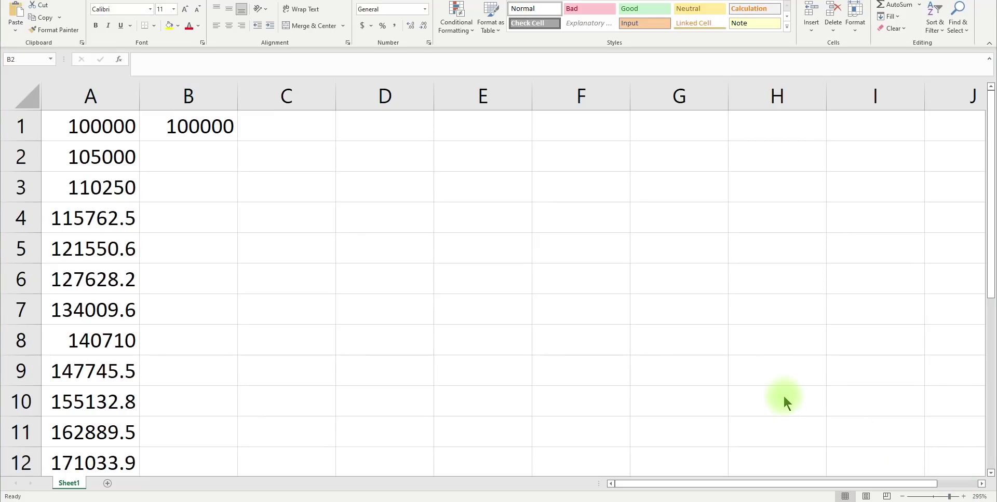
click(188, 161)
double_click(188, 159)
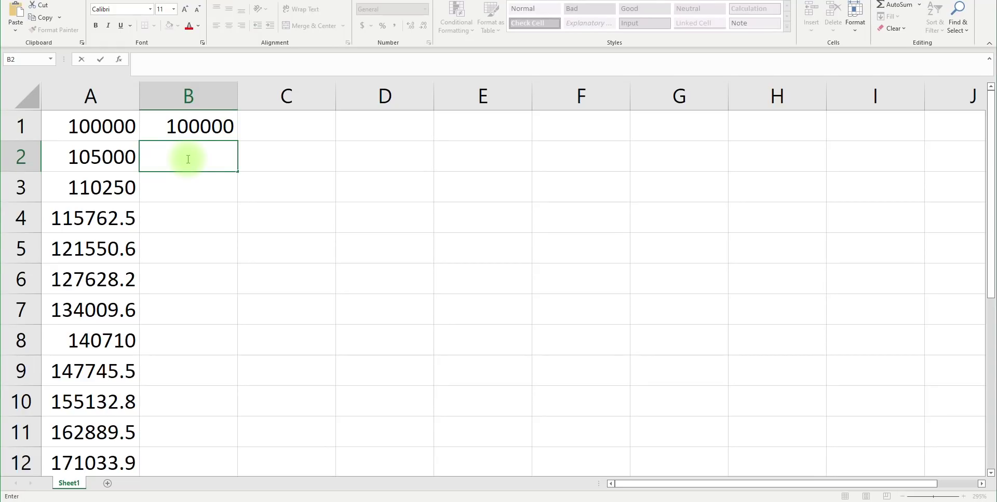
key(ctrl+v)
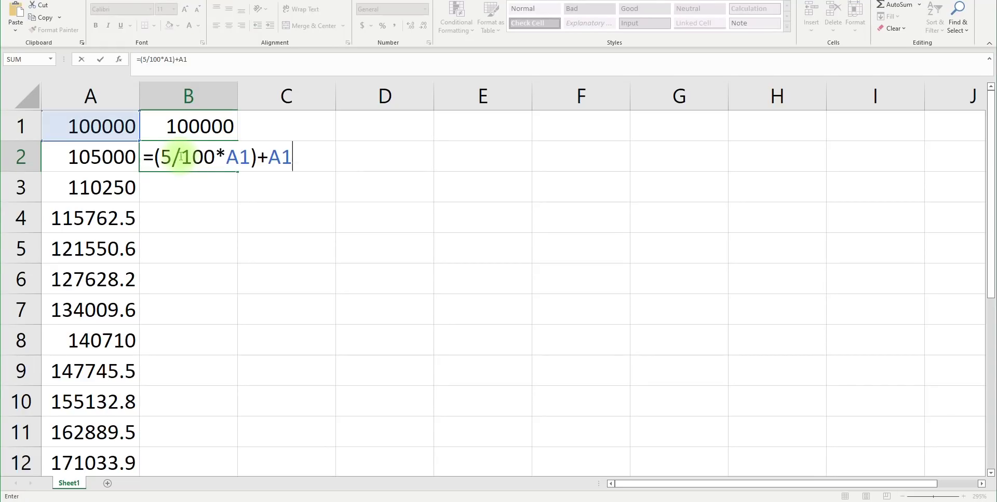
click(167, 157)
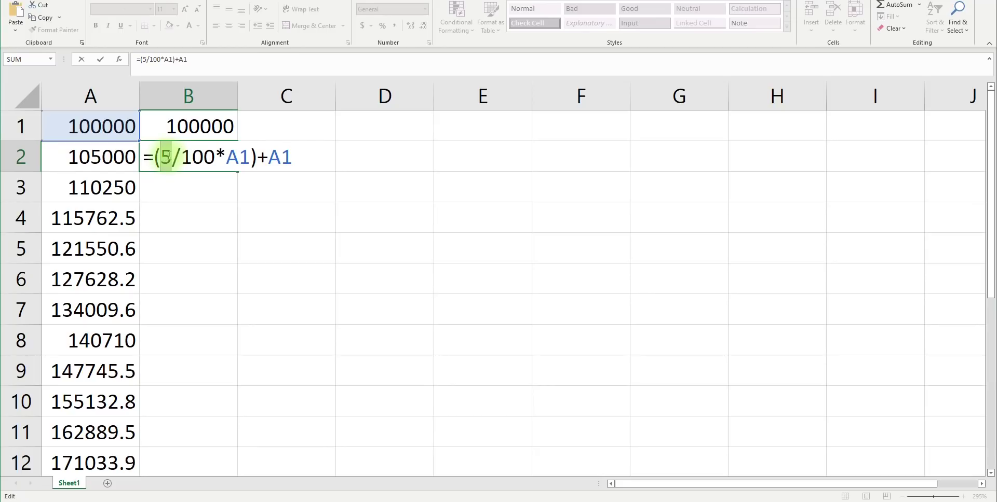
text(8)
double_click(231, 157)
click(205, 118)
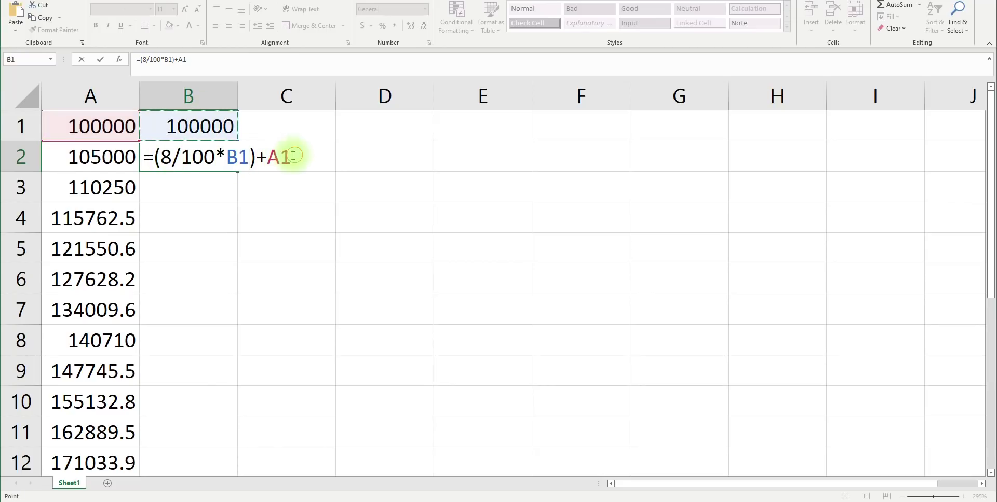
click(201, 126)
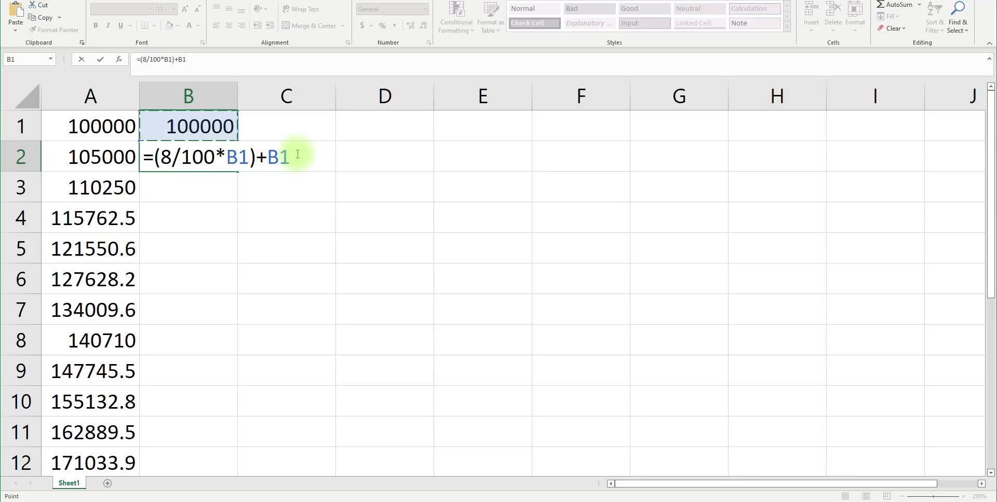
key(Return)
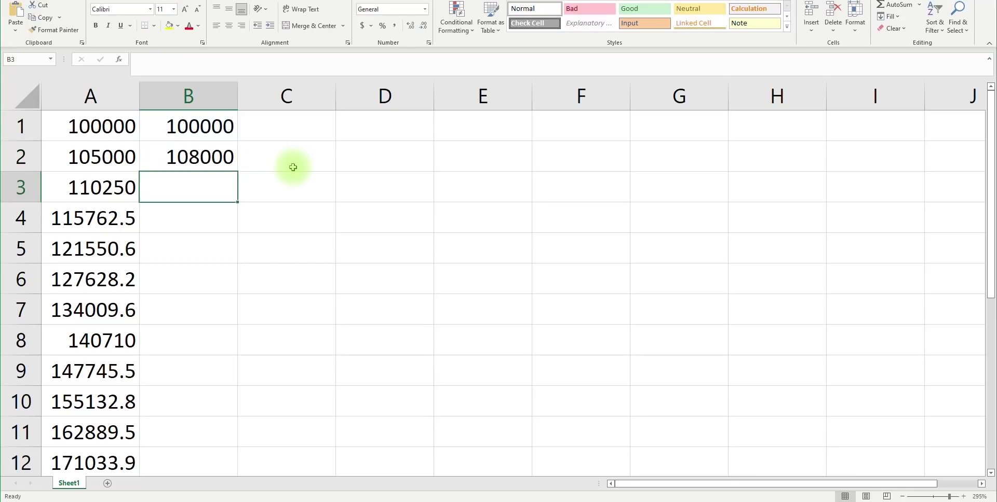
- Fill the 8% growth formula from B2 down through cell B10
click(202, 157)
drag(236, 172, 231, 359)
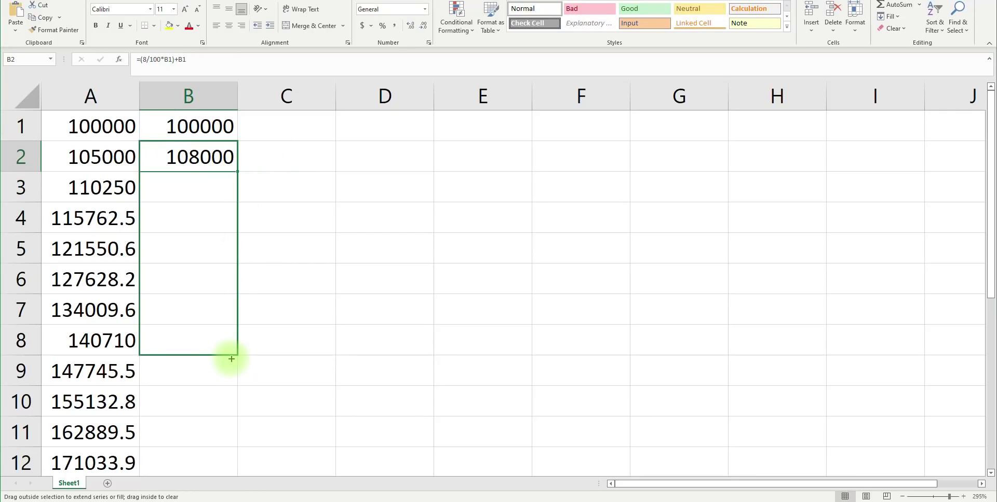
drag(231, 359, 234, 407)
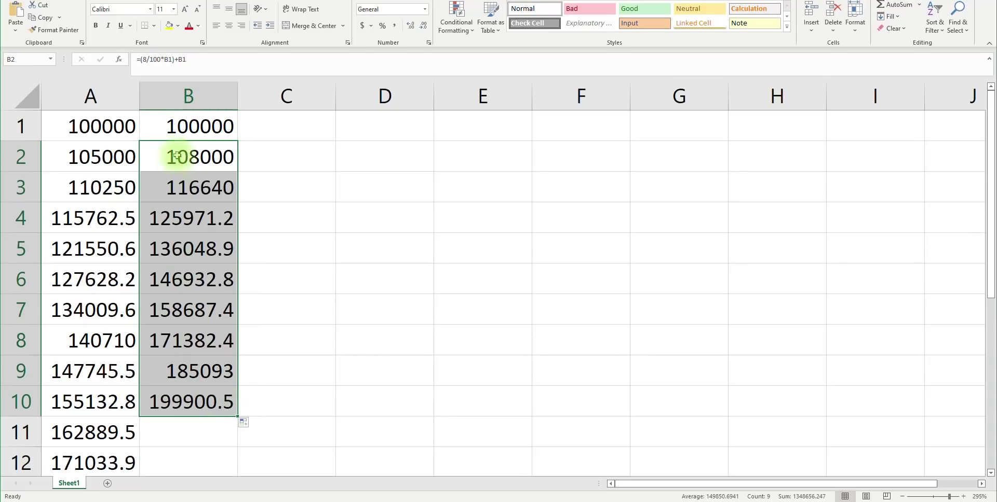
click(204, 157)
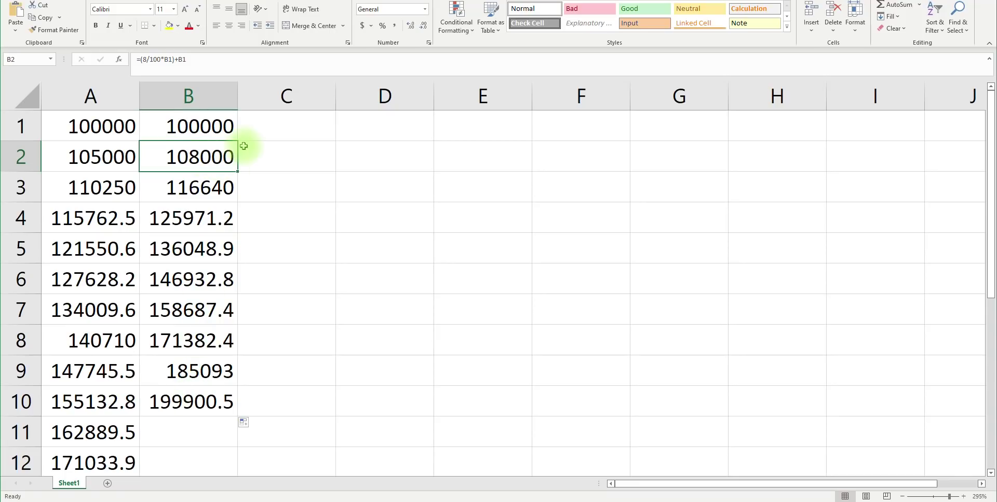
- Enter 100000 in cell C1 and paste the copied growth formula into C2 with its rate set to 17
double_click(281, 125)
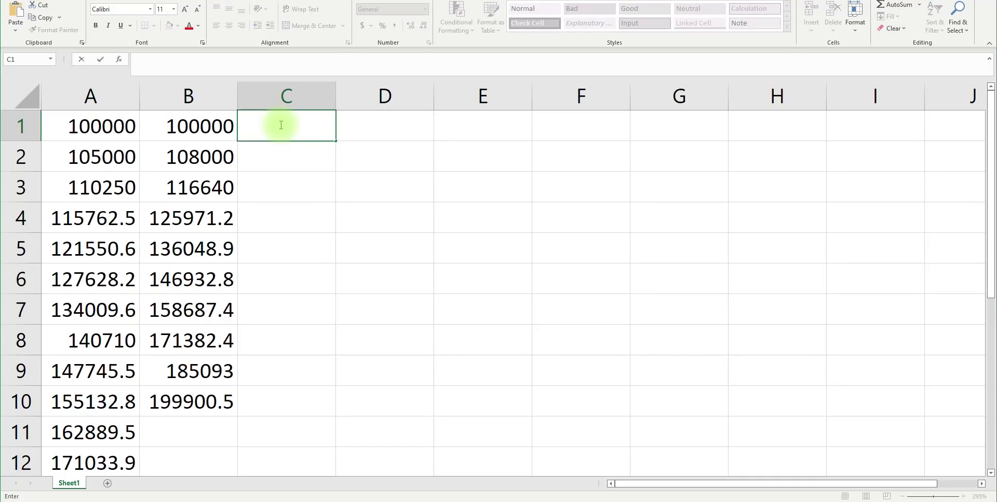
text(100000)
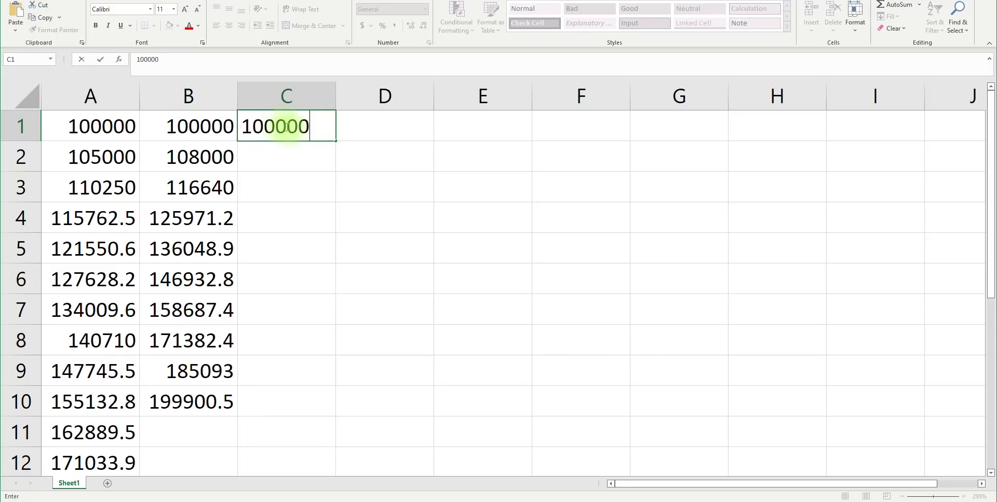
double_click(284, 155)
key(ctrl+v)
double_click(265, 157)
text(1`)
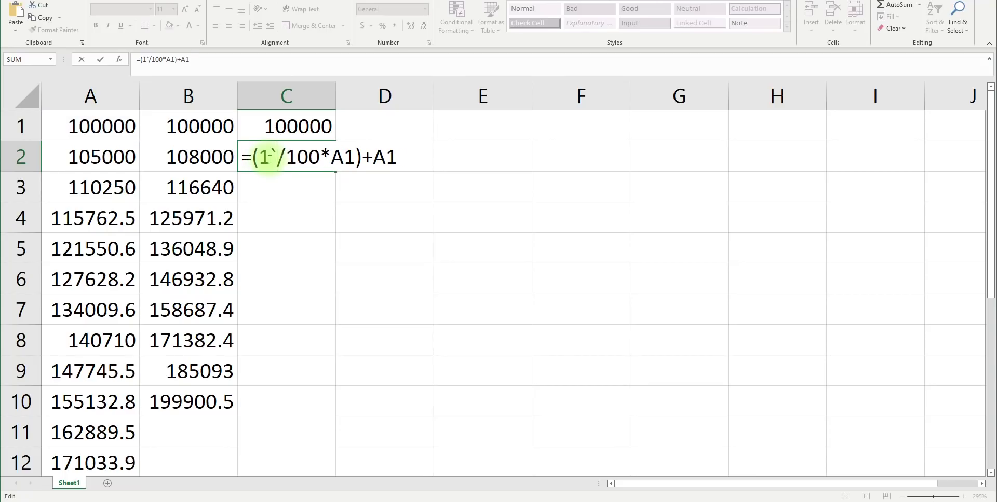
text(7)
key(BackSpace)
key(BackSpace)
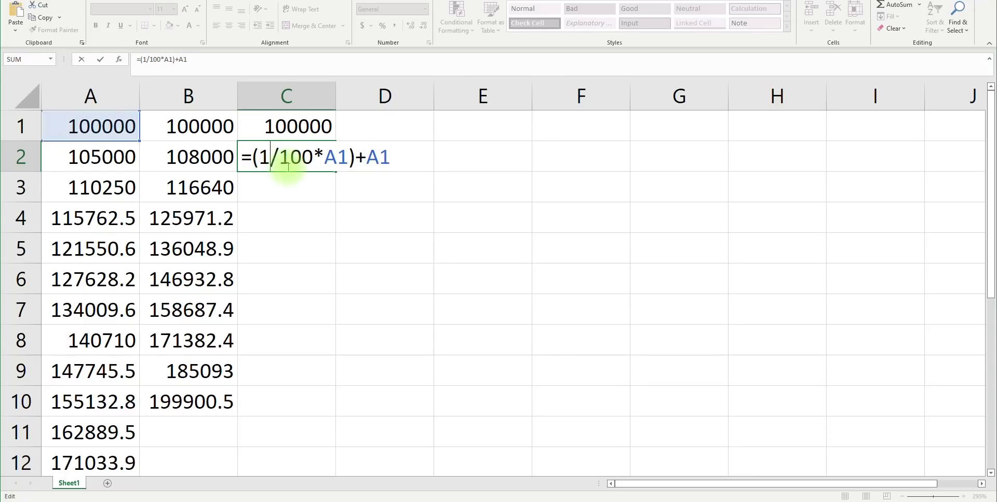
text(7)
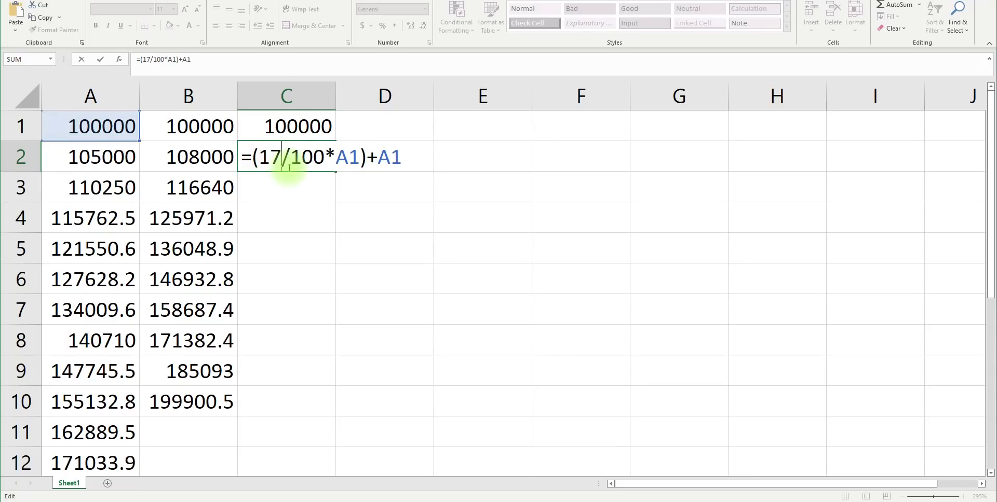
- Replace both A1 references in the C2 formula with C1 so it reads =(17/100*C1)+C1
double_click(356, 157)
click(302, 127)
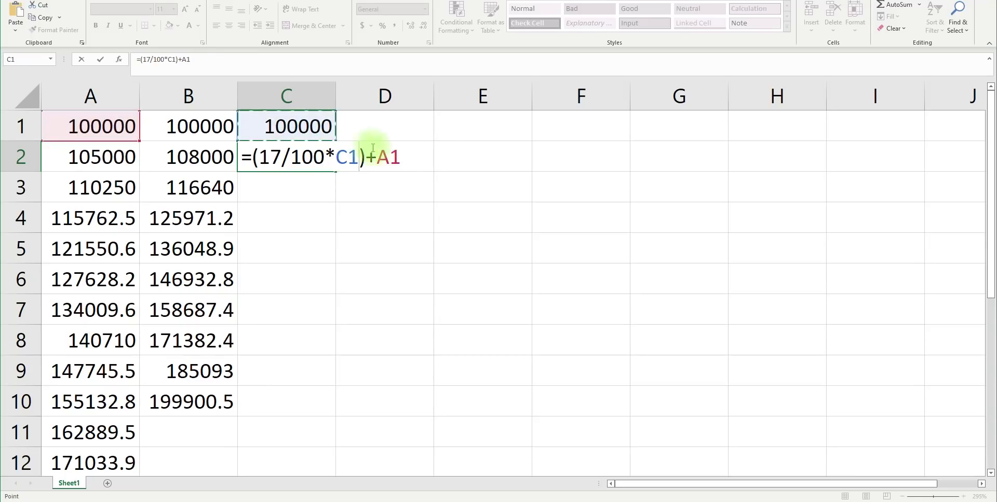
double_click(397, 157)
click(304, 126)
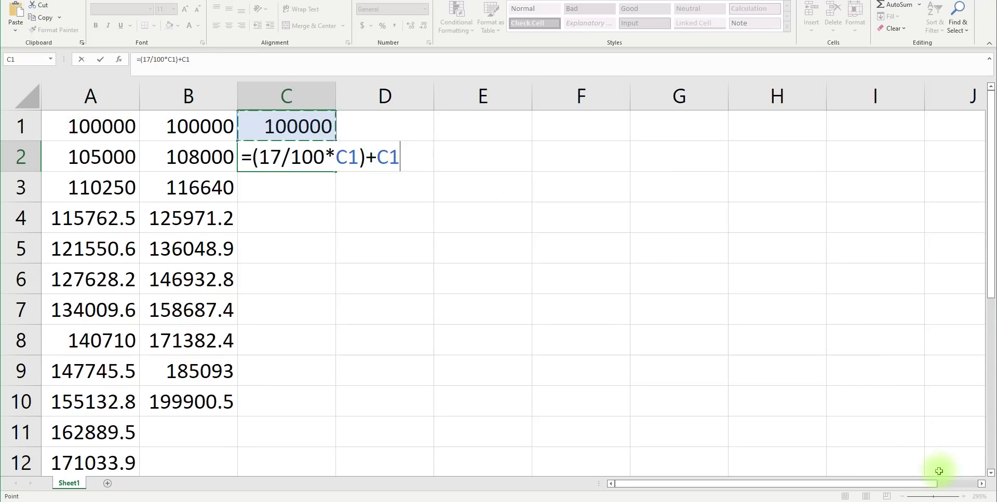
click(962, 499)
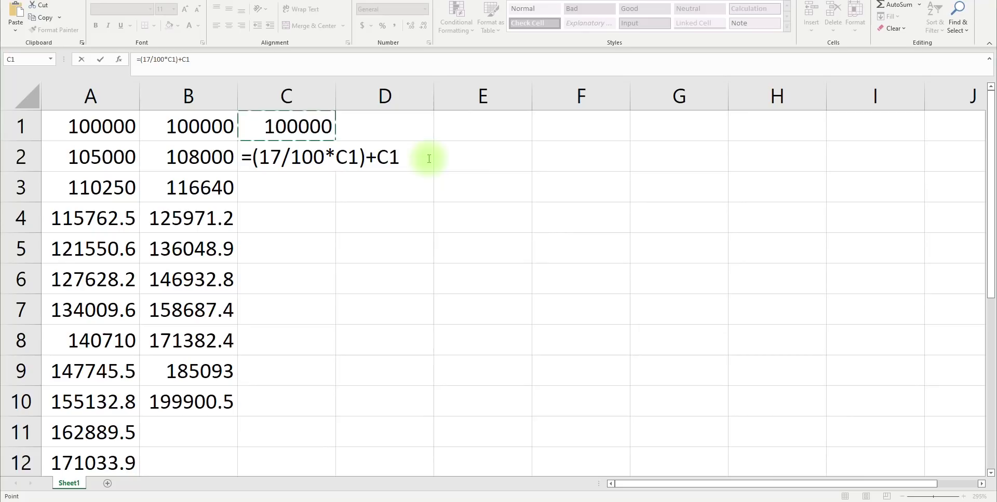
click(400, 162)
key(Return)
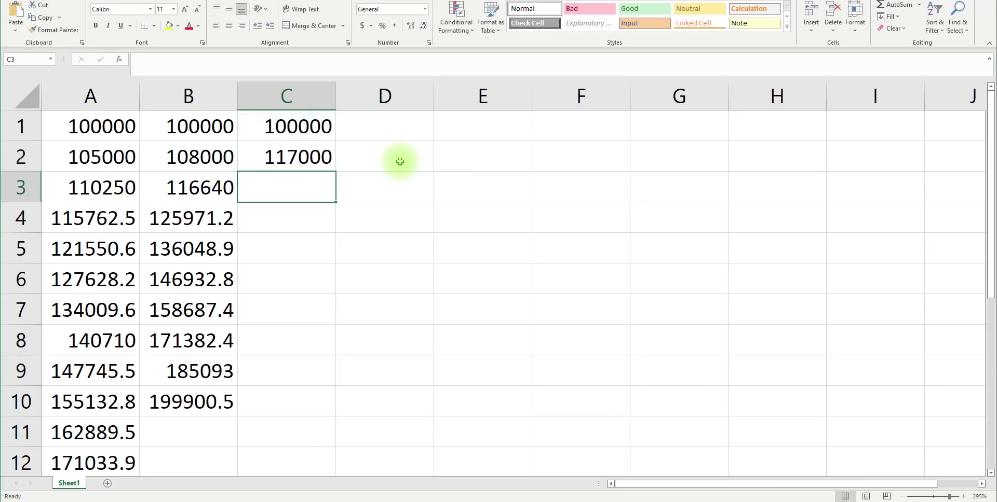
- Fill the 17% growth formula from C2 down through cell C6
click(300, 162)
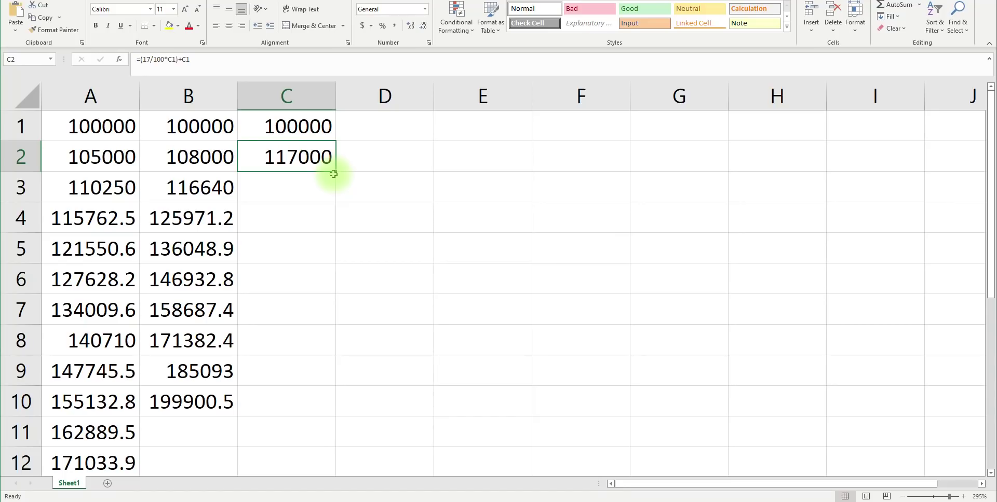
drag(334, 174, 334, 274)
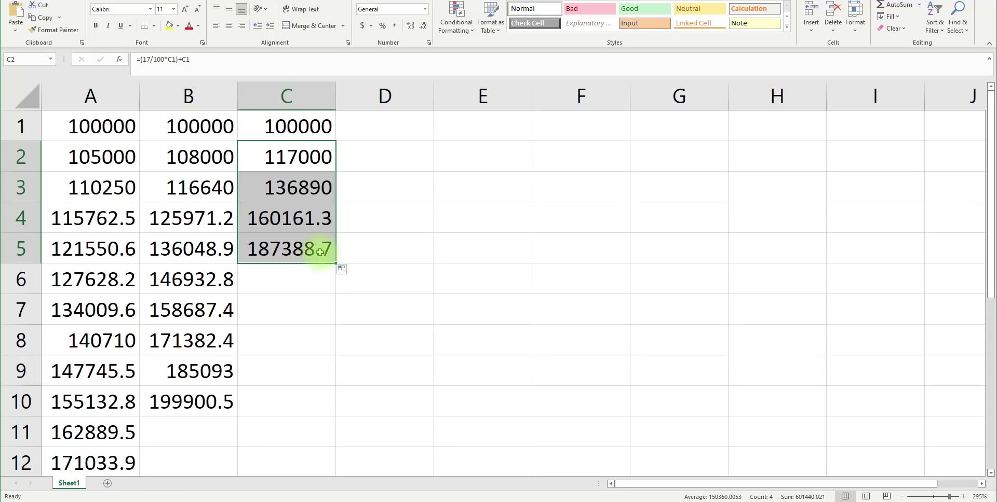
drag(335, 266, 335, 295)
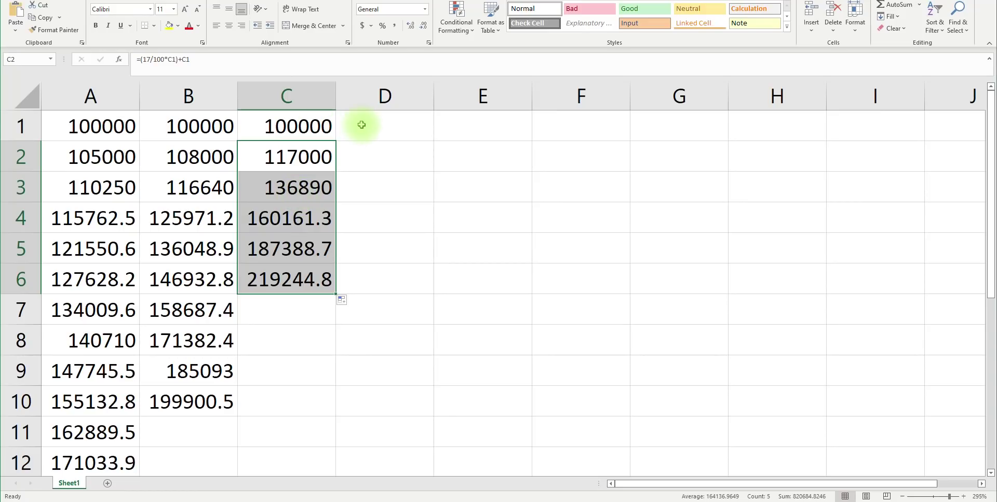
- Enter 100000 in cell D1 and paste the copied growth formula into D2 with its rate set to 24
click(300, 136)
click(376, 125)
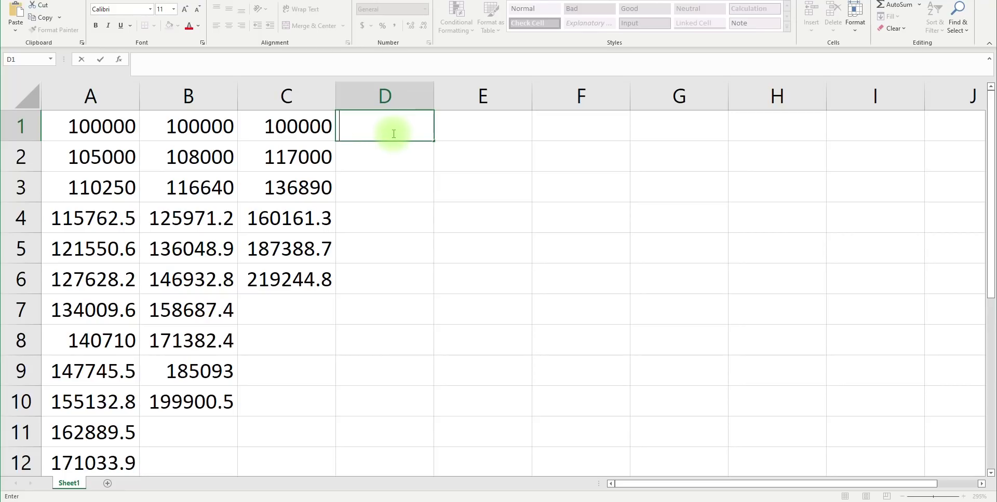
text(1000)
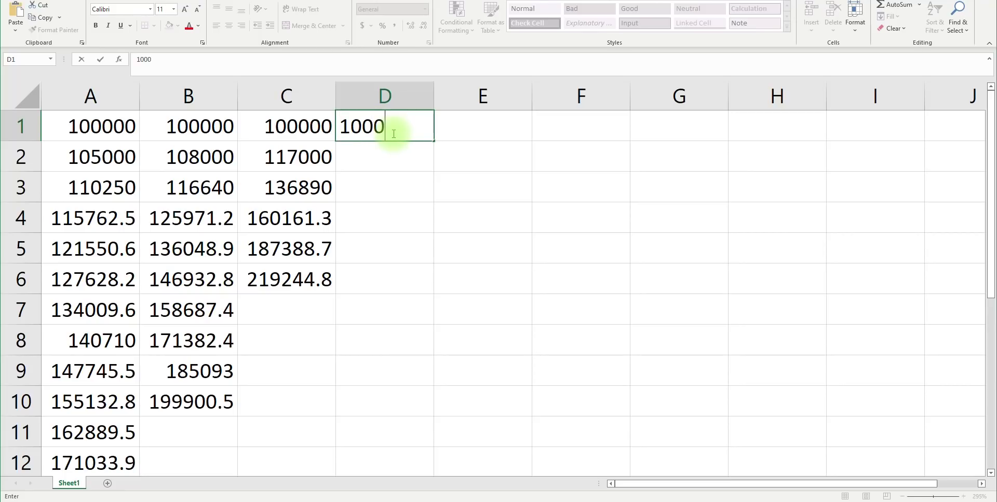
text(00)
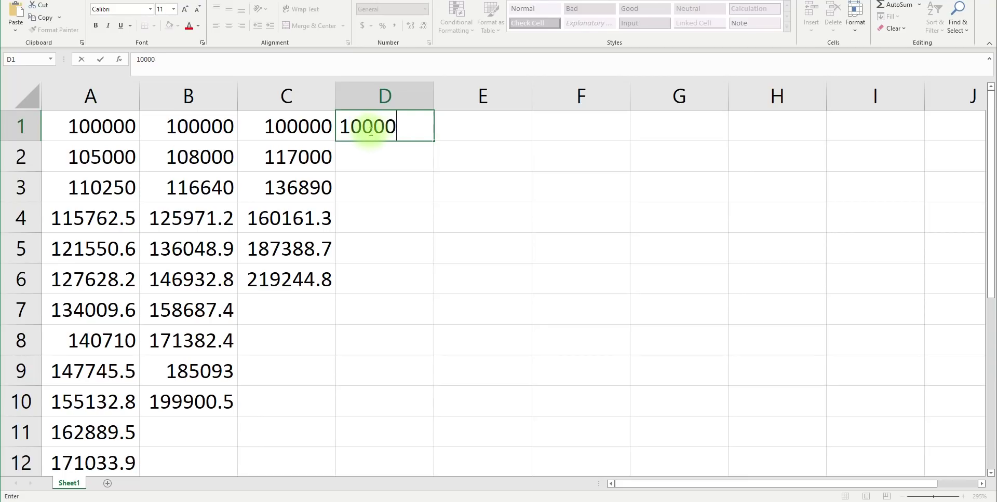
double_click(384, 156)
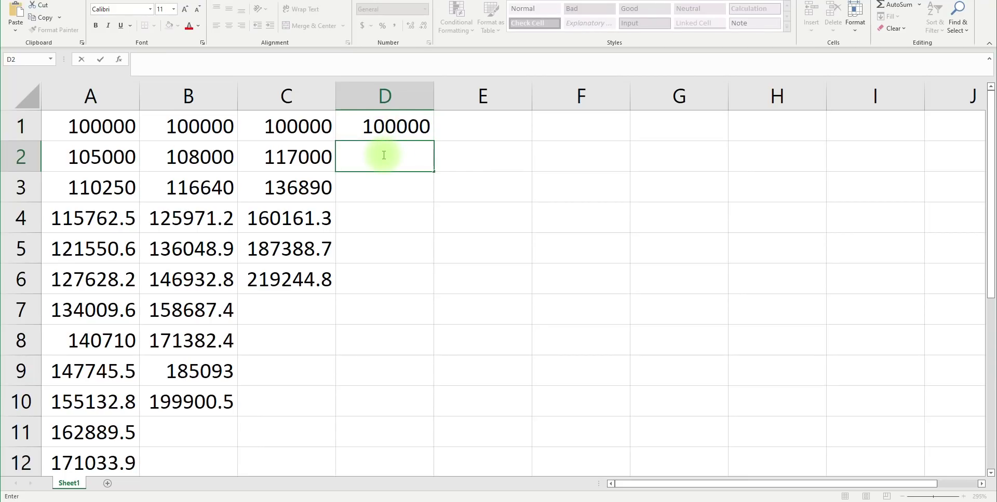
text(=(5/100*A1)+A1)
click(387, 156)
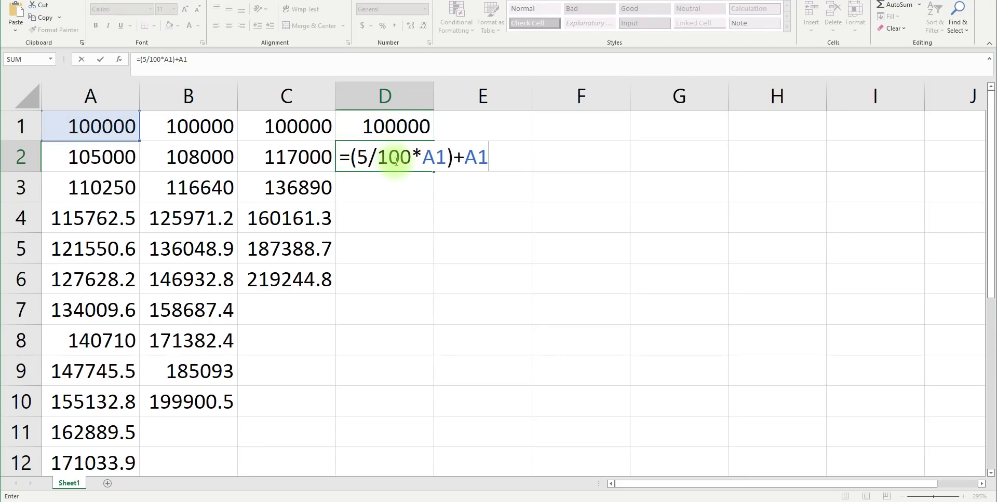
double_click(361, 156)
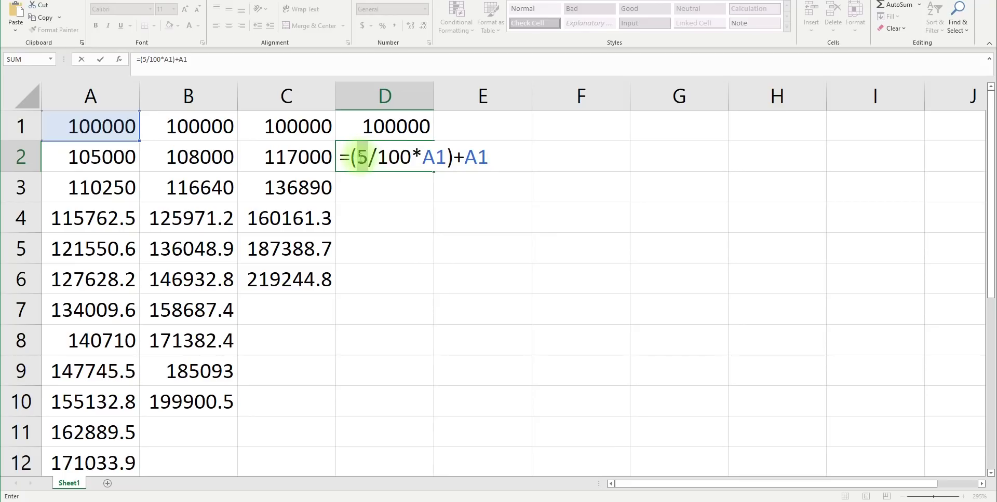
text(24)
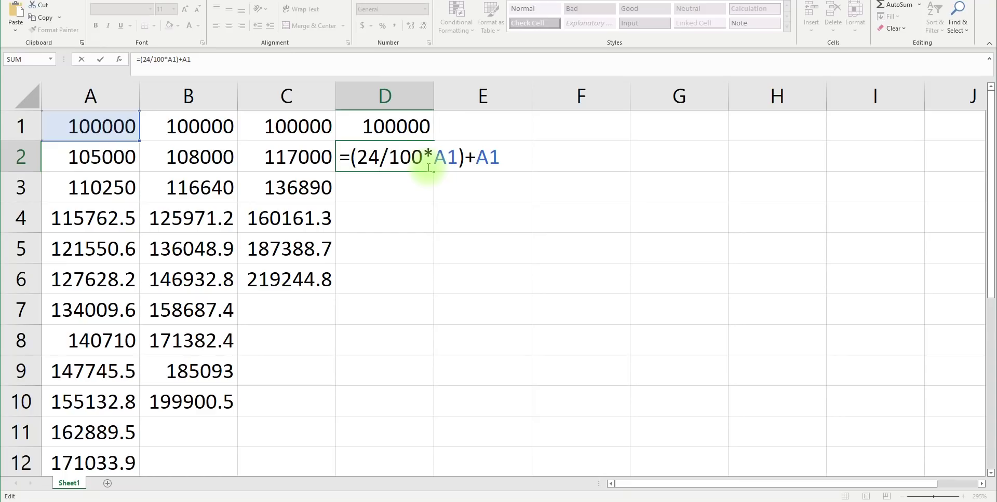
- Replace both A1 references in the D2 formula with D1 so it reads =(24/100*D1)+D1
double_click(446, 157)
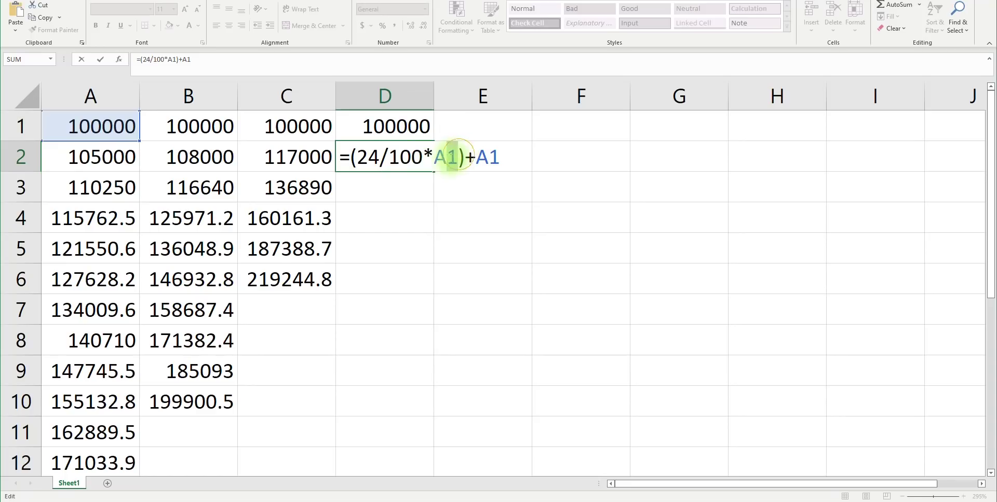
click(379, 125)
double_click(488, 158)
click(421, 134)
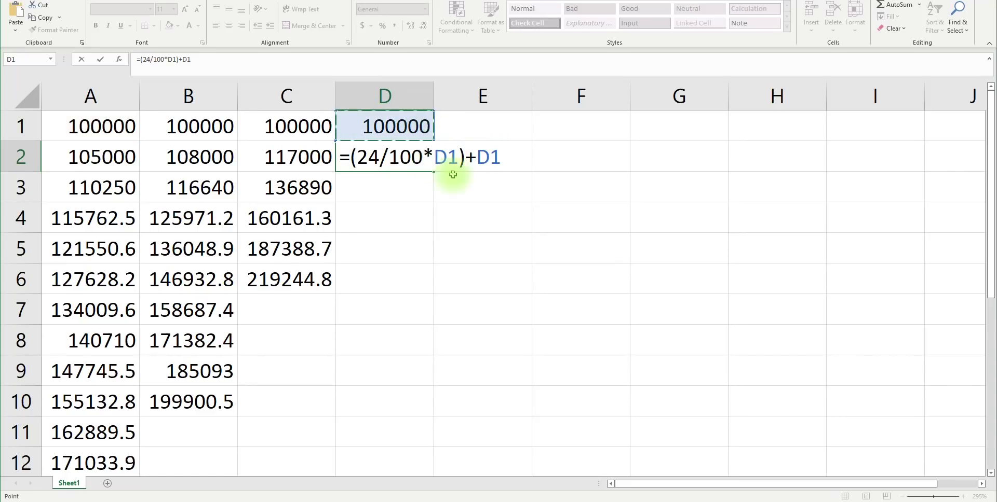
key(Return)
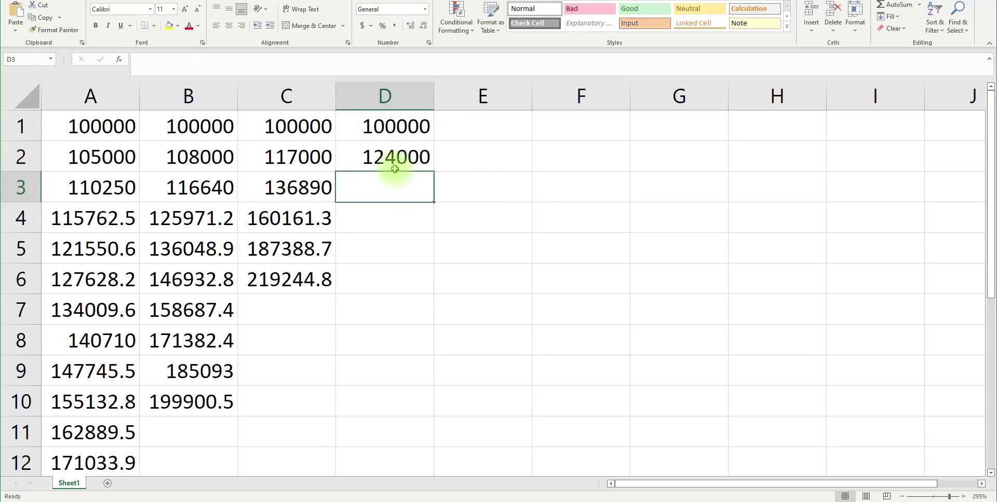
- Fill the 24% growth formula from D2 down through cell D5
click(413, 158)
drag(434, 171, 439, 224)
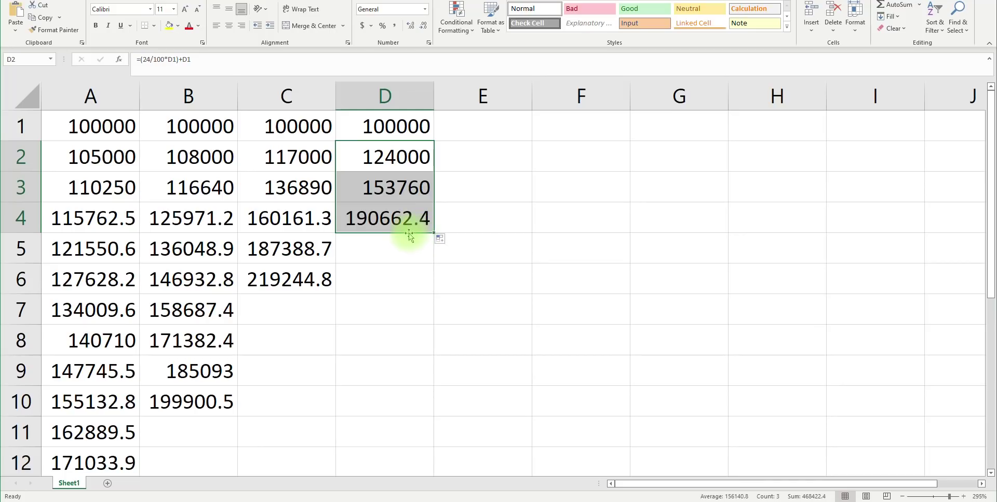
click(402, 128)
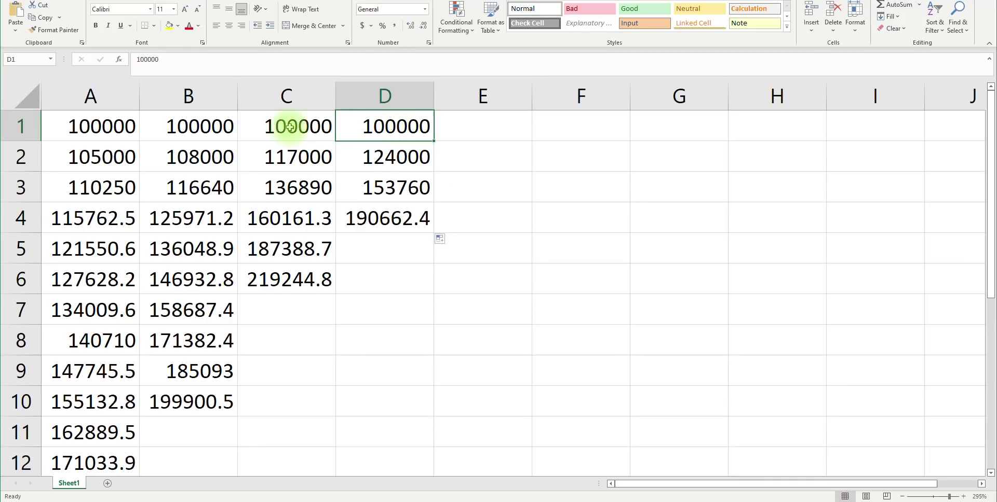
click(429, 227)
drag(434, 235, 435, 264)
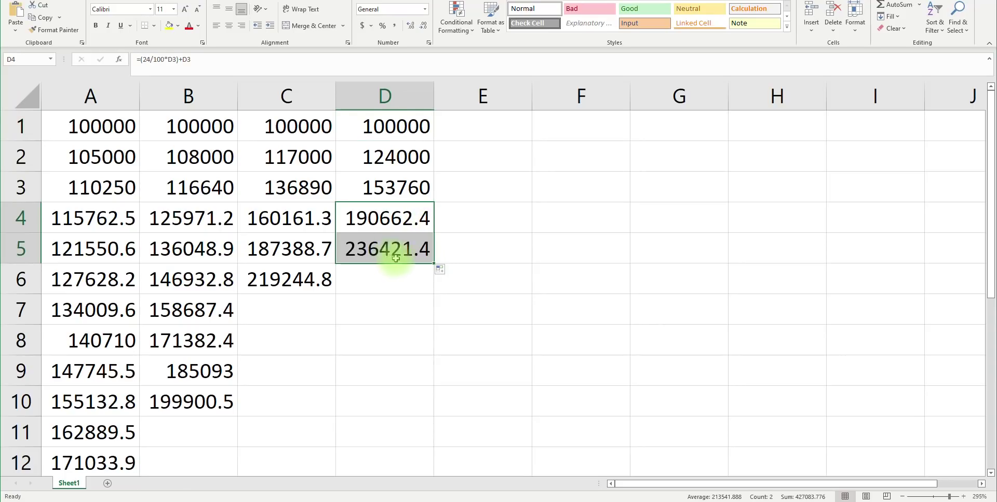
click(959, 501)
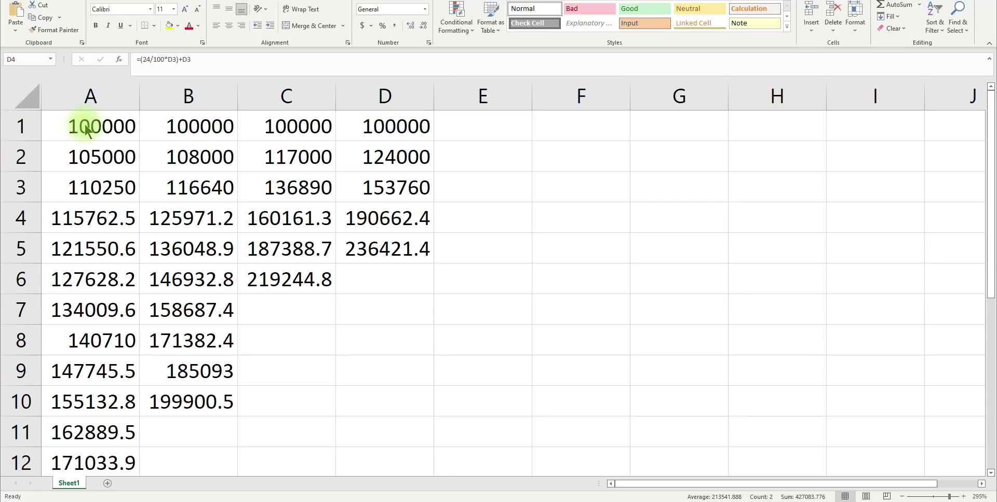
scroll(91, 306, down, 2)
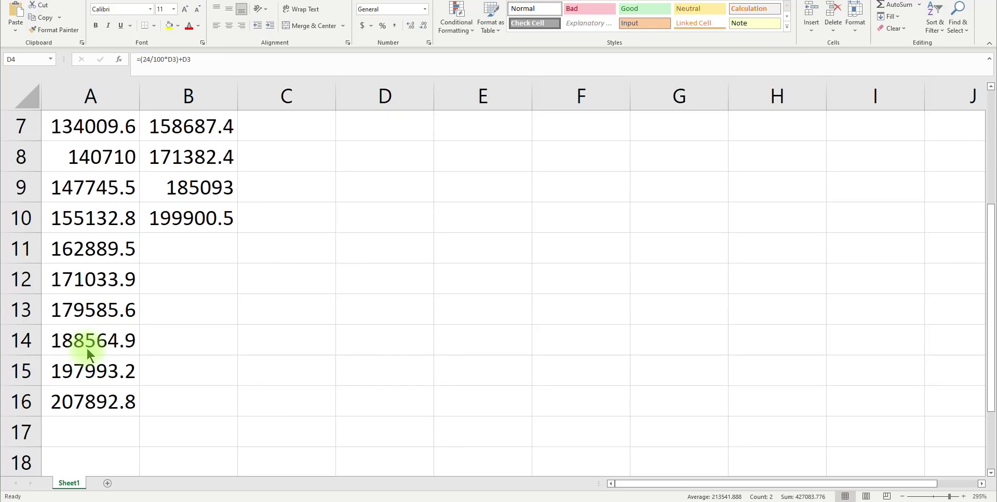
scroll(86, 346, up, 2)
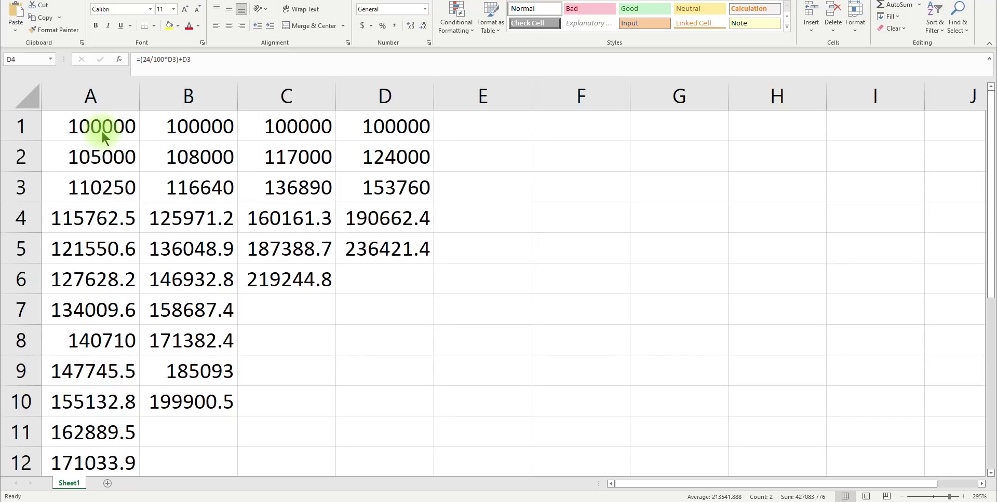
key(F2)
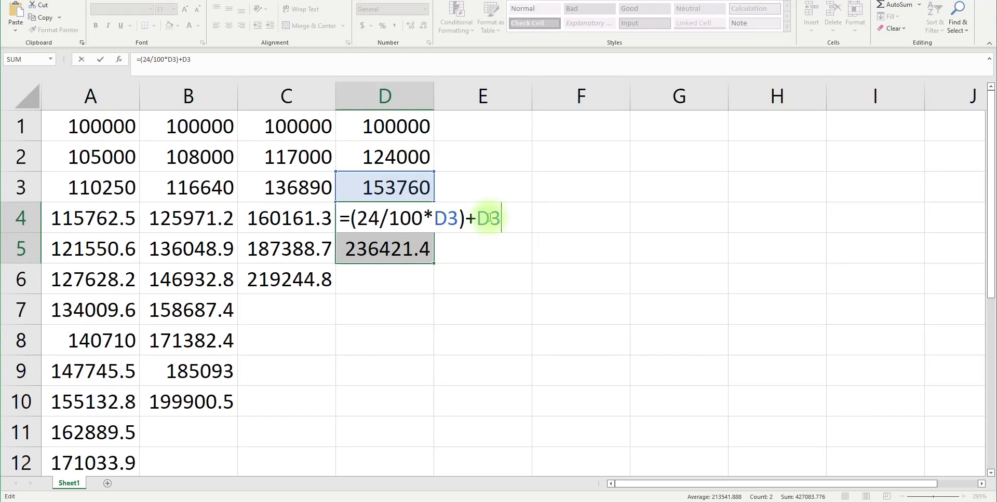
key(Return)
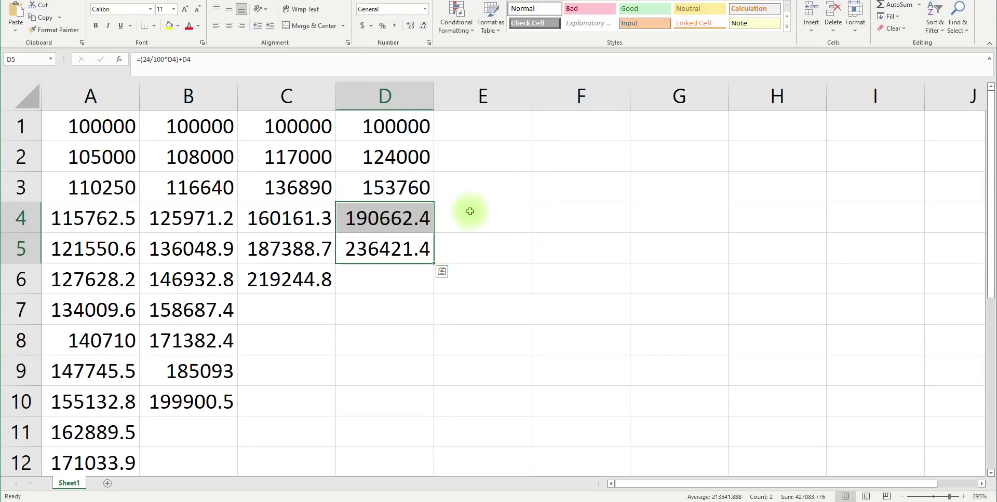
- Enter 100000 in cell F1 as the starting amount of a separate comparison column
double_click(592, 127)
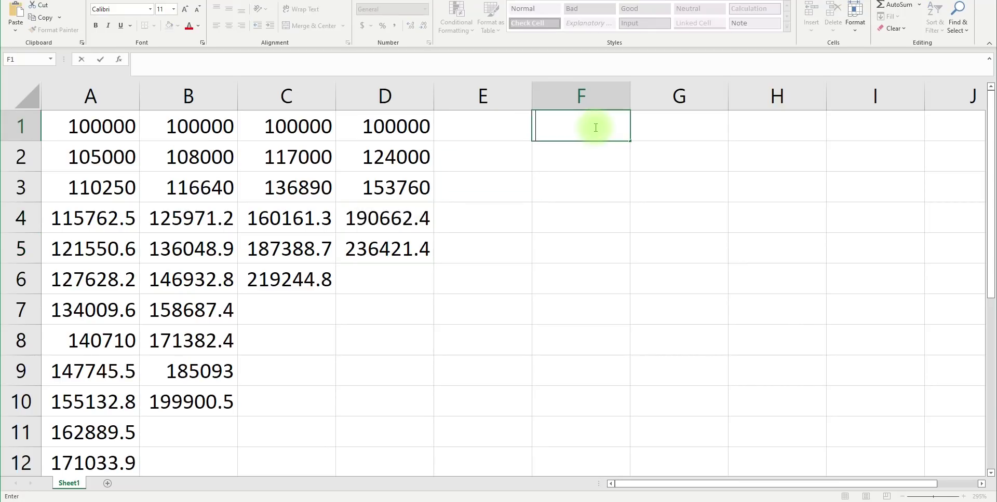
text(100000)
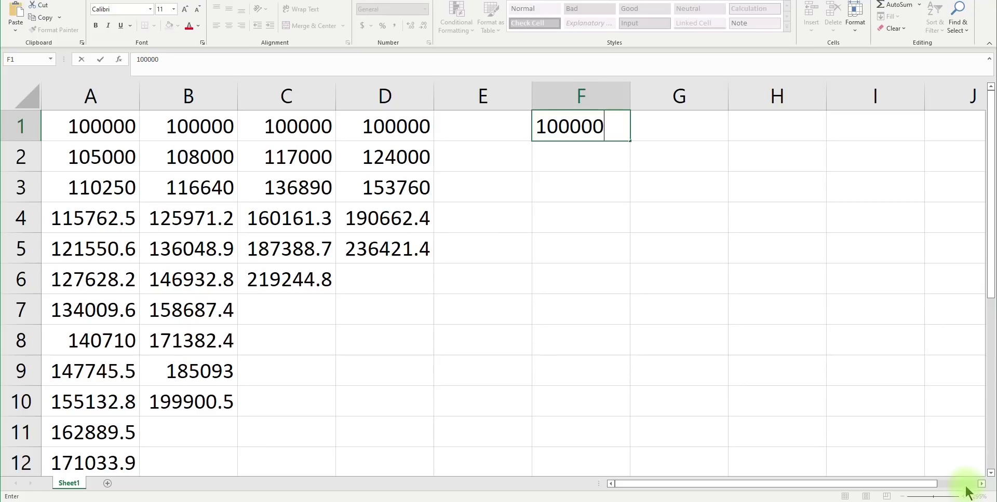
click(965, 499)
- Divide 5 by 4 in Calculator, return to Excel and leave the A2 formula as it is
click(95, 158)
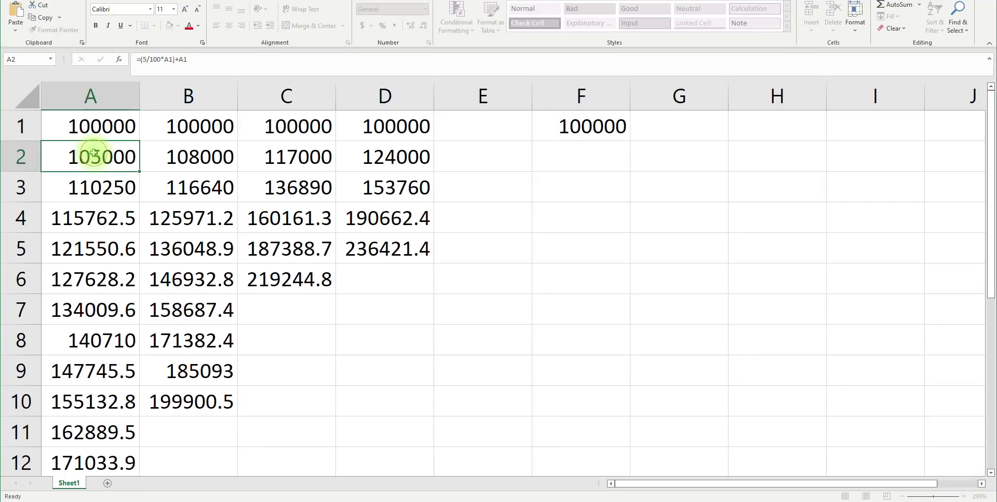
double_click(95, 158)
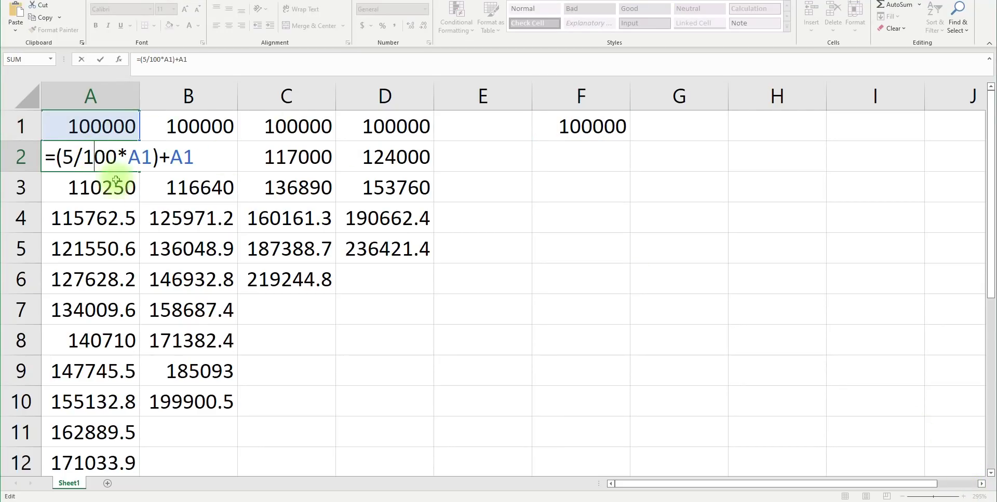
click(269, 501)
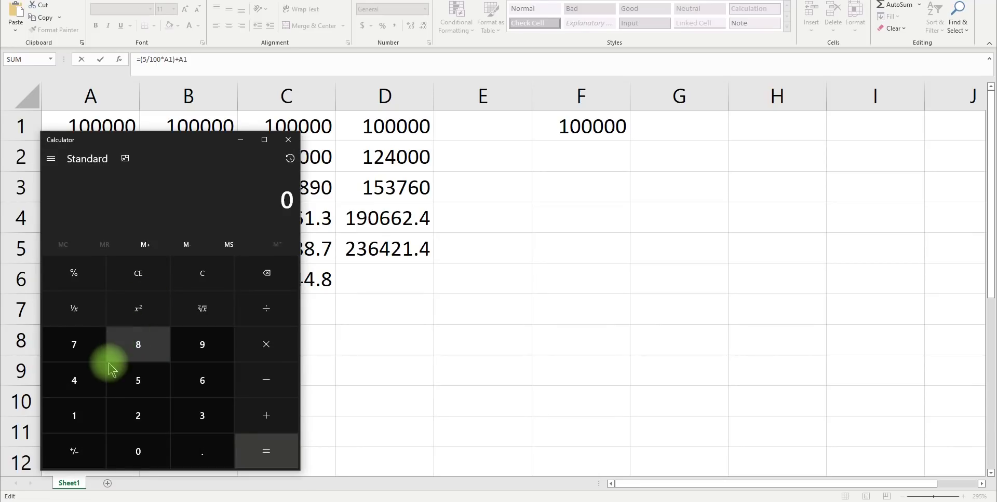
click(134, 380)
click(274, 307)
click(89, 379)
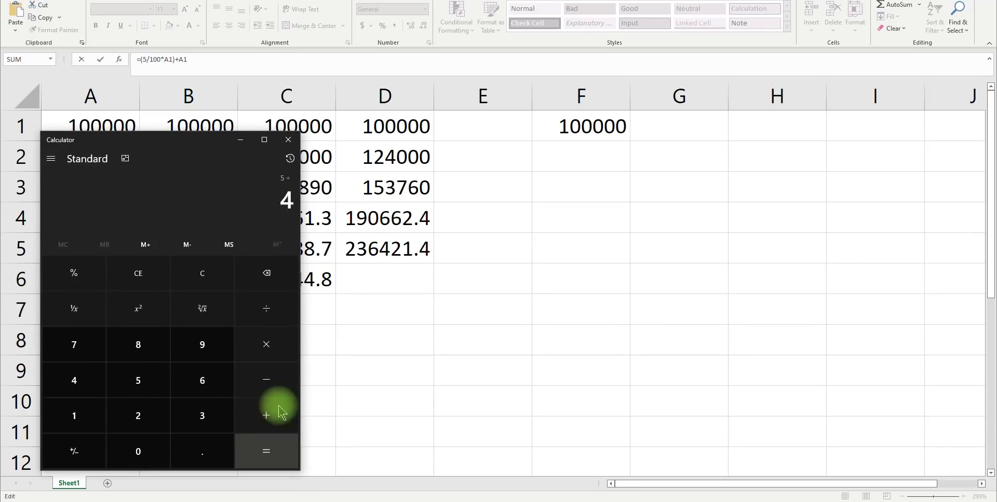
click(265, 445)
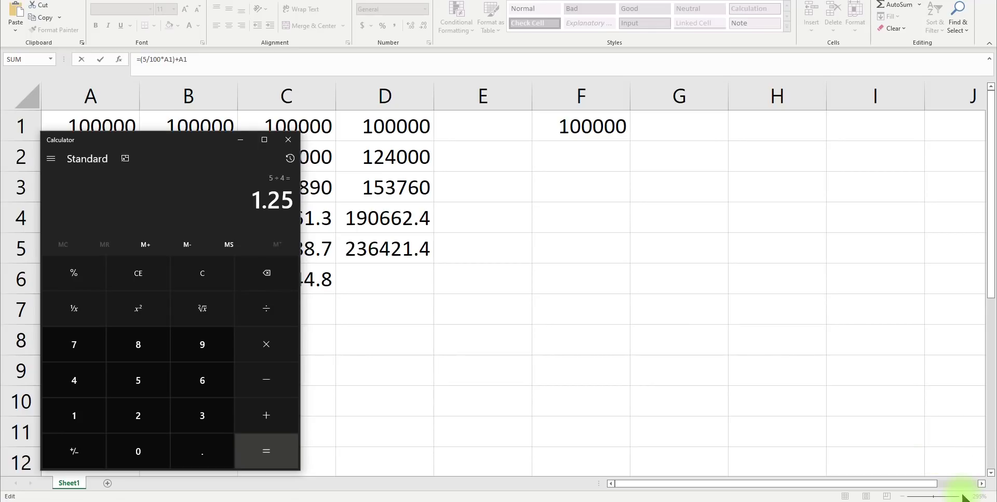
click(583, 158)
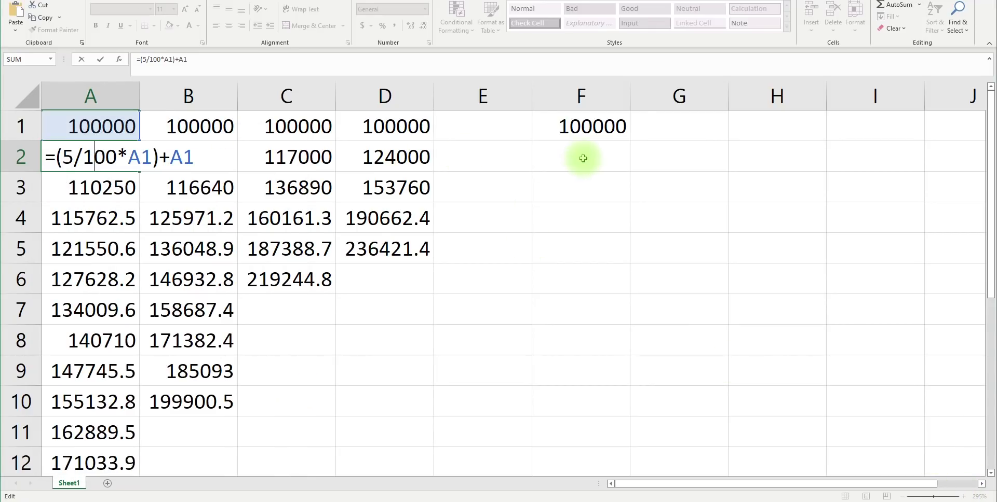
click(206, 157)
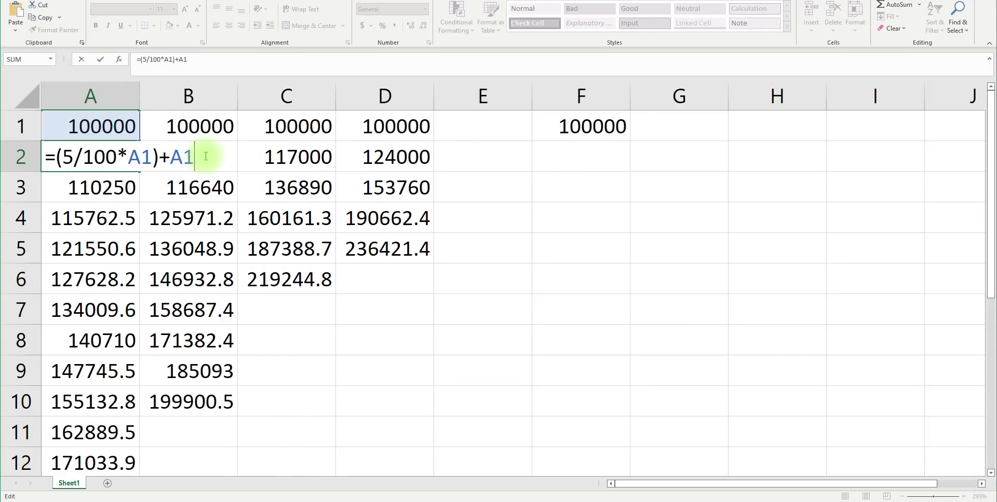
key(Return)
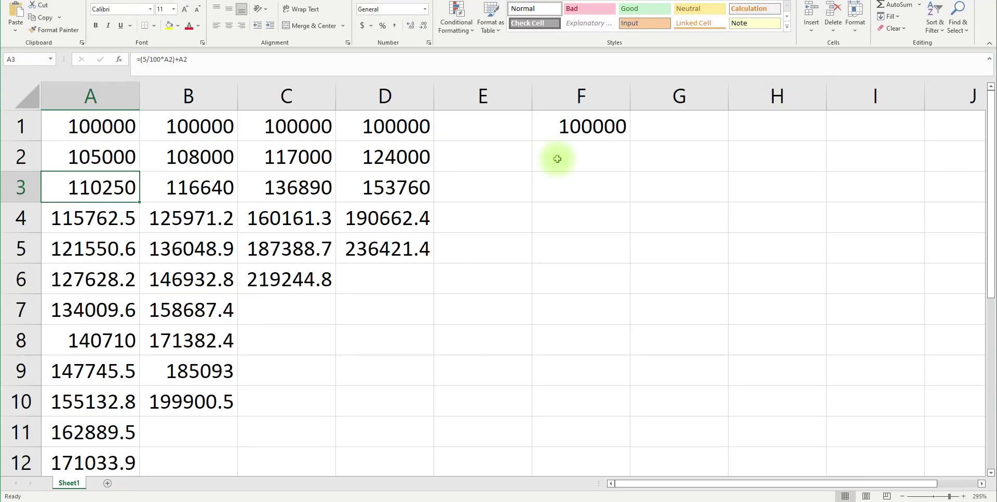
- Paste the copied growth formula =(5/100*A1)+A1 into cell F2 and set its rate to 1.25
click(579, 159)
double_click(579, 159)
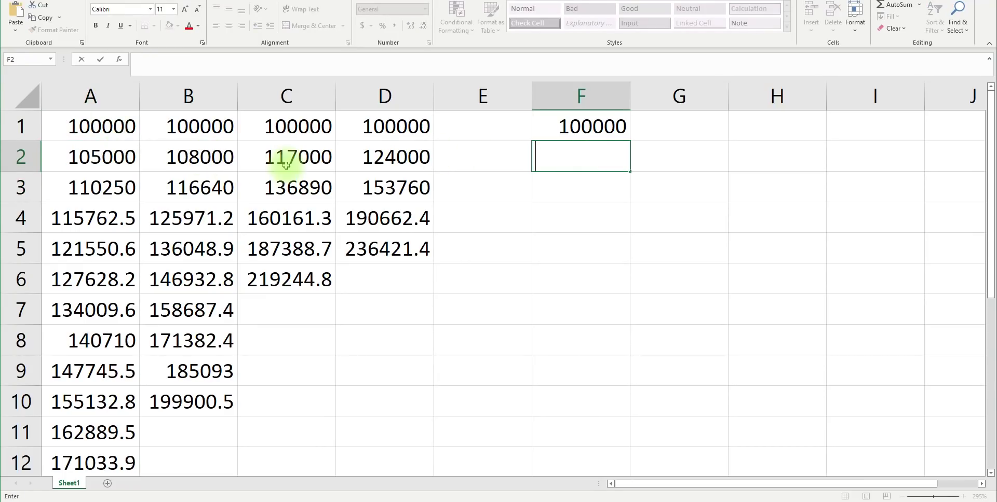
click(580, 154)
text(=(5/100*A1)+A1)
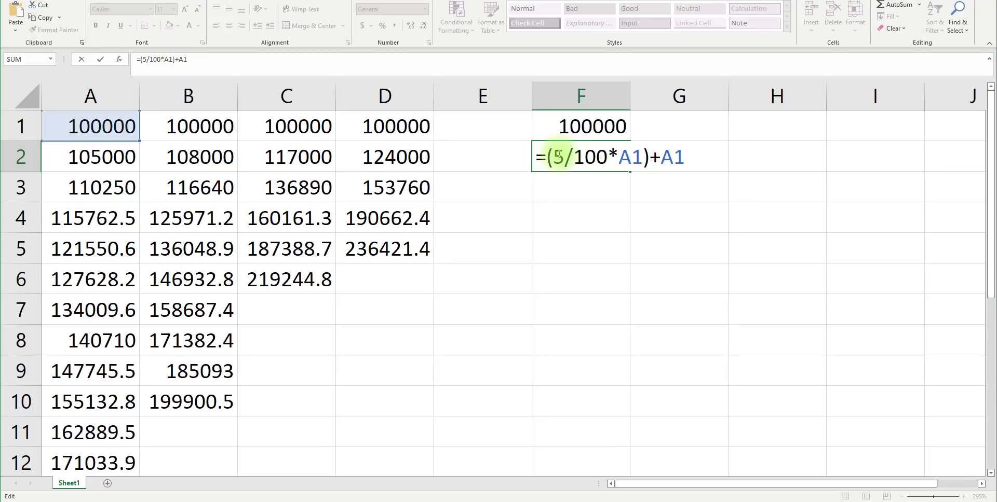
drag(564, 155, 557, 156)
text(1.25)
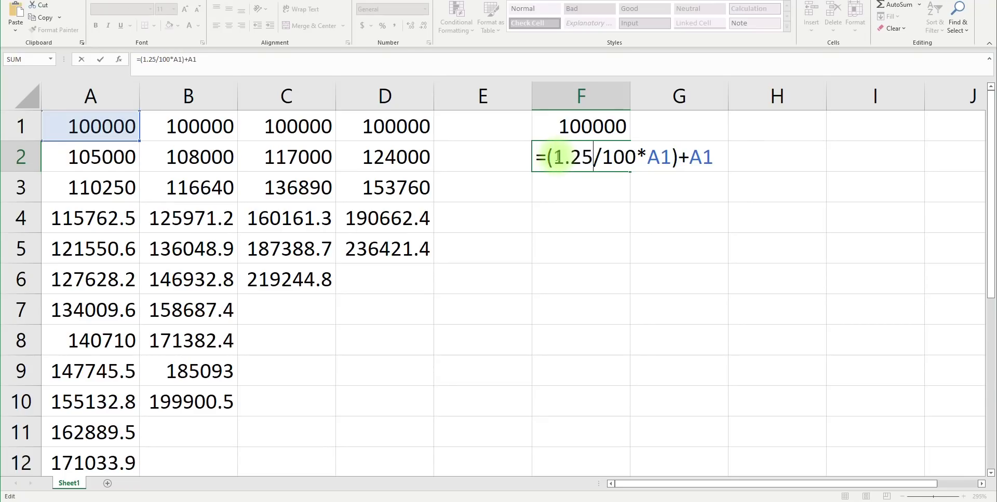
- Replace both A1 references in the F2 formula with F1 so it reads =(1.25/100*F1)+F1
double_click(662, 156)
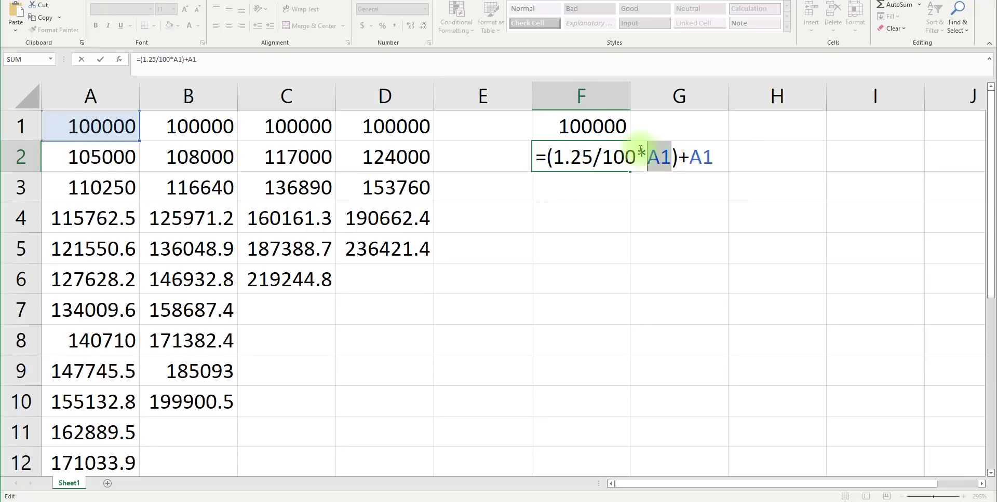
click(607, 127)
double_click(704, 156)
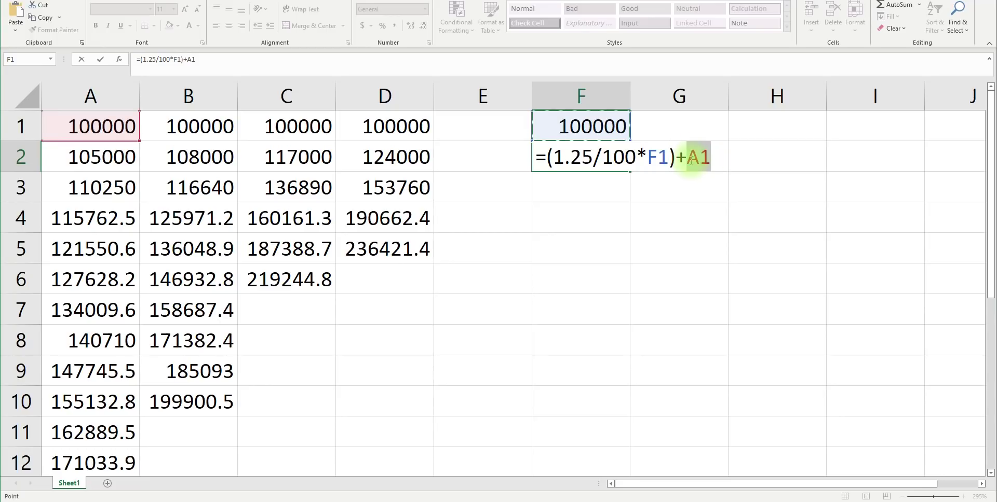
click(589, 131)
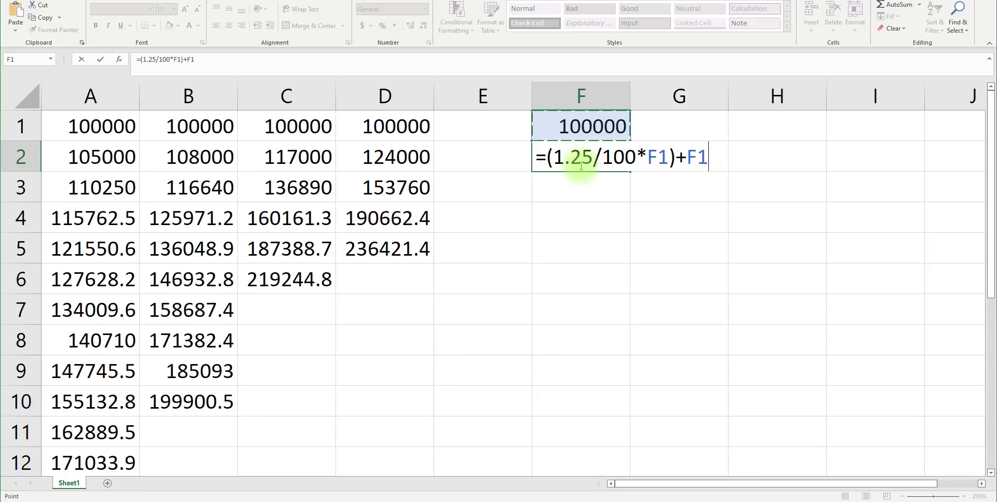
click(701, 157)
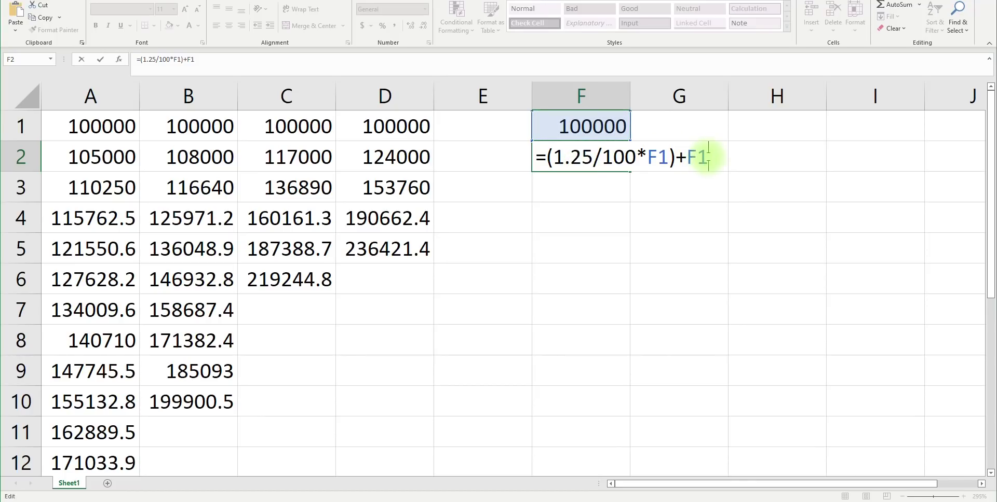
- Confirm the F2 formula and fill it down column F to cell F57
key(Return)
click(619, 157)
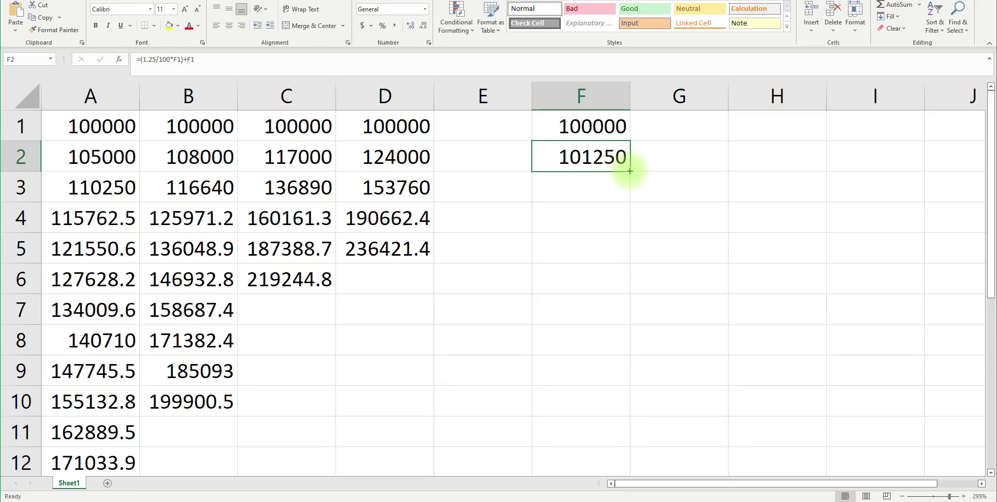
drag(629, 172, 581, 138)
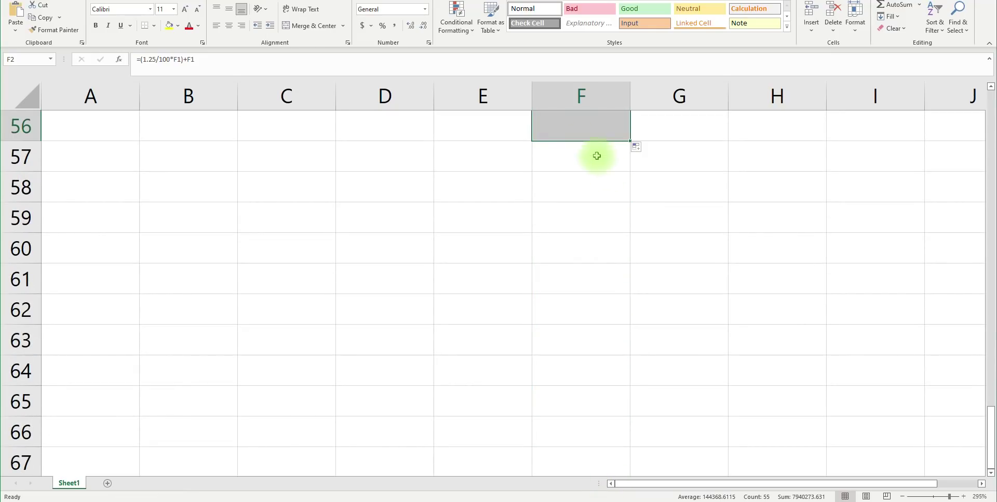
scroll(602, 187, up, 2)
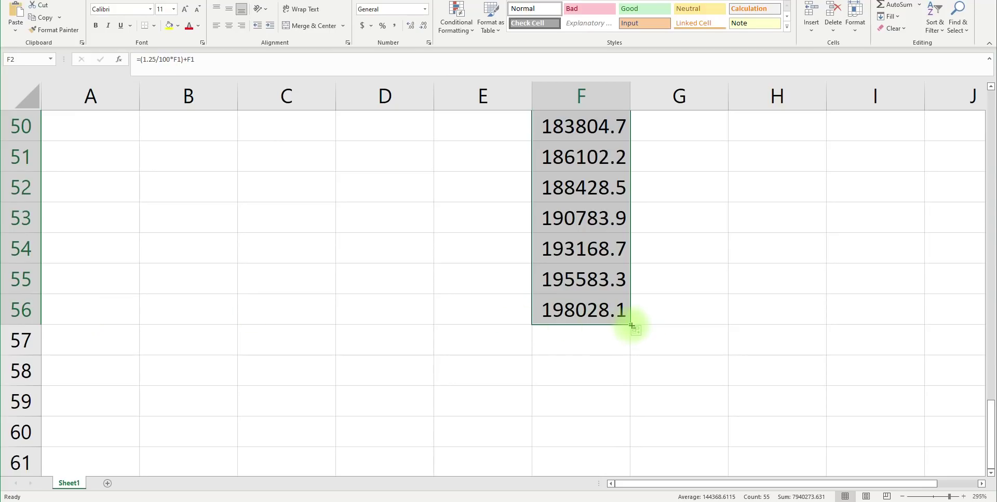
drag(630, 331, 625, 352)
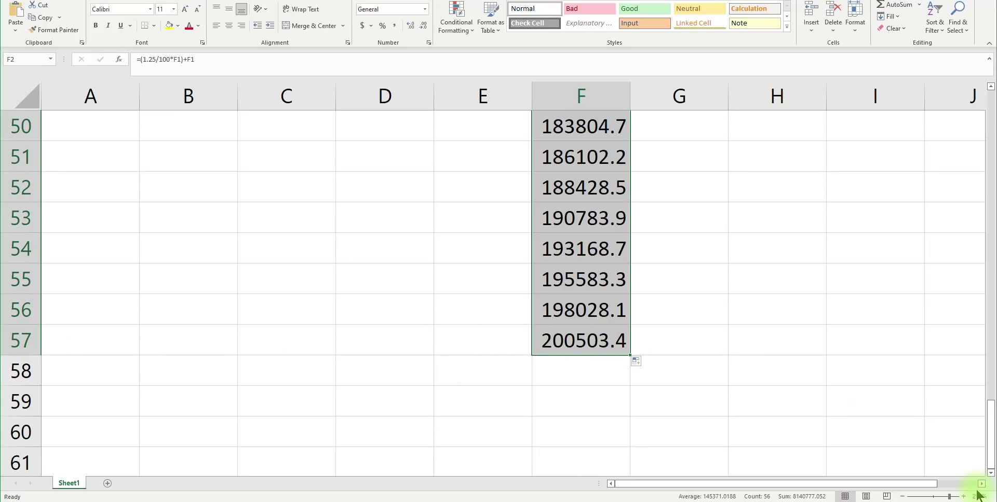
- Change the font colour of the filled values in F2:F57 to red
key(ctrl+n)
scroll(595, 254, up, 15)
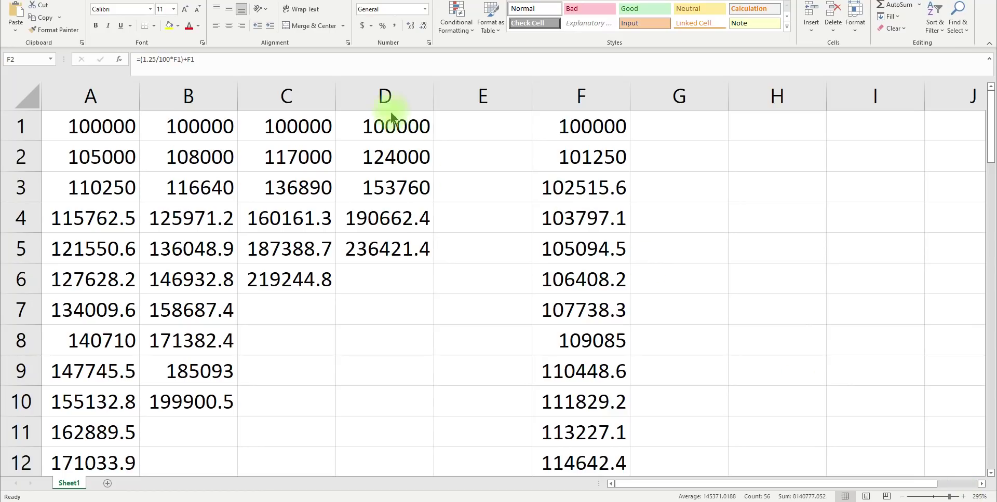
key(ctrl+shift+Down)
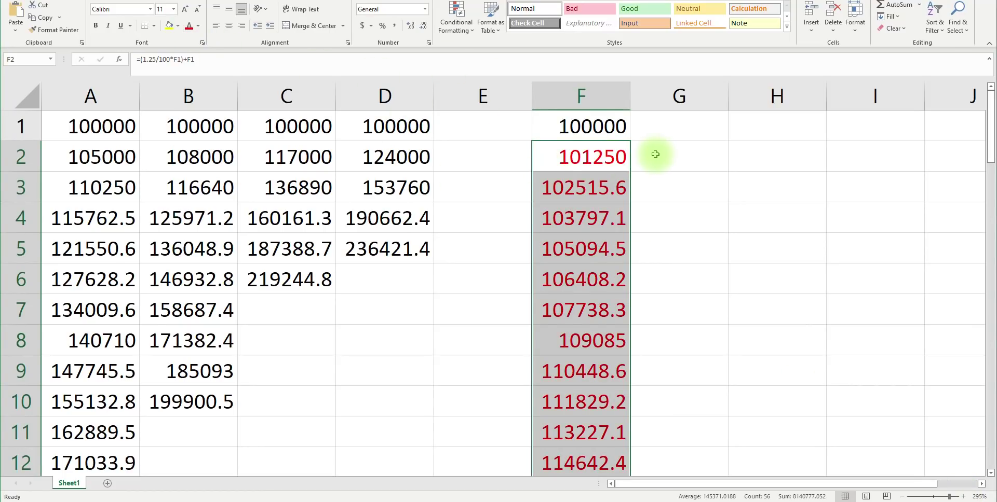
- Enter 100000 in cell G1 as the starting amount of another comparison column
double_click(694, 121)
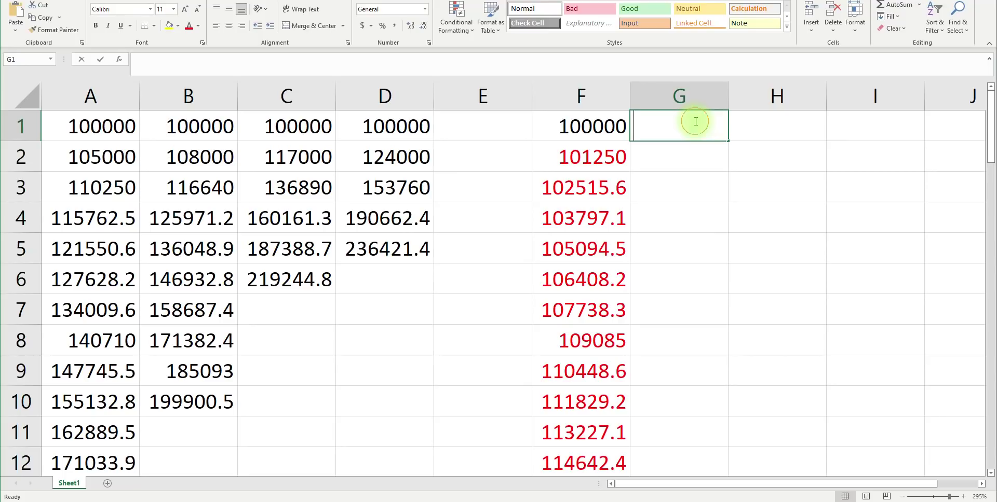
text(100000)
key(Return)
- Paste the copied growth formula =(5/100*A1)+A1 into cell G2 and set its rate to 6
double_click(679, 158)
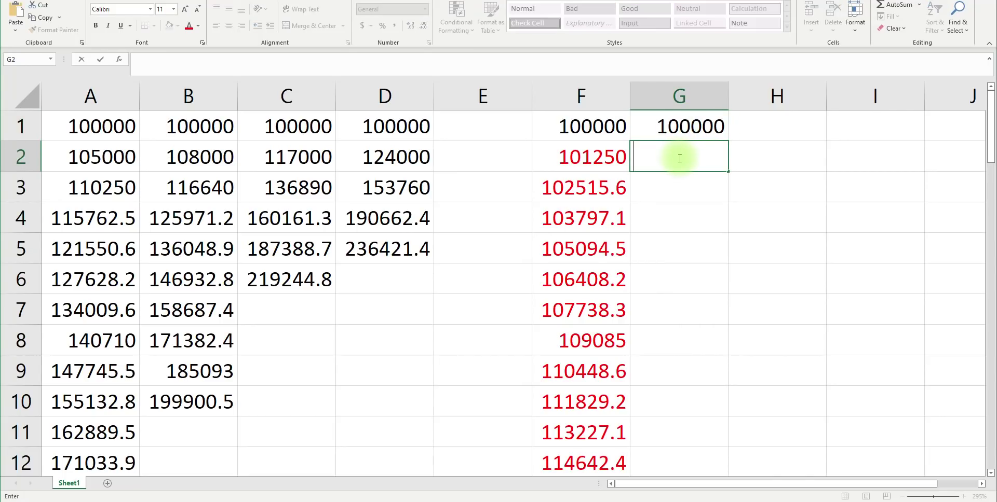
key(ctrl+v)
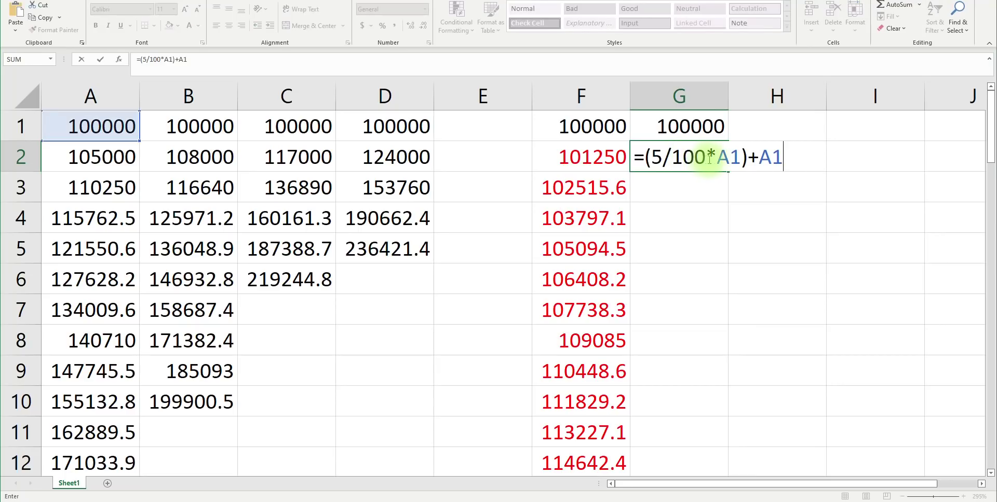
double_click(656, 156)
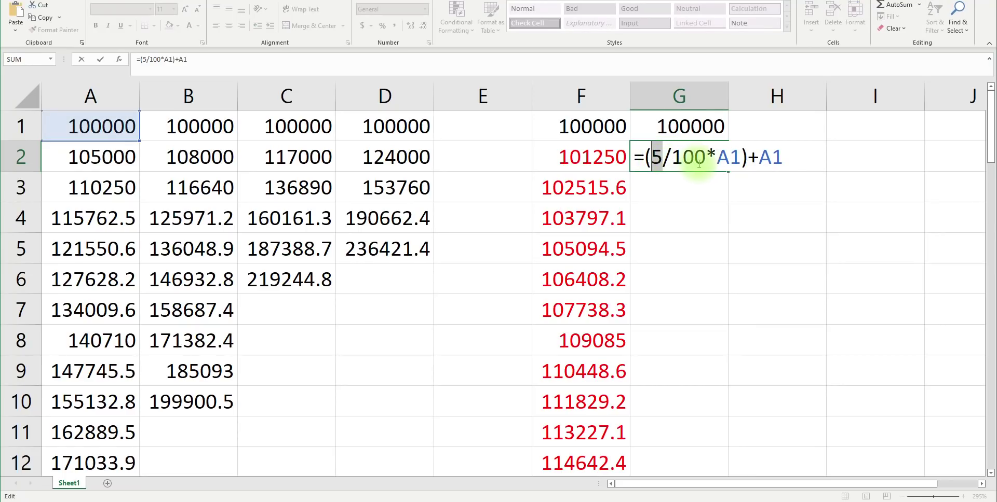
text(6)
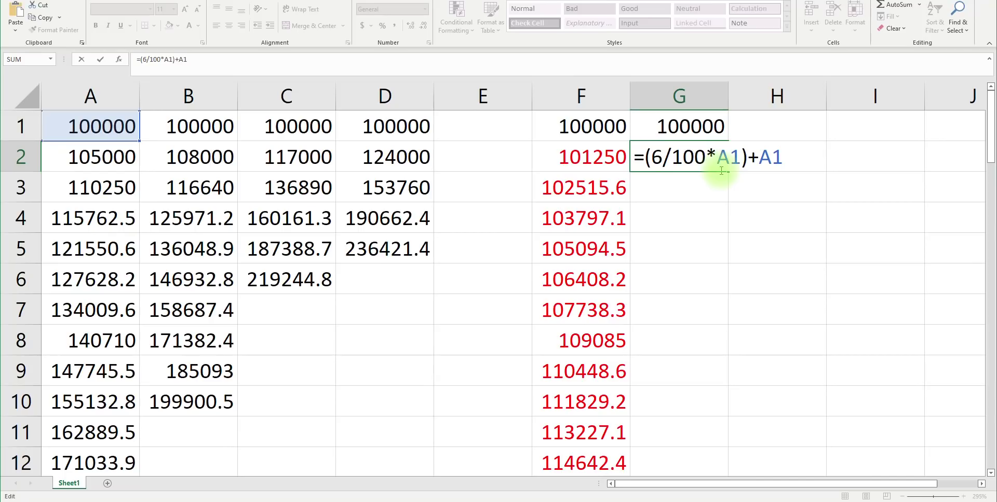
- Replace both A1 references in the G2 formula with G1 so it reads =(6/100*G1)+G1
double_click(721, 156)
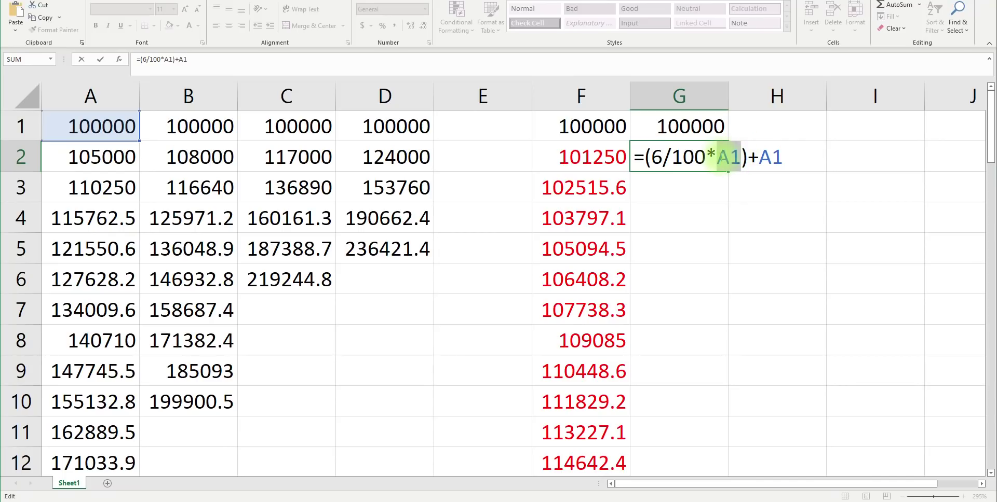
click(707, 126)
double_click(771, 156)
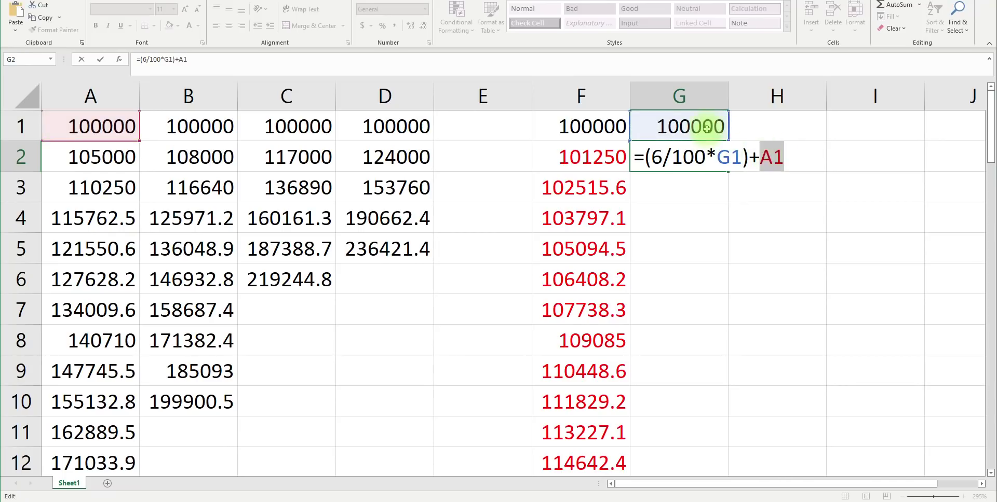
click(696, 126)
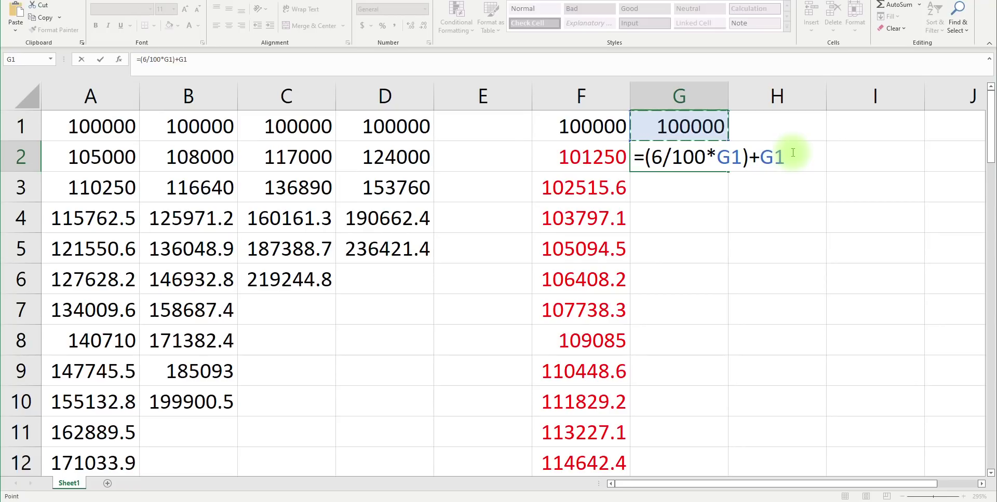
key(Return)
- Fill the 6% growth formula from G2 down column G to cell G13
click(721, 162)
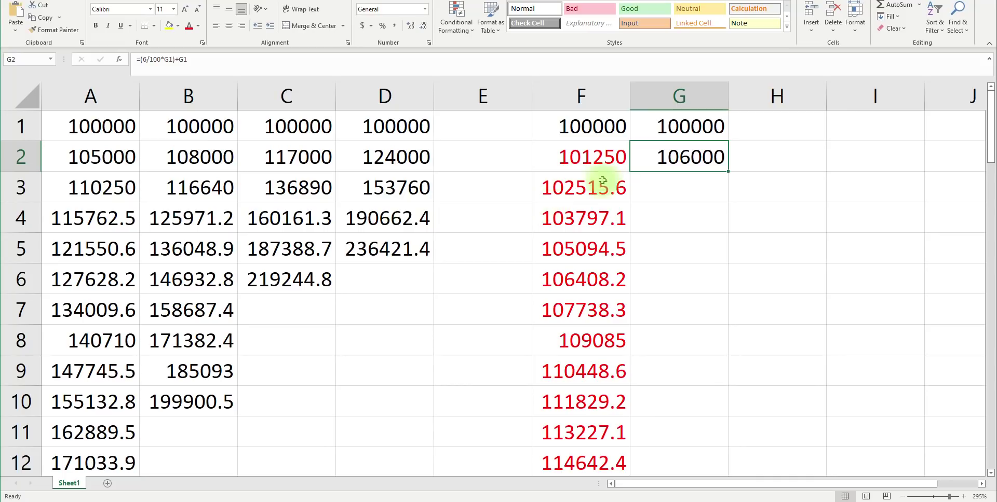
click(703, 130)
click(721, 161)
drag(727, 171, 723, 461)
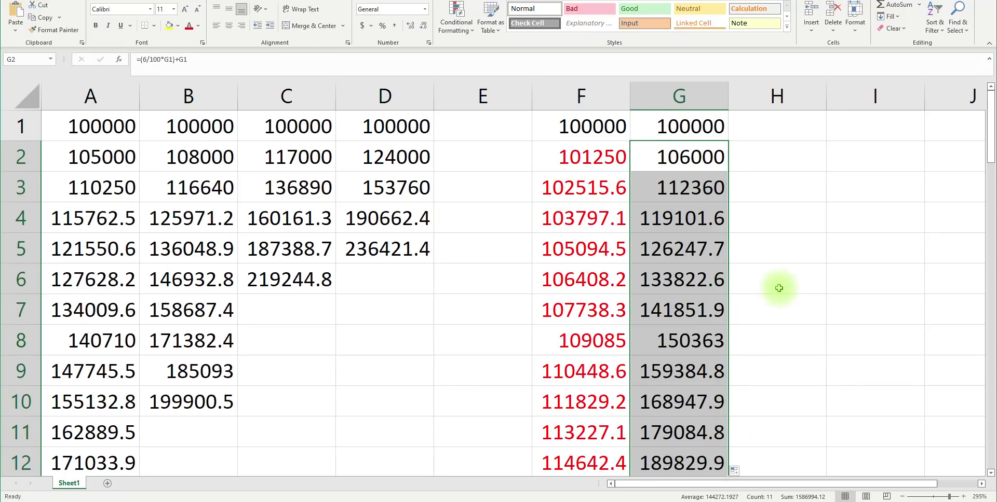
scroll(930, 453, down, 1)
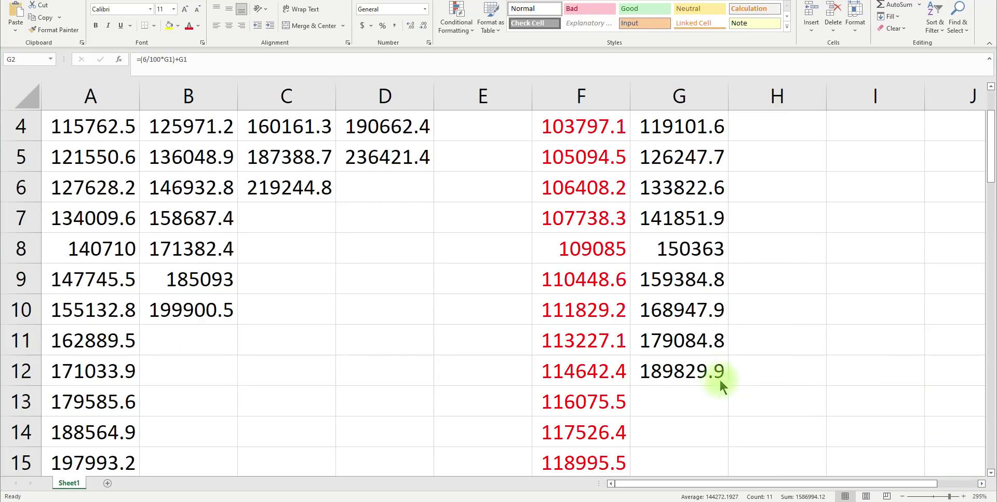
drag(728, 387, 726, 403)
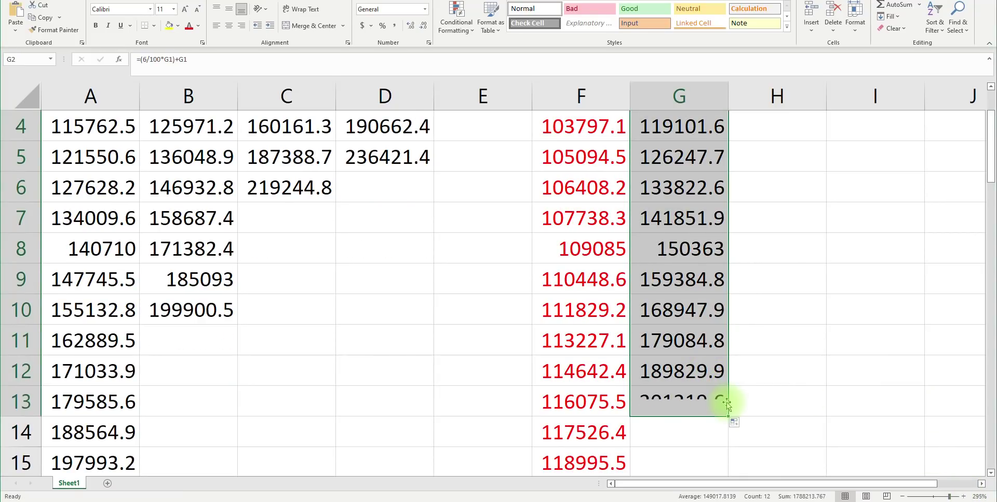
scroll(699, 402, up, 1)
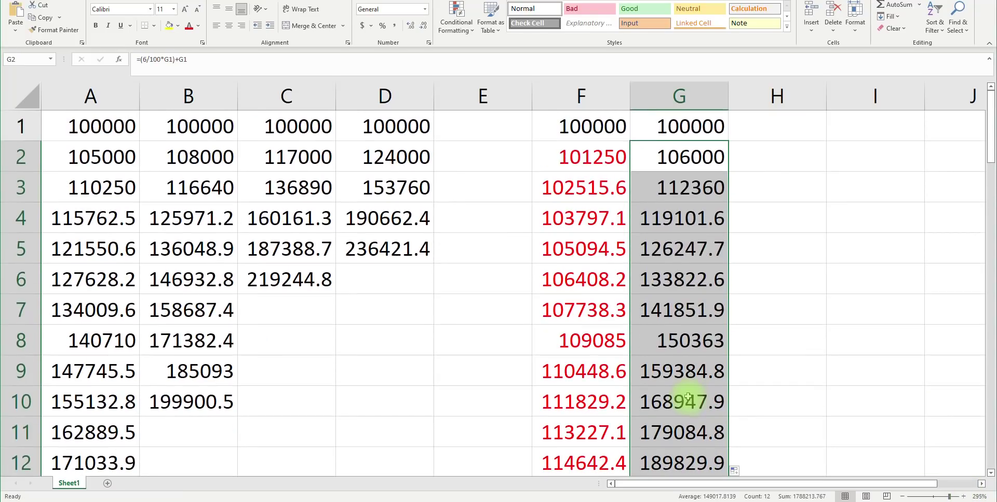
click(964, 494)
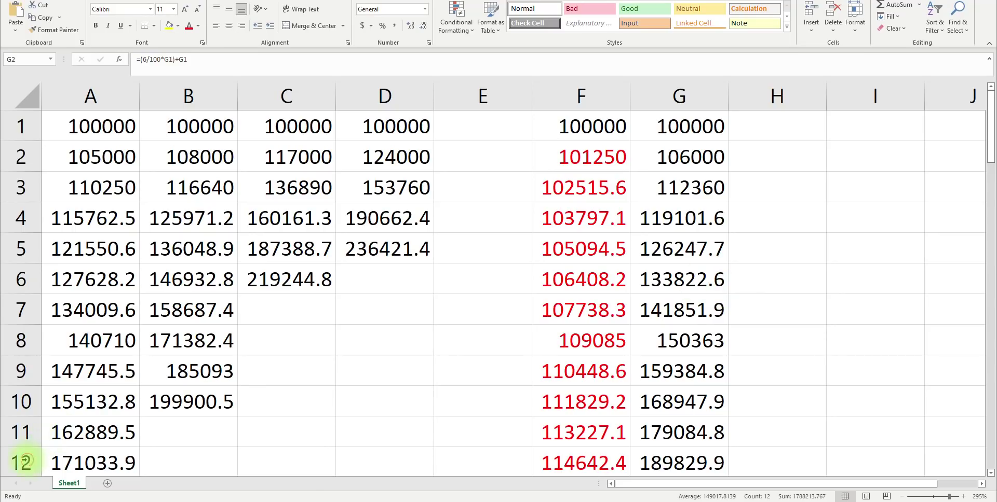
click(119, 459)
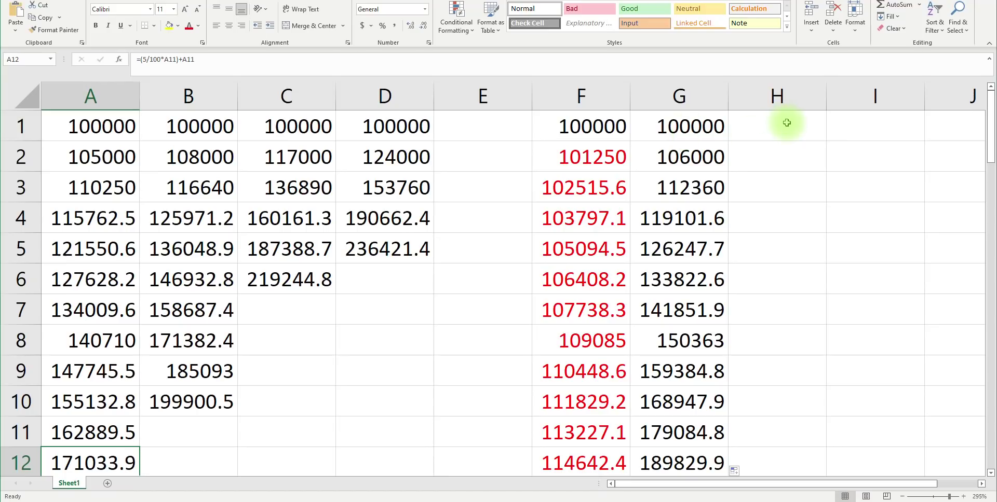
- Enter 100000 in cell H1 as the starting amount of a third comparison column
click(776, 106)
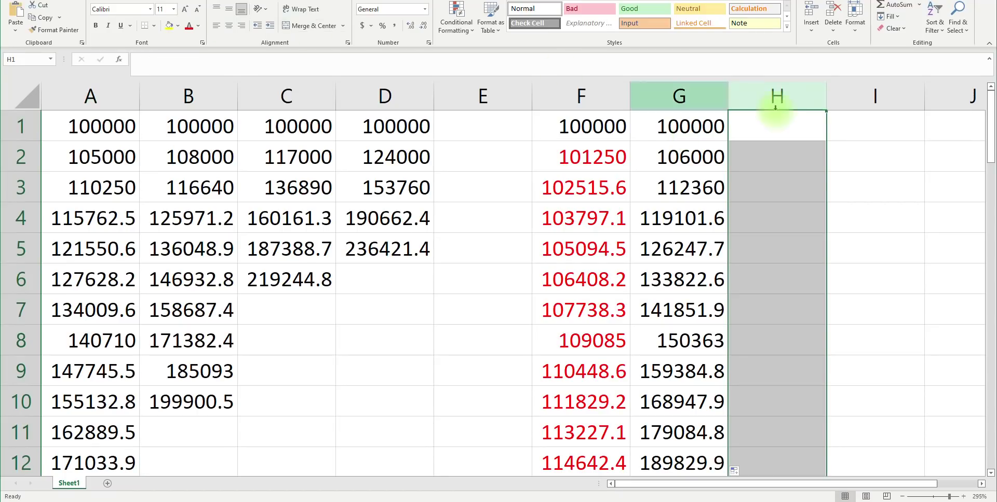
double_click(776, 125)
text(1)
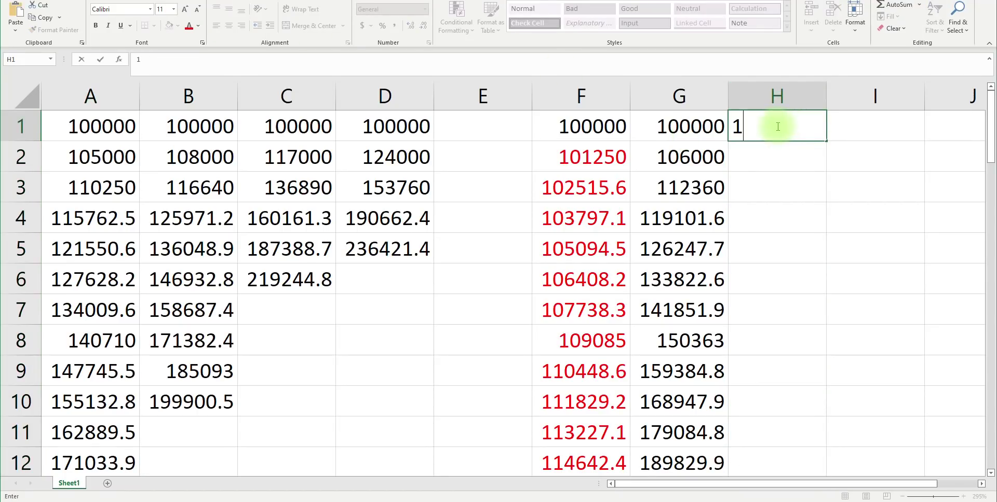
text(00000)
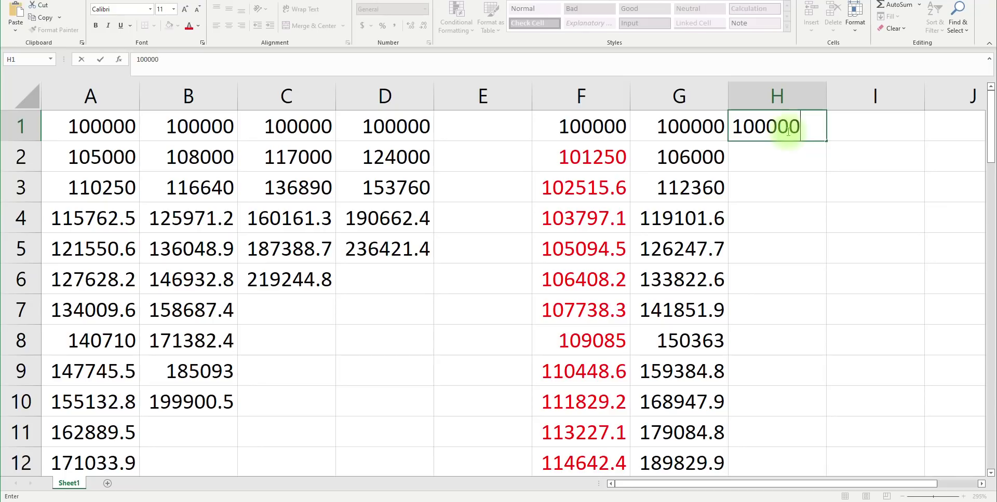
click(794, 165)
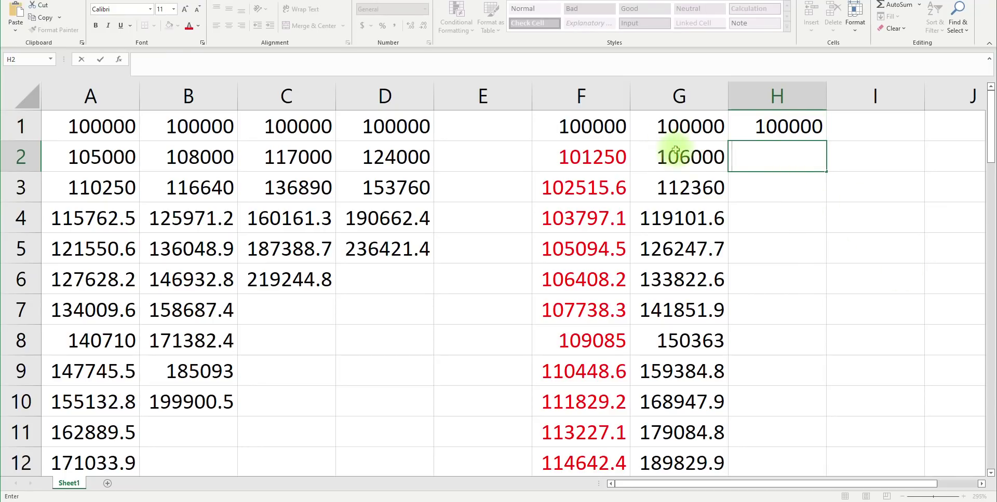
- Copy the formula text =(6/100*G1)+G1 from cell G2 and paste it into H2
double_click(690, 155)
drag(747, 156, 805, 138)
key(ctrl+c)
right_click(645, 156)
click(678, 176)
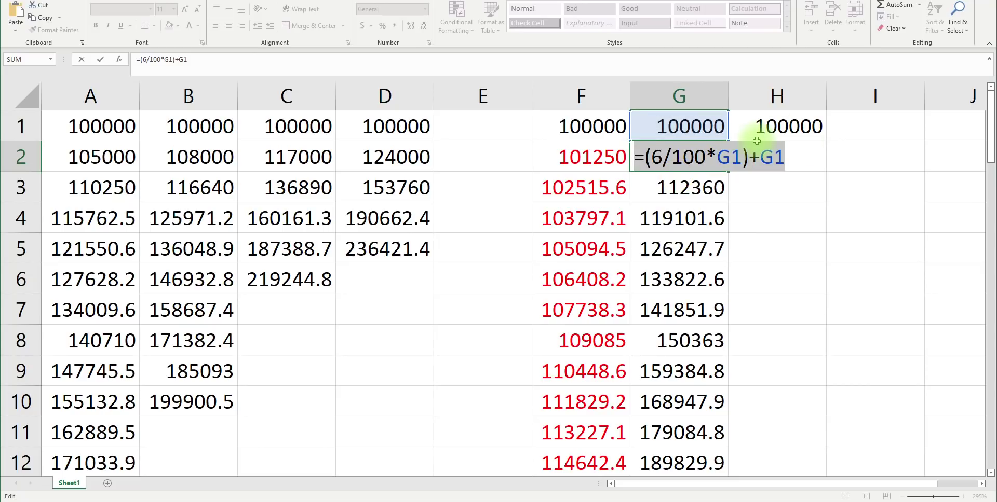
key(Return)
click(788, 152)
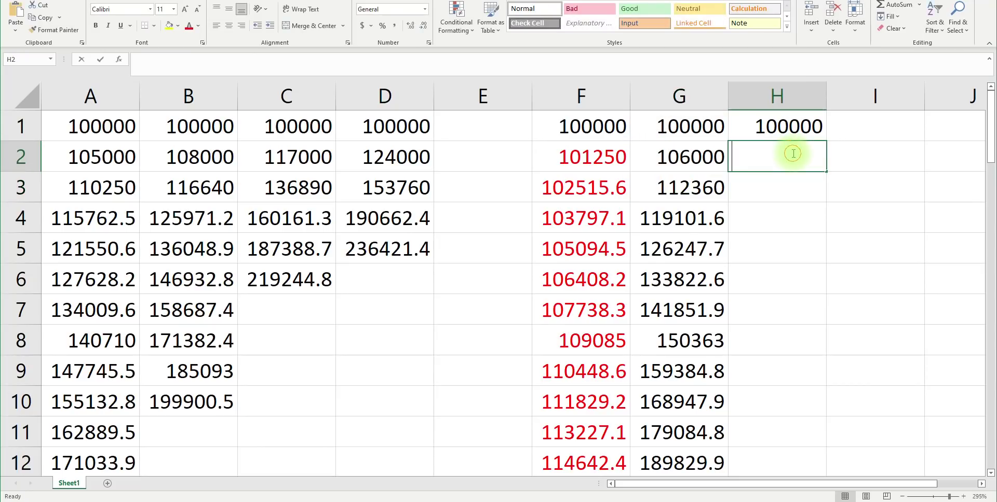
key(ctrl+v)
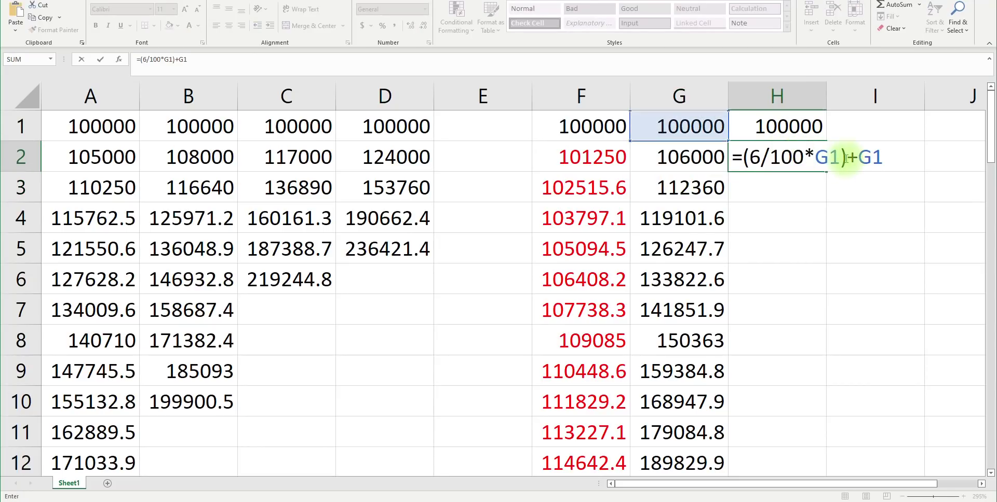
- Replace both G1 references in the H2 formula with H1 so it reads =(6/100*H1)+H1
drag(839, 156, 821, 155)
click(778, 126)
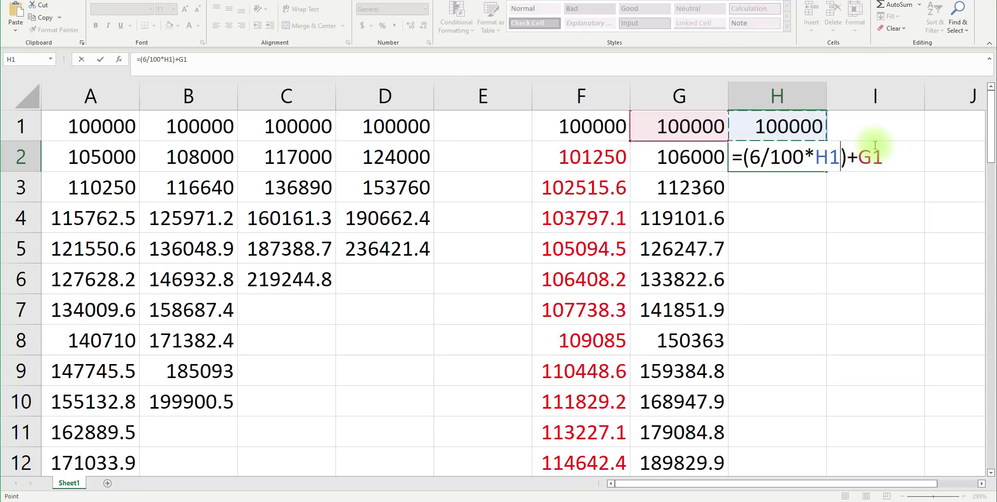
drag(885, 157, 859, 156)
click(785, 129)
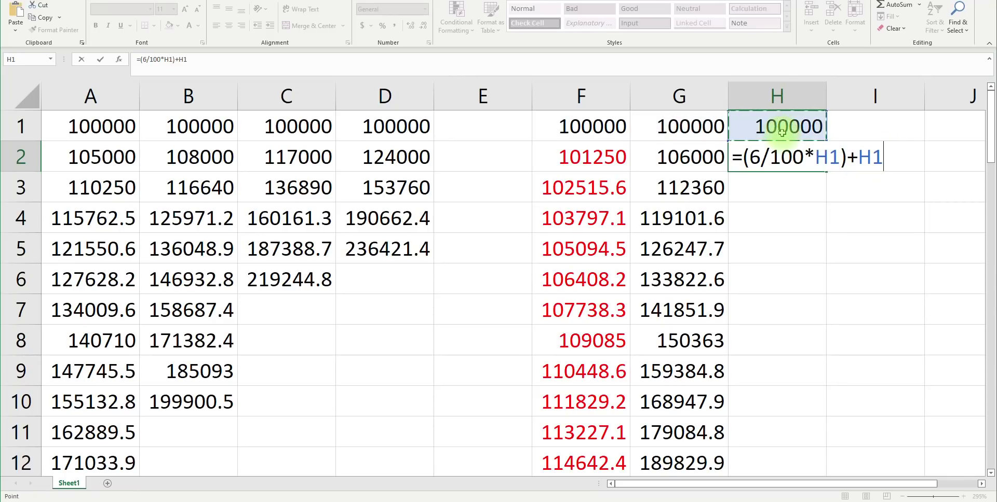
key(Return)
- Fill the H2 formula down to H12 and change the font colour of H2:H12 to purple
click(804, 157)
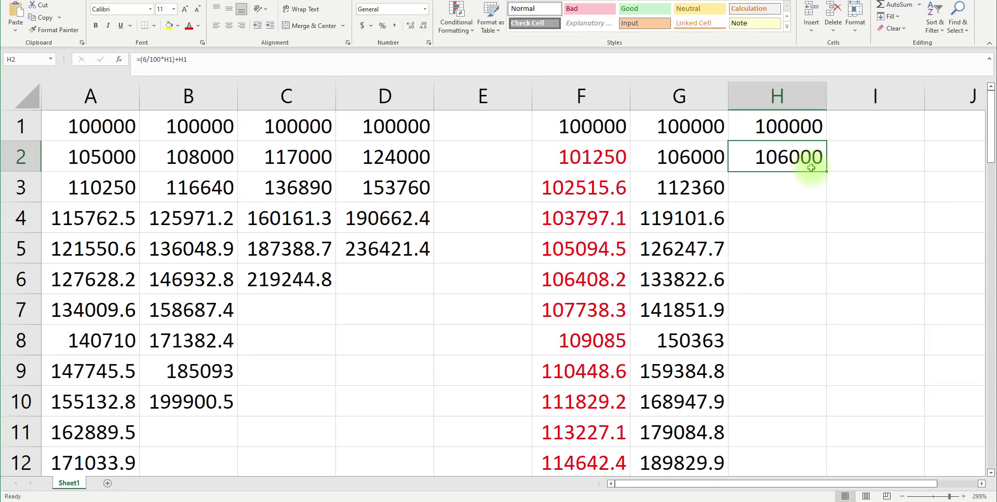
drag(826, 172, 820, 468)
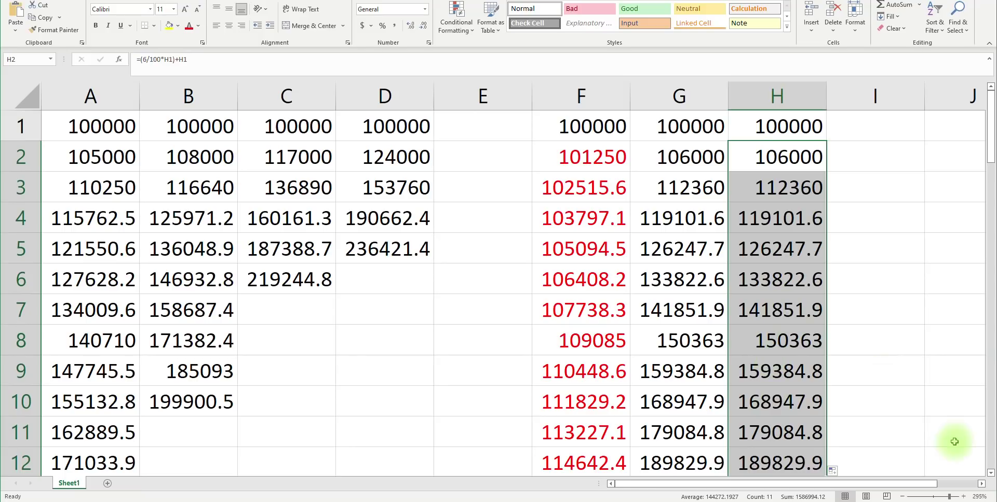
scroll(781, 369, down, 1)
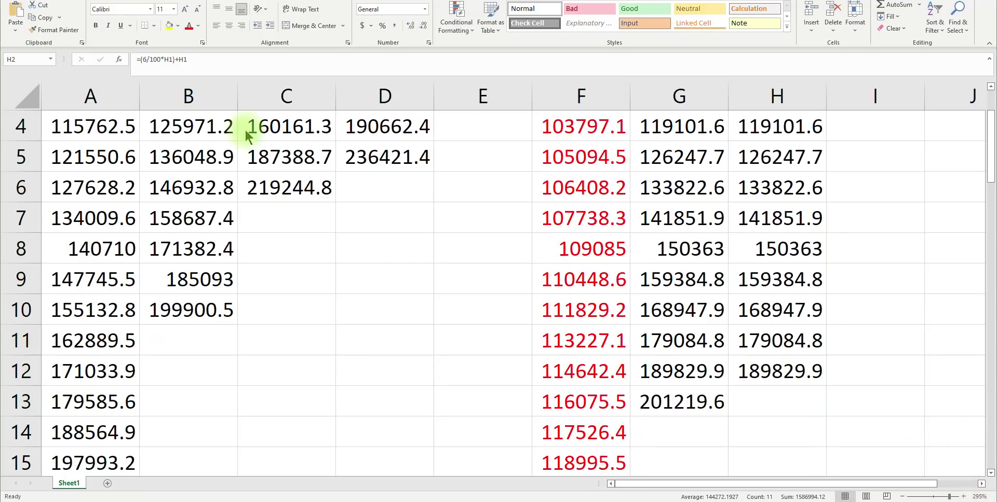
click(198, 26)
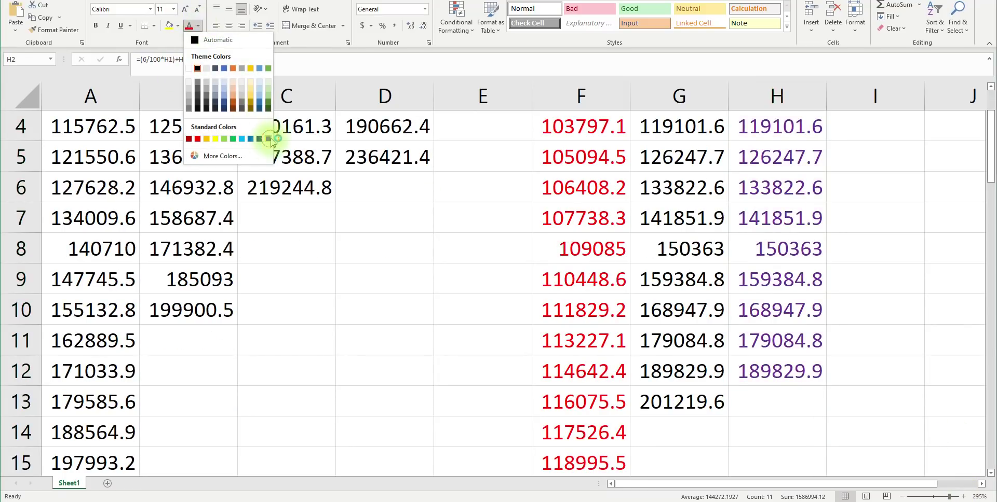
click(268, 139)
scroll(637, 98, up, 1)
click(766, 167)
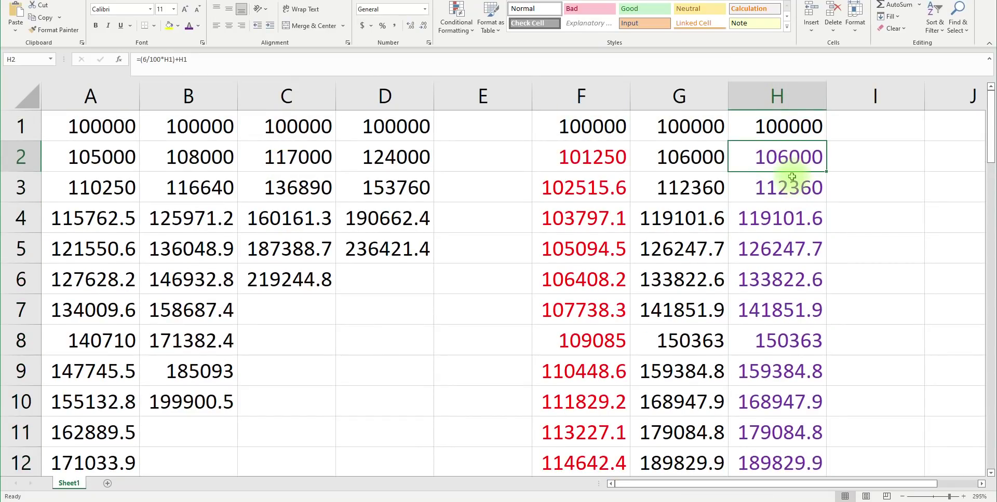
- Extend the 6% formula in column H from H12 down to H13
scroll(794, 181, down, 3)
click(805, 190)
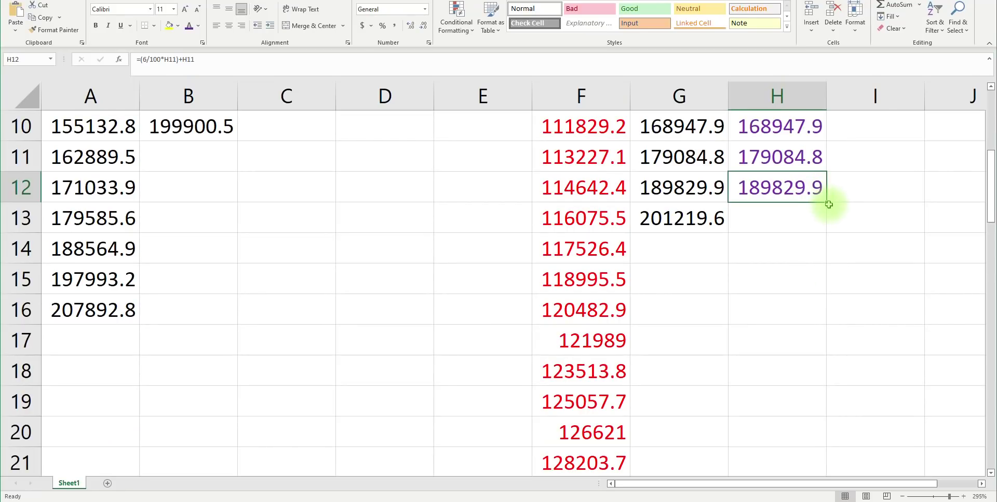
drag(826, 202, 824, 231)
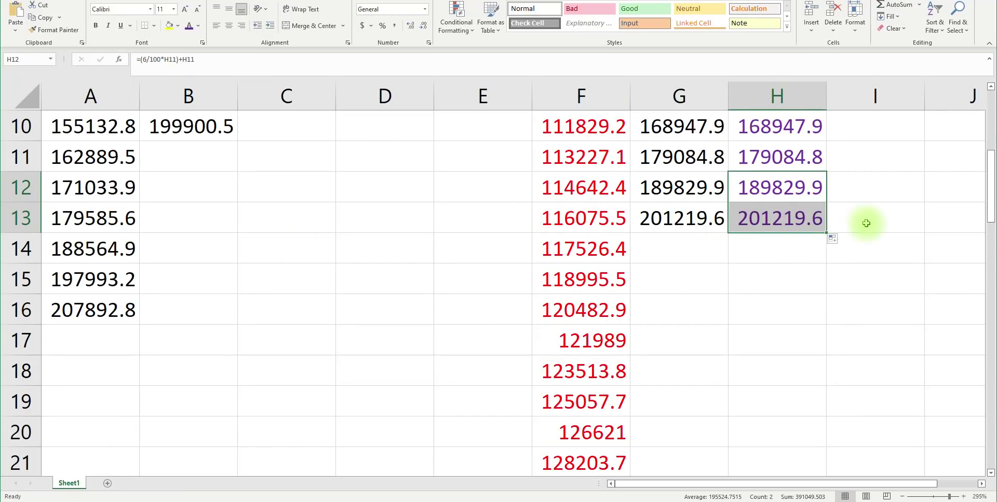
scroll(675, 170, up, 3)
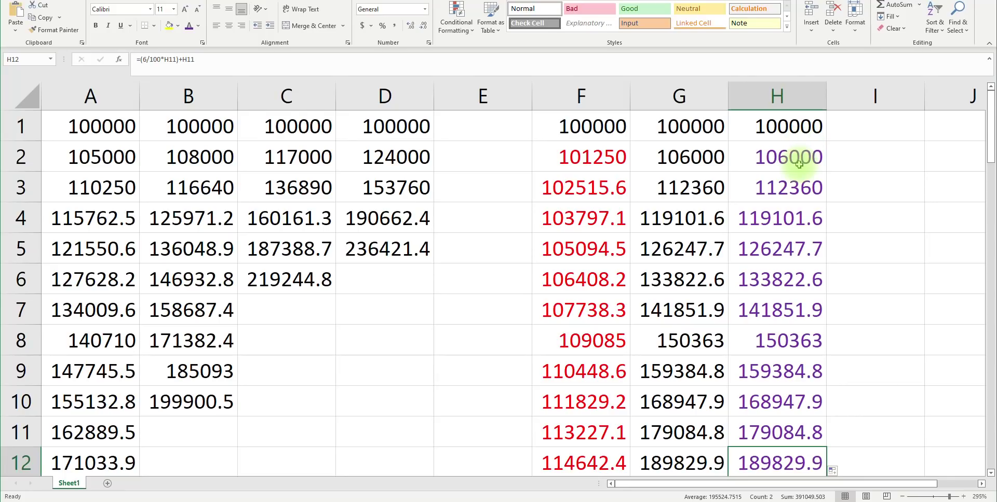
click(962, 492)
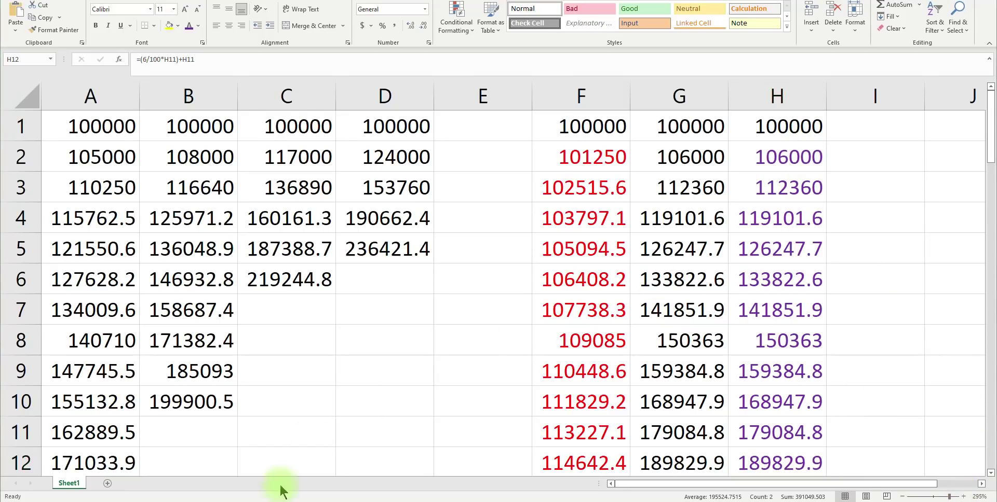
- Switch to Calculator, clear the previous entry and compute 6 ÷ 22
click(271, 501)
click(206, 284)
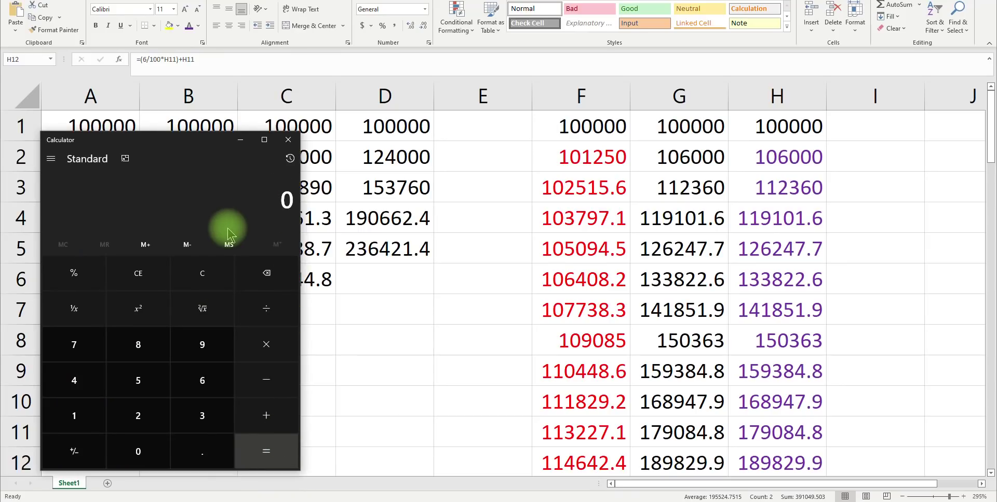
click(204, 378)
click(268, 320)
click(138, 412)
click(138, 413)
click(266, 448)
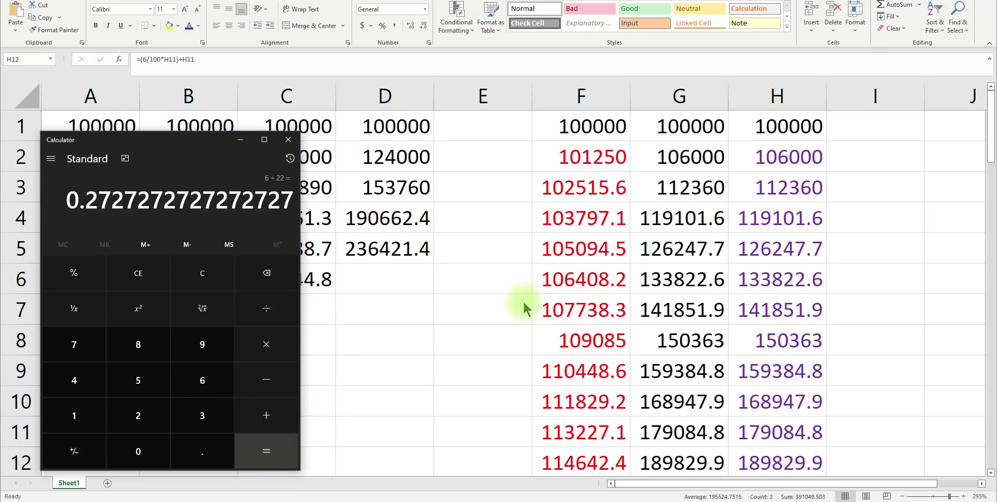
click(963, 500)
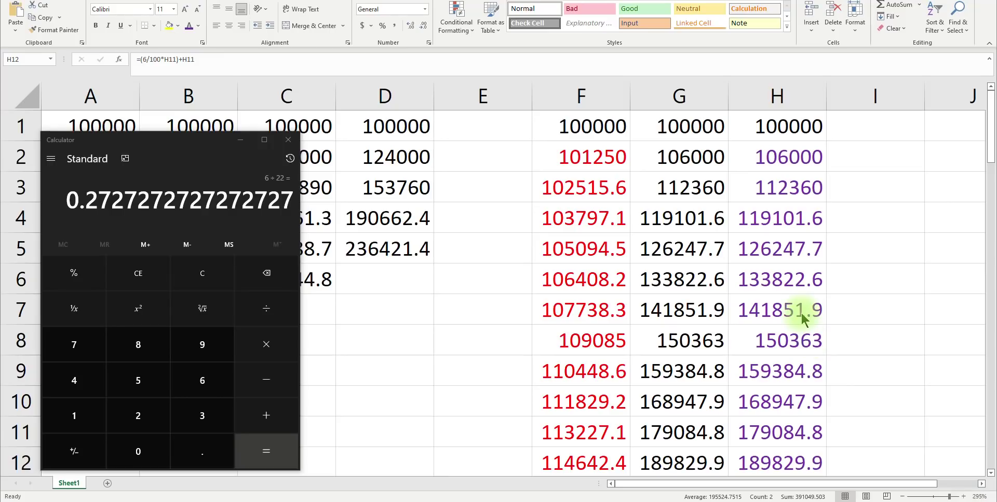
- Insert a reference to I2 at the start of the H12 formula so it reads =I2=(6/100*H11)+H11
double_click(865, 128)
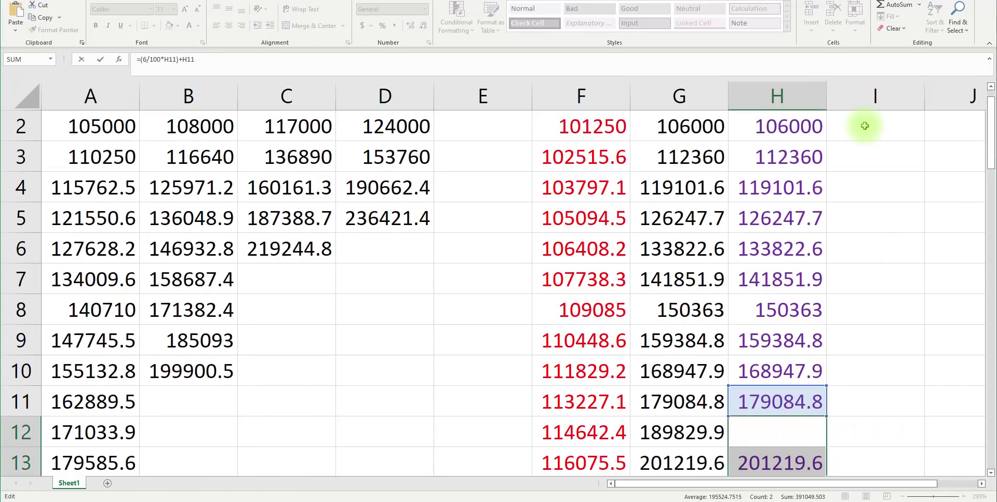
click(865, 126)
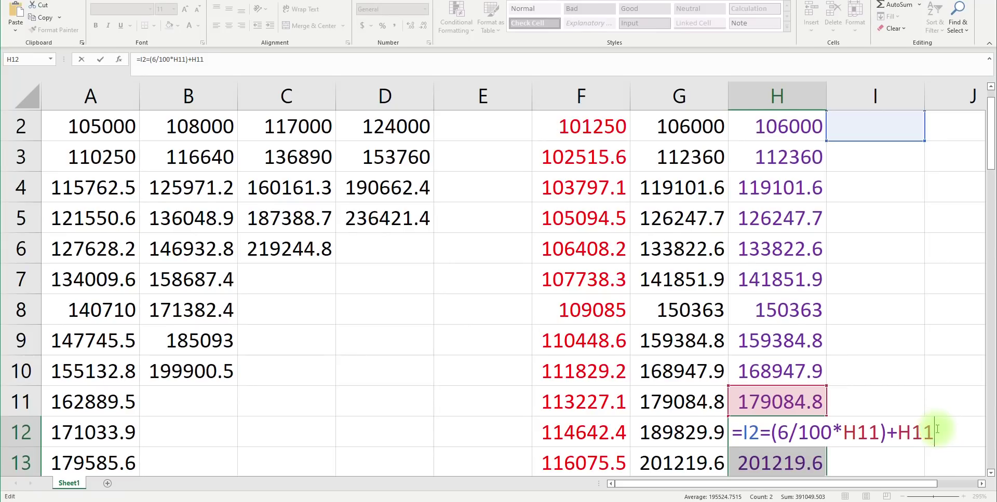
key(Return)
scroll(870, 171, up, 1)
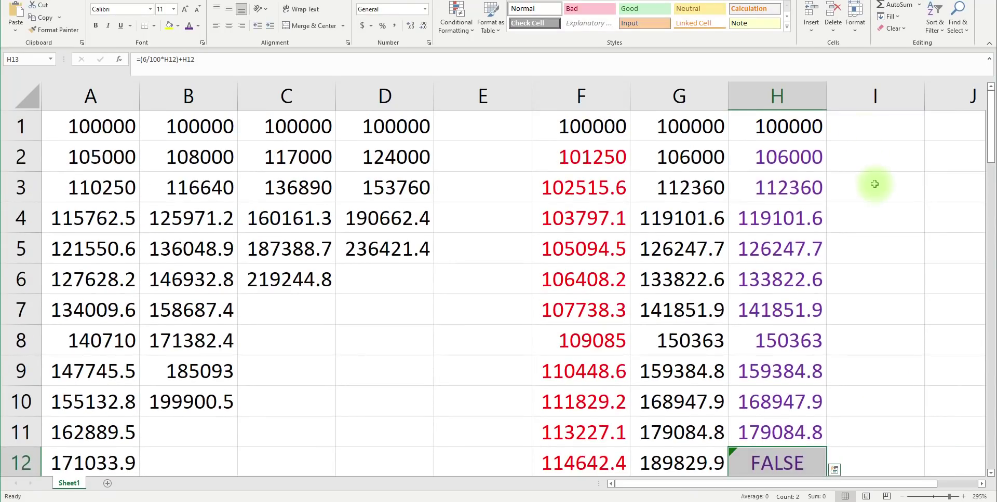
- Enter 100000 in cell I1 as the starting amount of a fourth comparison column
double_click(869, 130)
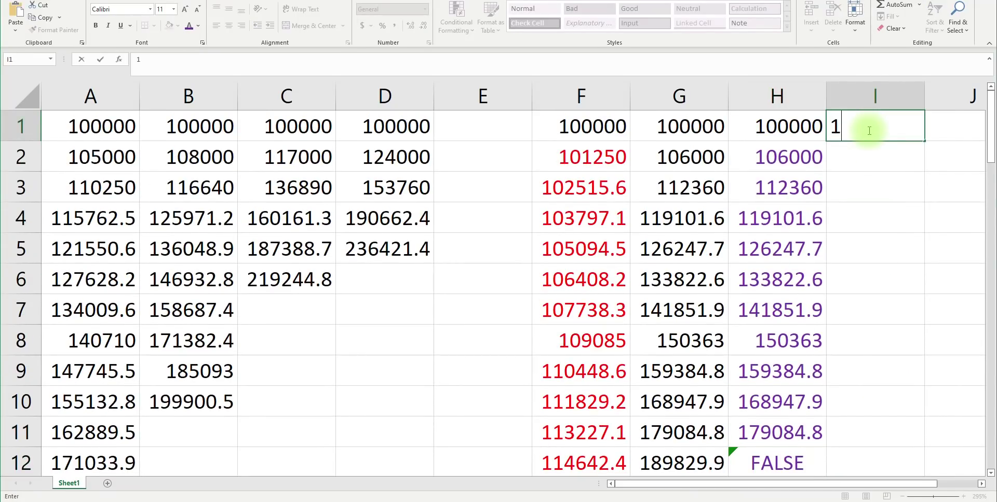
text(100000)
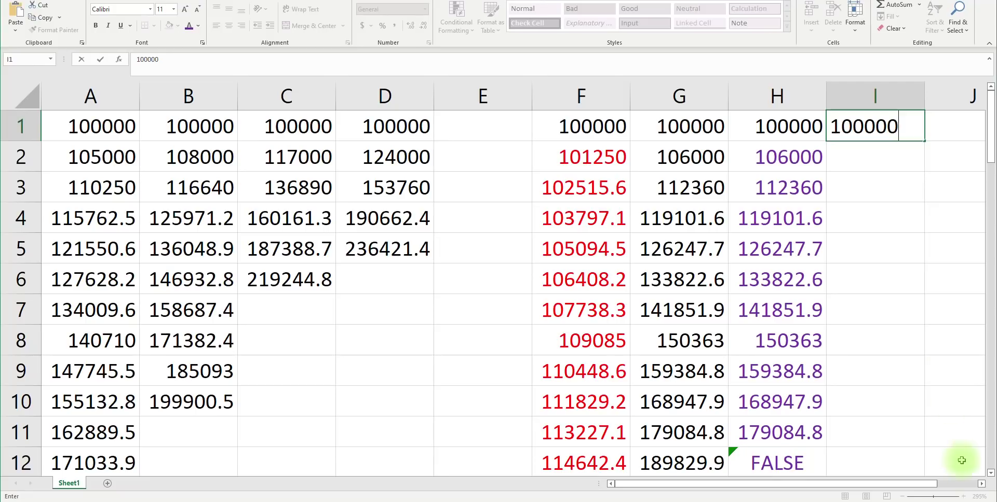
click(965, 493)
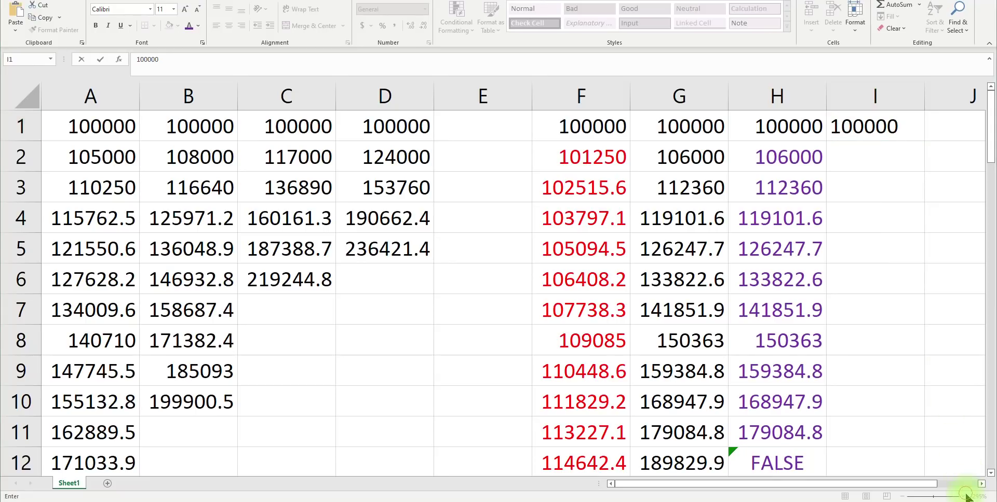
- Put the formula =(6/100*G1)+G1 in cell I2 and replace its rate of 6 with .27
click(885, 162)
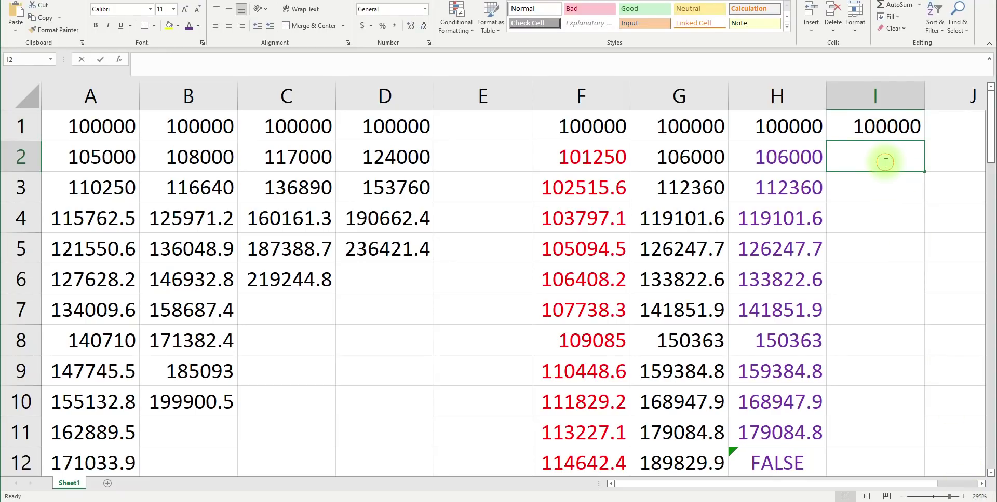
double_click(886, 162)
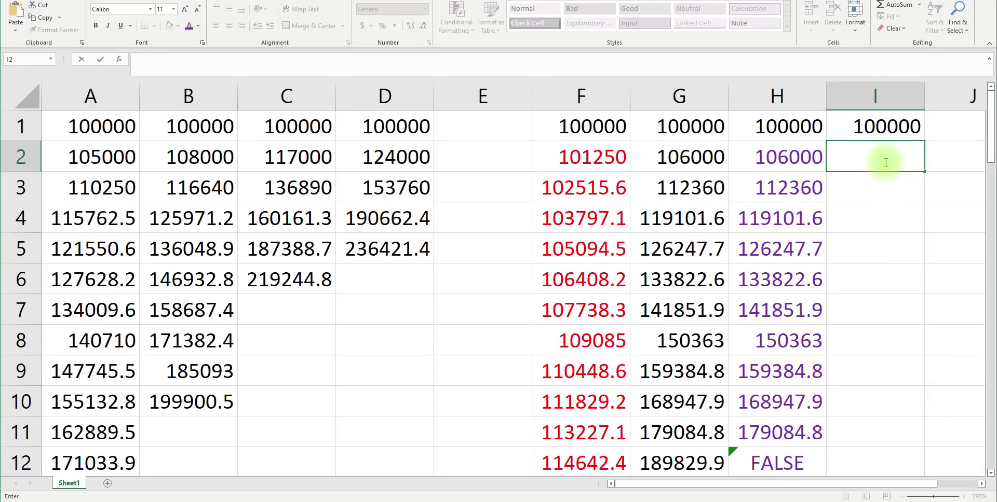
text(=(6/100*G1)+G1)
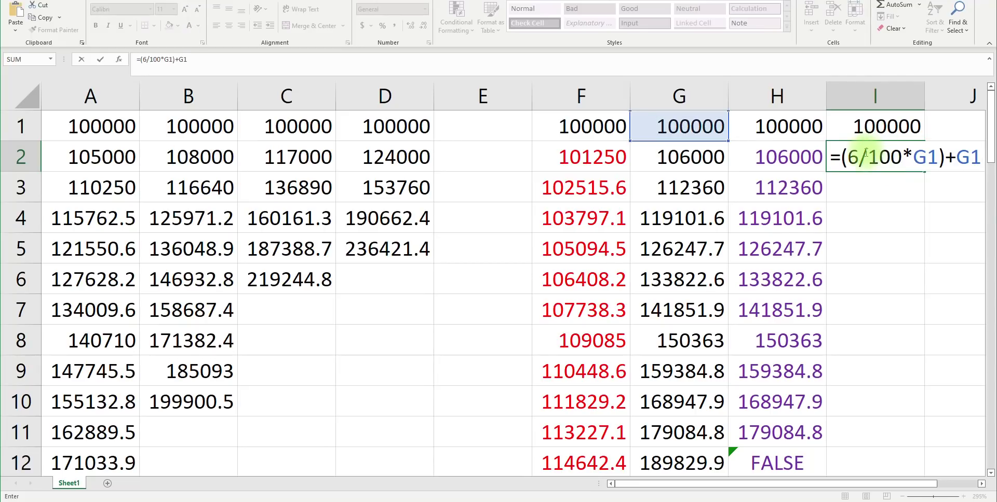
drag(861, 156, 850, 157)
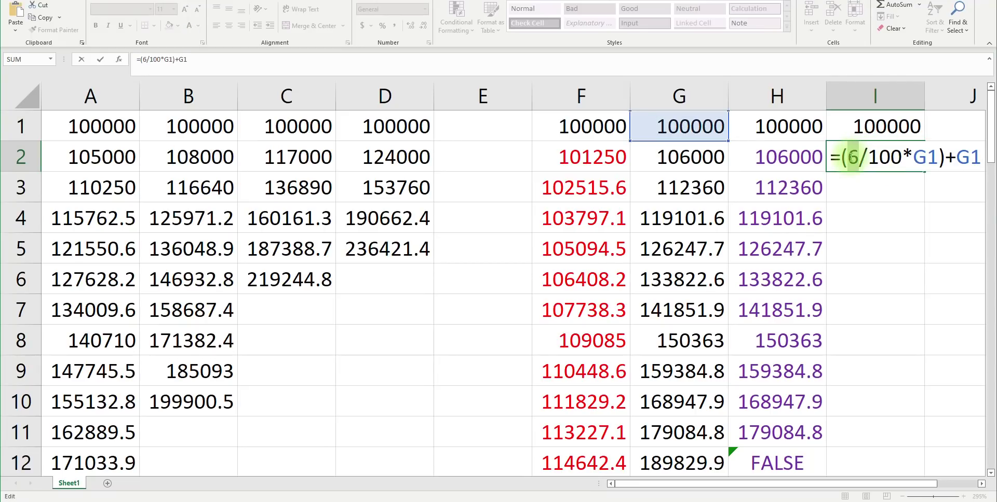
text(.2)
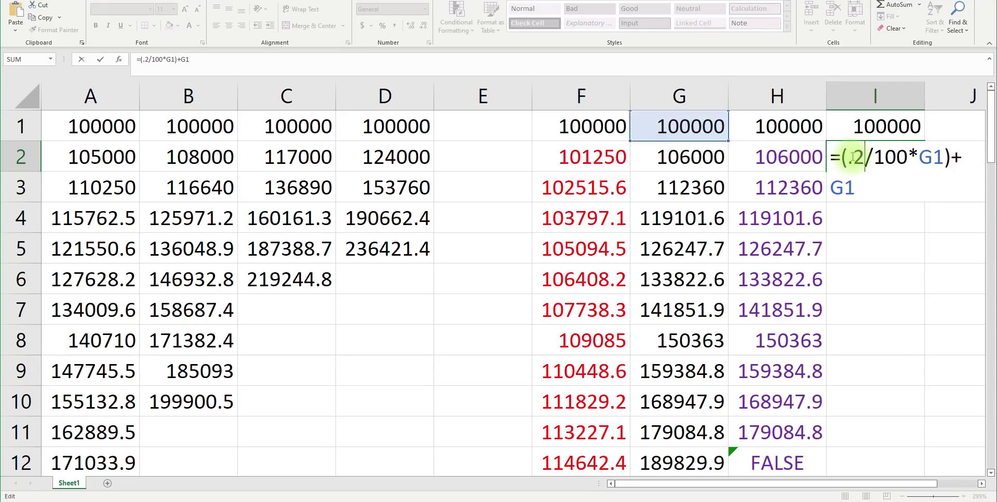
text(7)
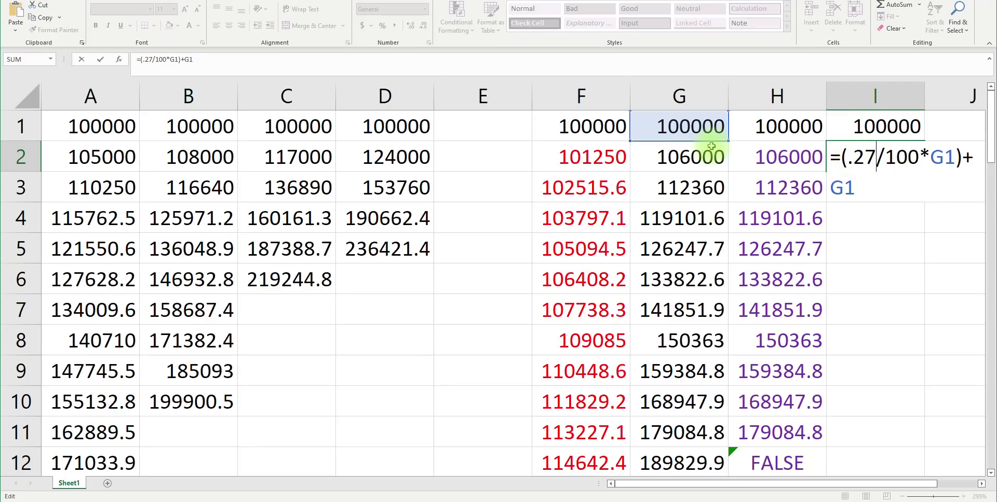
- Replace both G1 references in the I2 formula with I1 so it reads =(0.27/100*I1)+I1
double_click(942, 156)
click(903, 96)
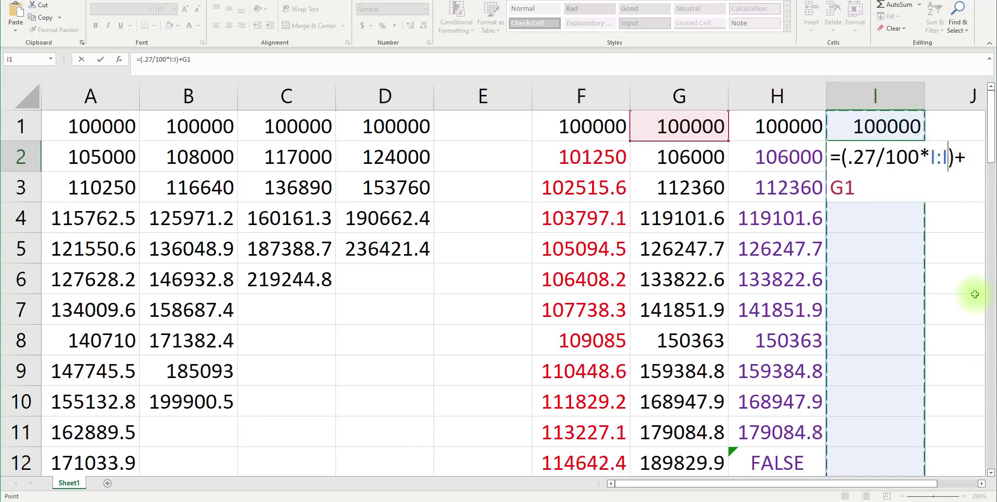
key(Return)
scroll(884, 449, down, 1)
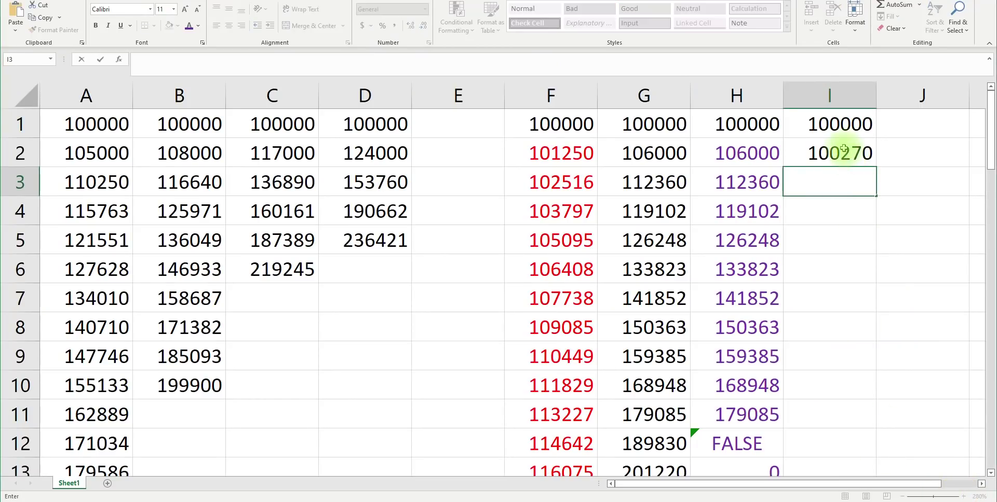
double_click(848, 154)
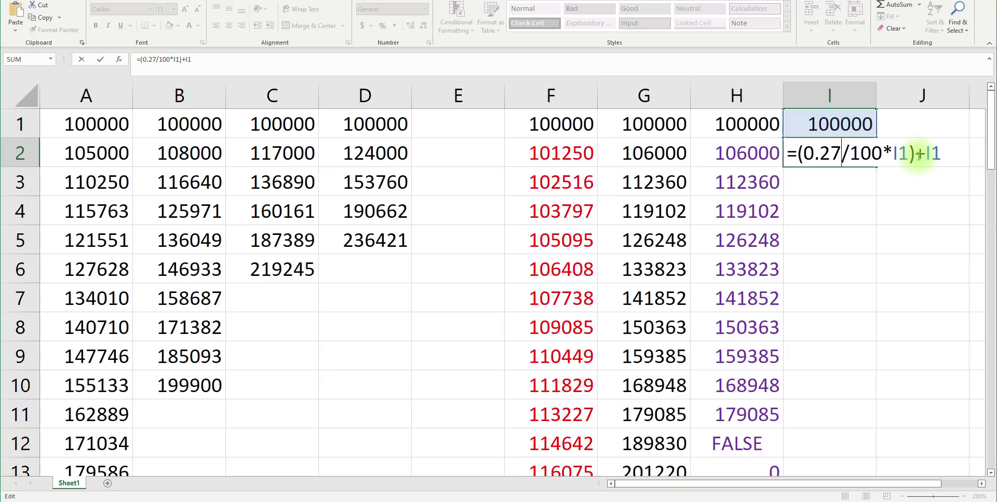
key(Return)
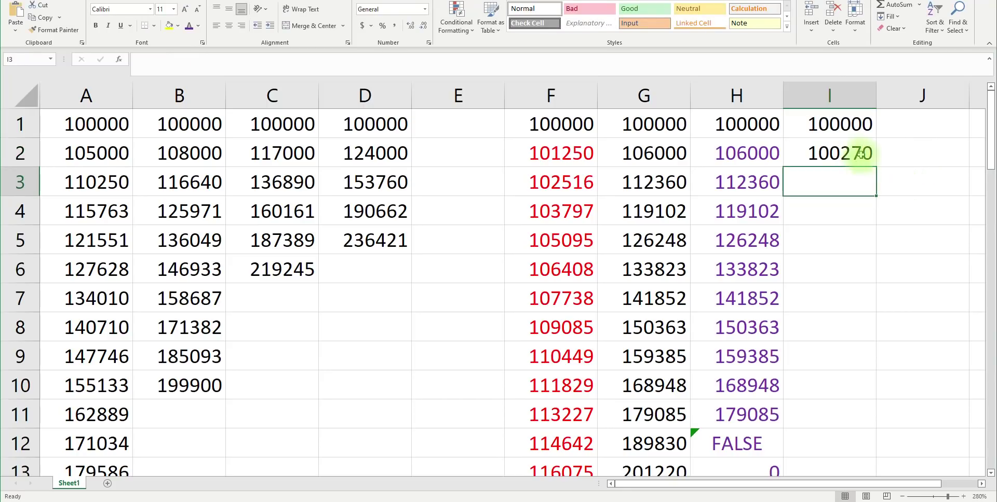
click(860, 153)
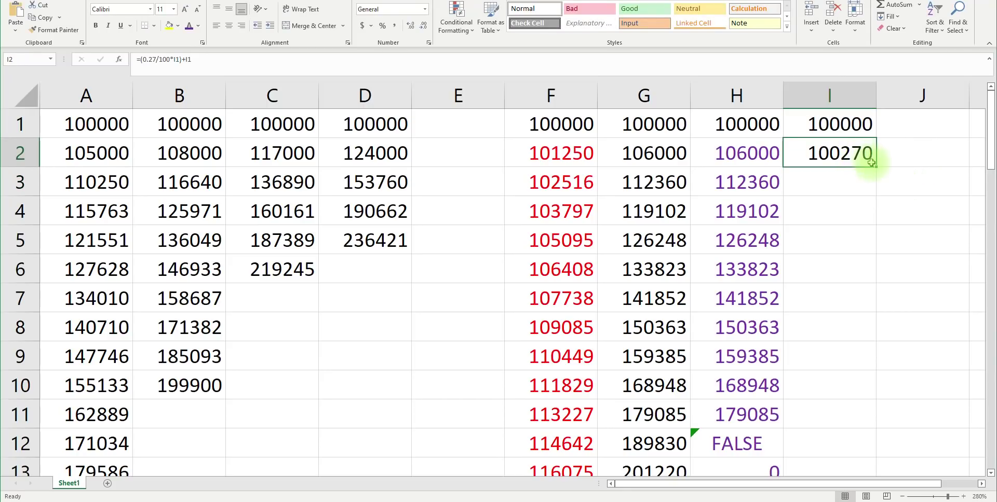
- Switch to Calculator, clear the previous entry and compute 22 × 12
click(267, 499)
click(201, 274)
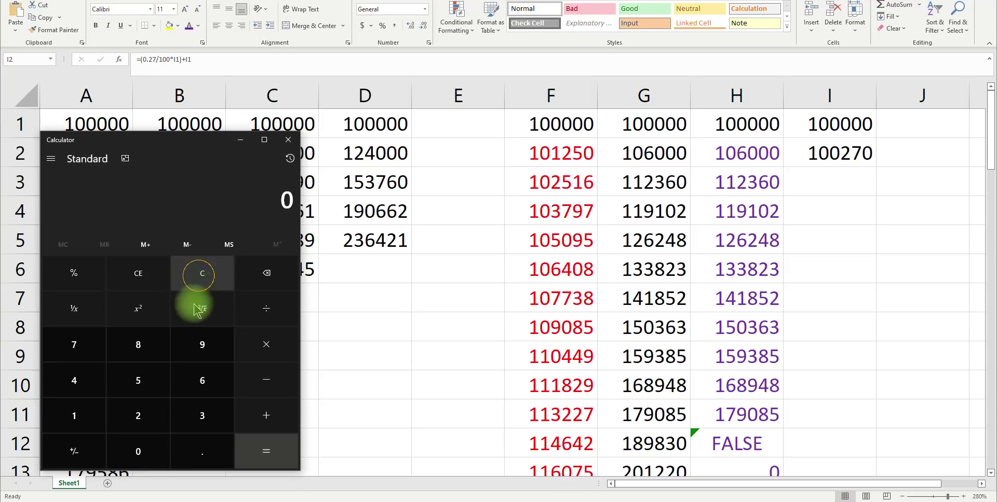
double_click(138, 416)
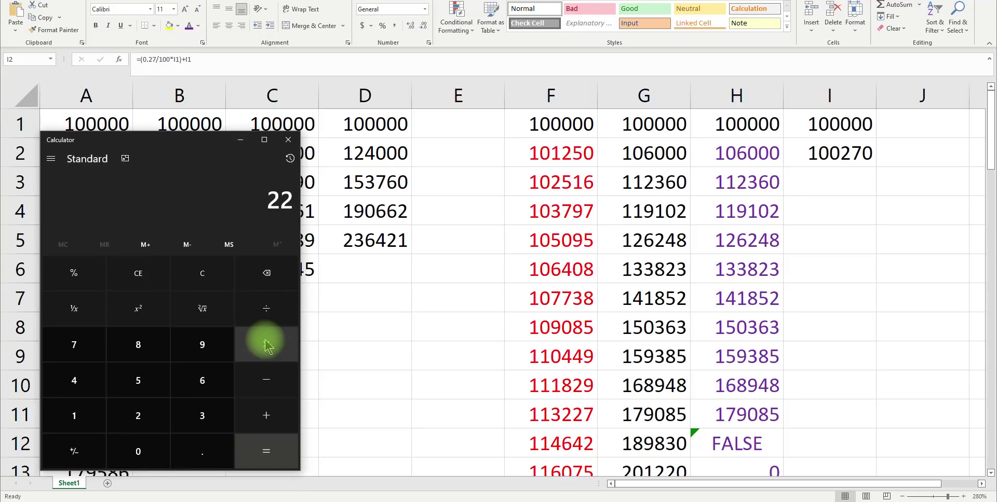
click(266, 345)
click(76, 413)
click(138, 414)
click(265, 459)
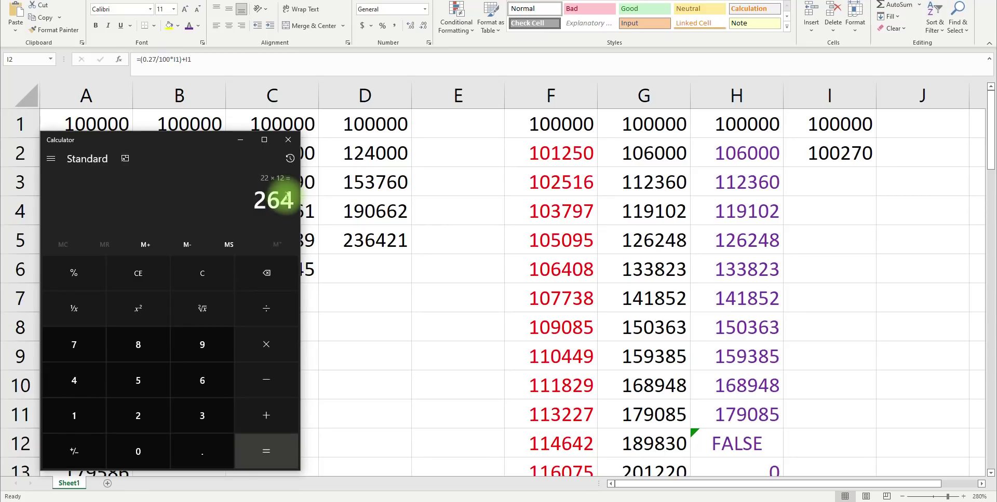
- Fill the I2 formula down column I to row 250
click(865, 161)
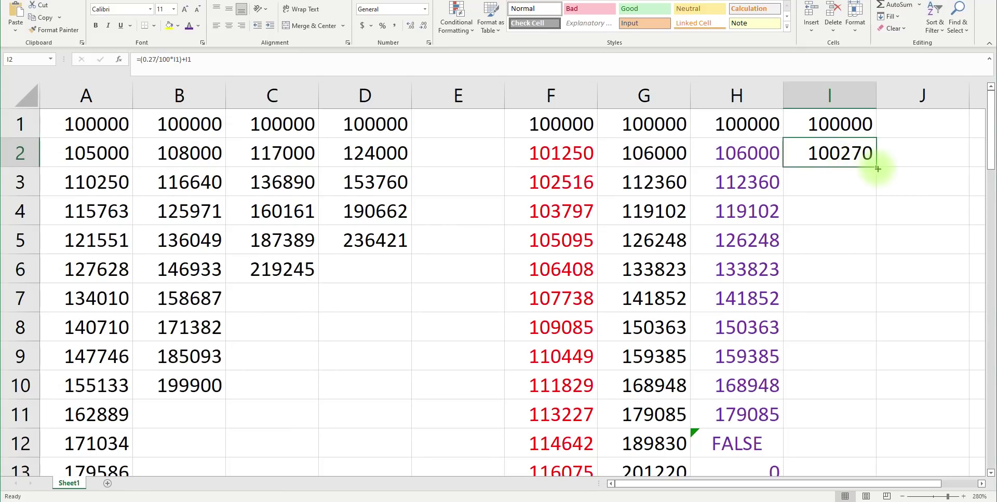
drag(875, 169, 874, 393)
mouse_move(866, 497)
mouse_down()
mouse_move(874, 496)
mouse_move(875, 225)
mouse_up()
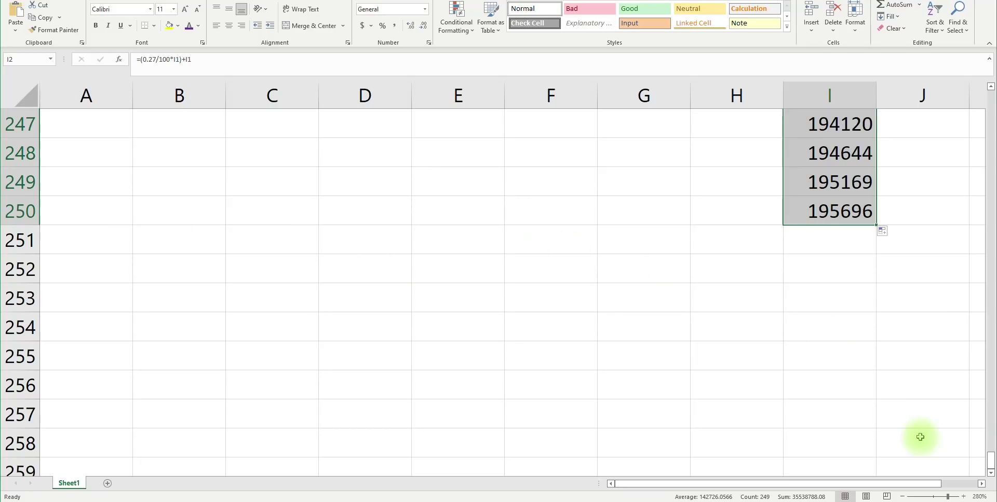
click(962, 493)
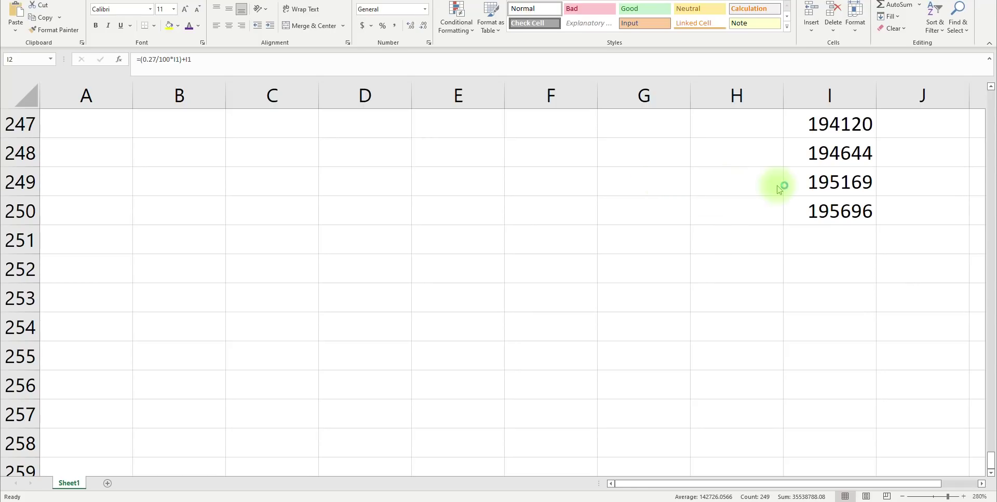
- Extend the filled 0.27% formula in column I from row 250 down to row 264
drag(874, 223, 870, 478)
drag(868, 433, 870, 403)
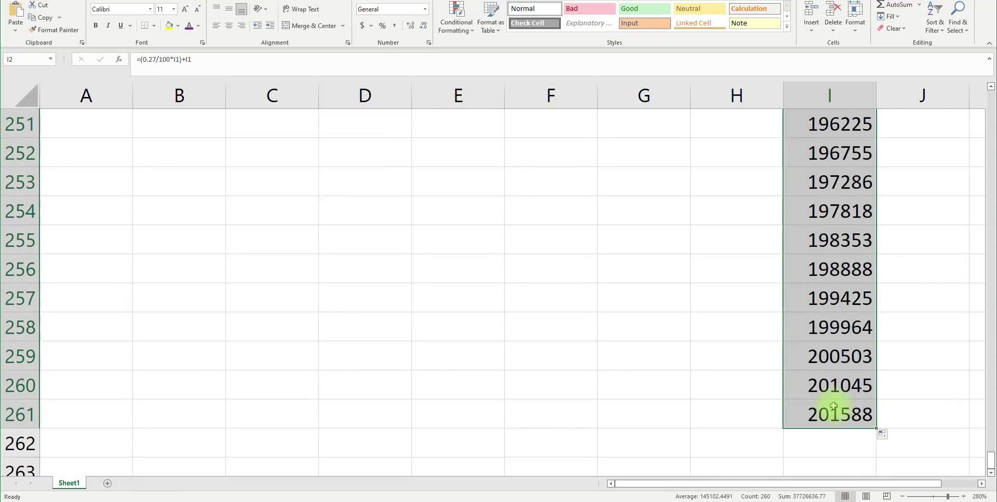
scroll(824, 350, down, 2)
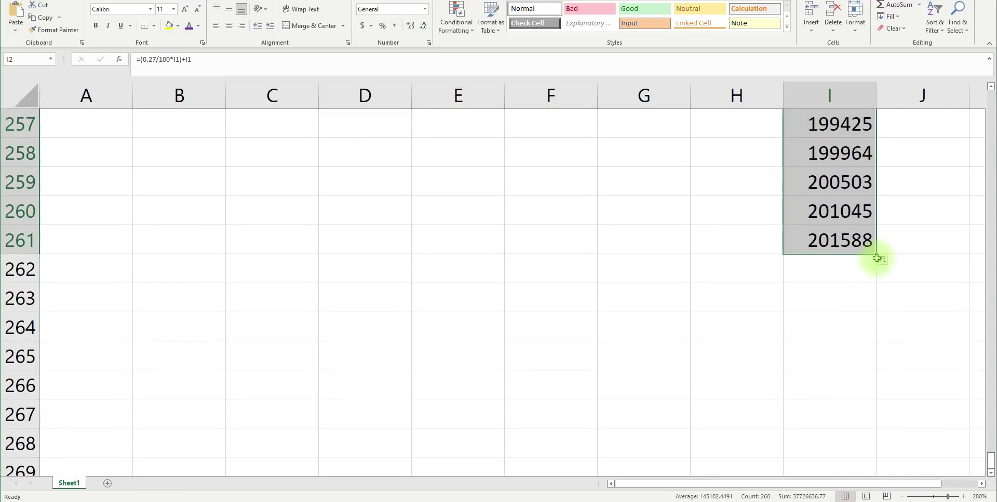
drag(877, 258, 862, 332)
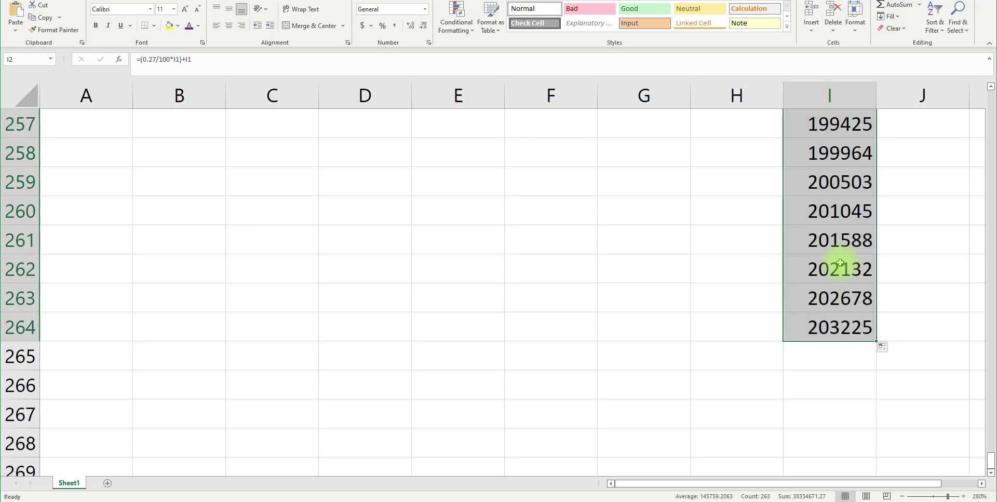
scroll(840, 264, up, 19)
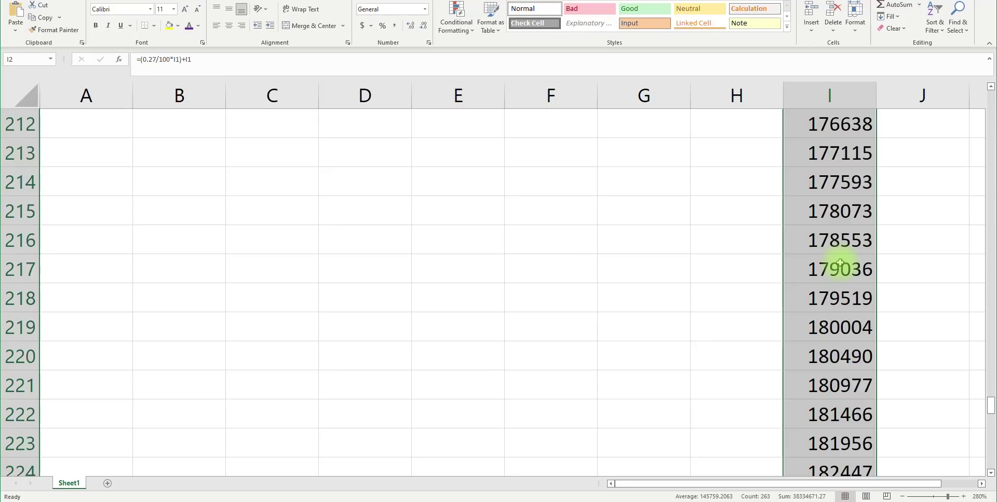
drag(991, 385, 945, 141)
scroll(854, 155, up, 3)
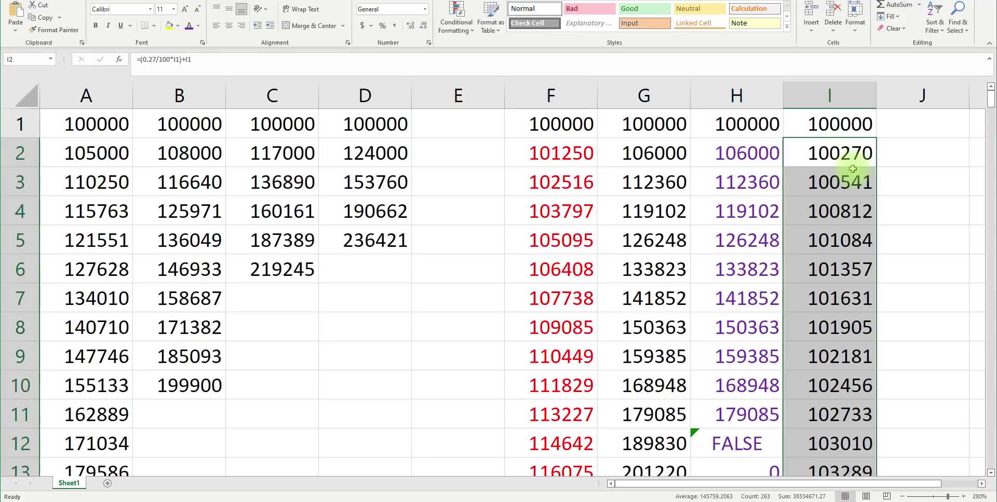
- Enter 100000 as the starting amount in cell J1
click(854, 154)
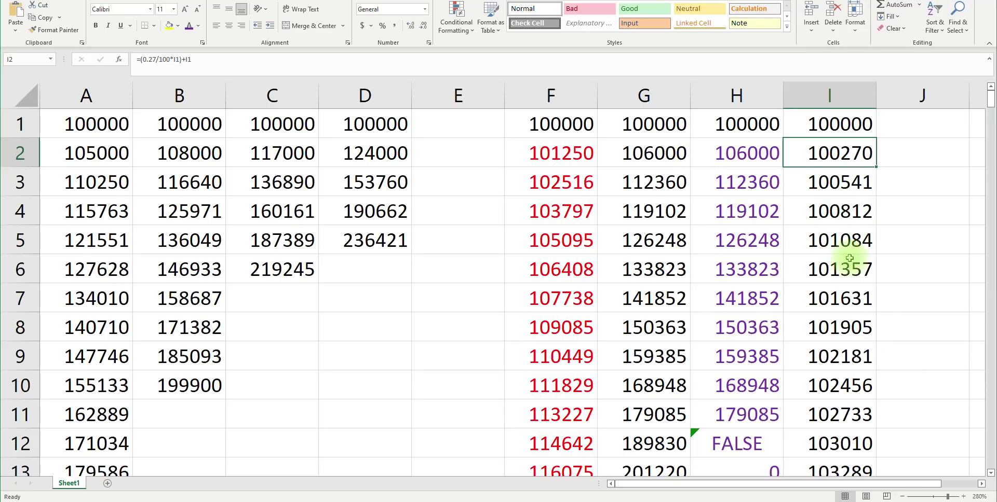
scroll(850, 259, down, 5)
scroll(849, 258, down, 13)
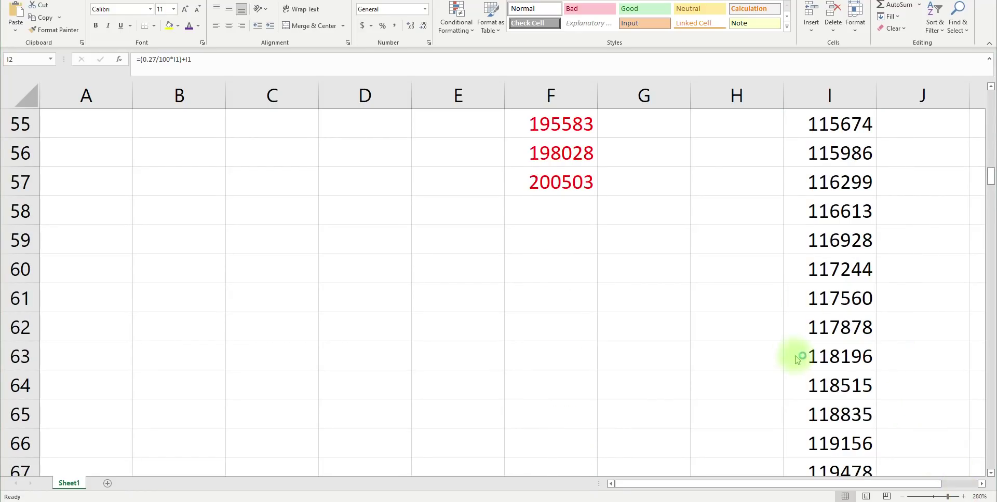
scroll(810, 288, up, 4)
scroll(810, 288, up, 14)
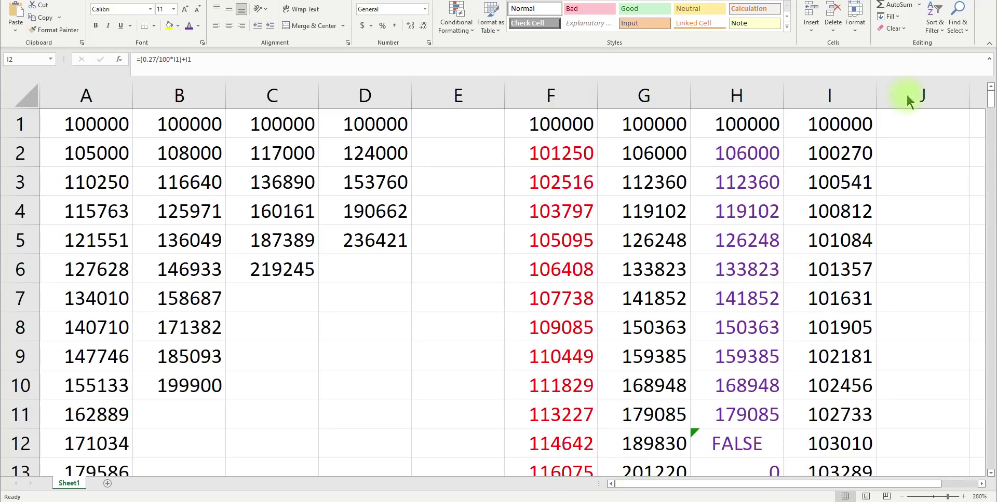
double_click(919, 124)
text(100000)
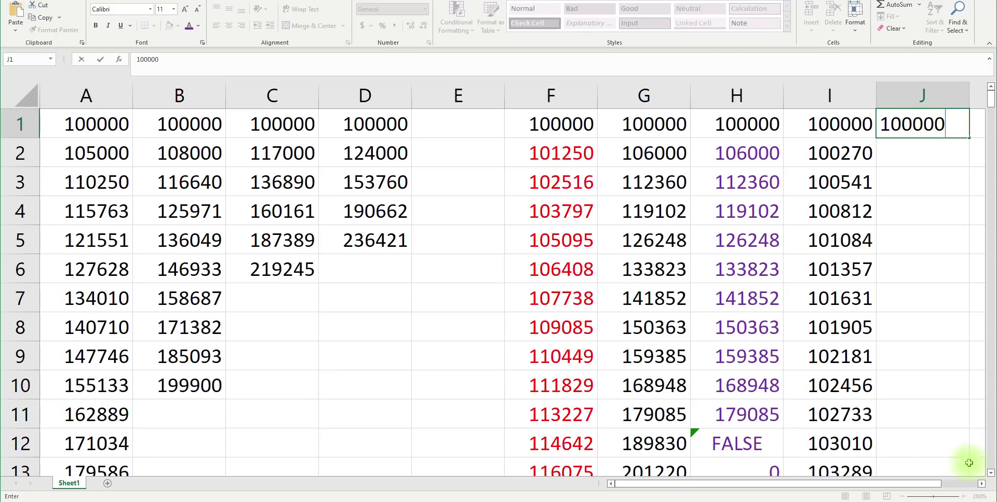
click(964, 499)
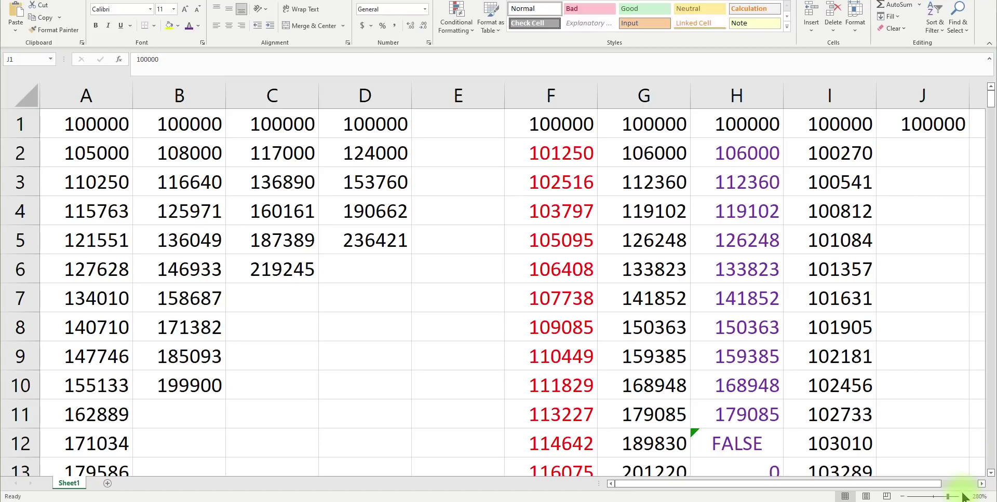
- Enter the 6% growth formula =(6/100*G1)+G1 in cell J2
double_click(914, 154)
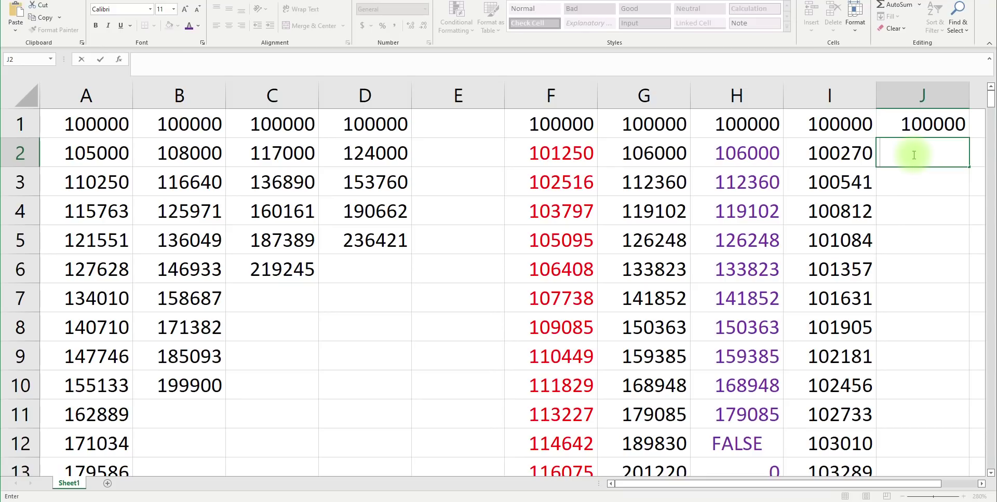
text(=(6/100*G1)+G1)
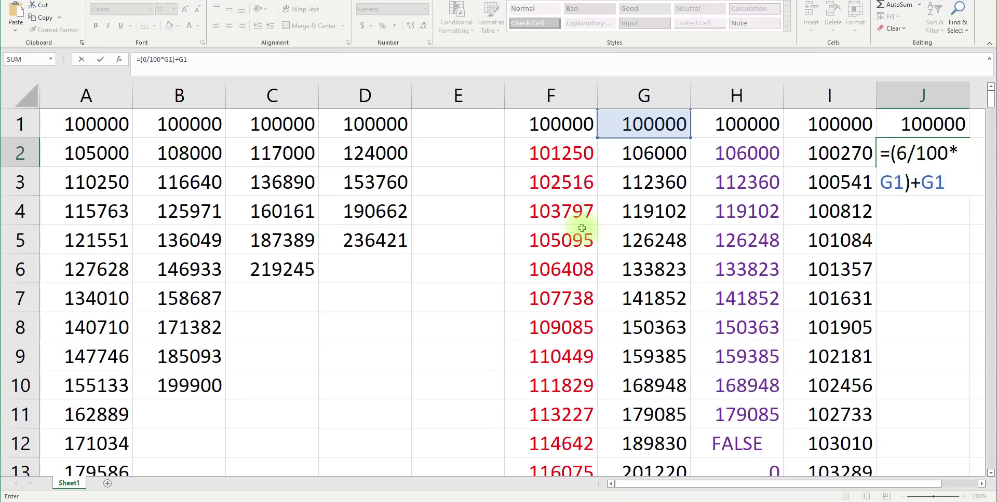
click(346, 323)
scroll(346, 323, down, 3)
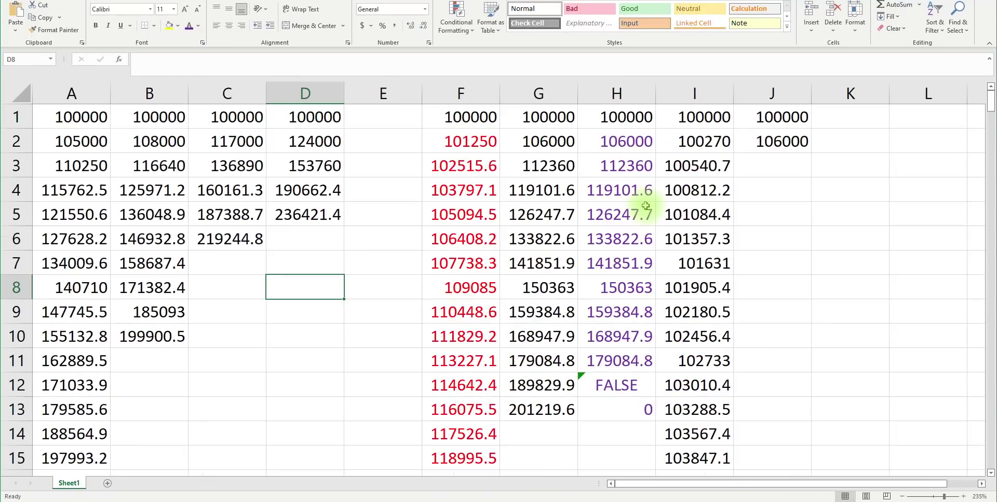
- Replace both G1 references in the J2 formula with J1 so it reads =(6/100*J1)+J1
double_click(800, 142)
double_click(803, 142)
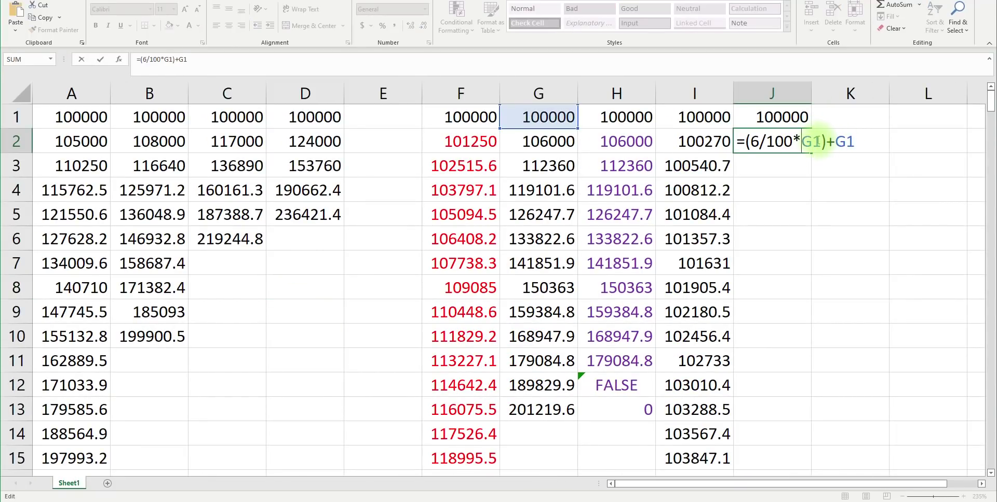
click(773, 93)
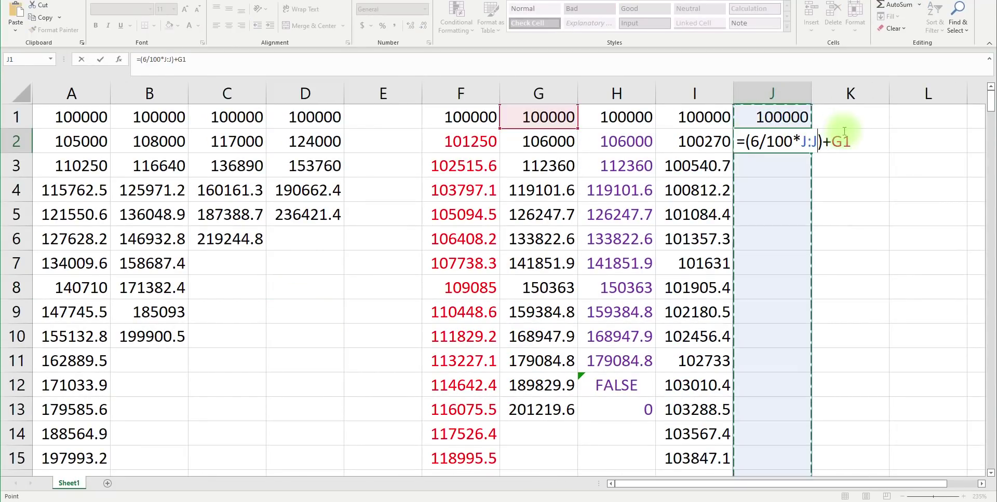
double_click(852, 139)
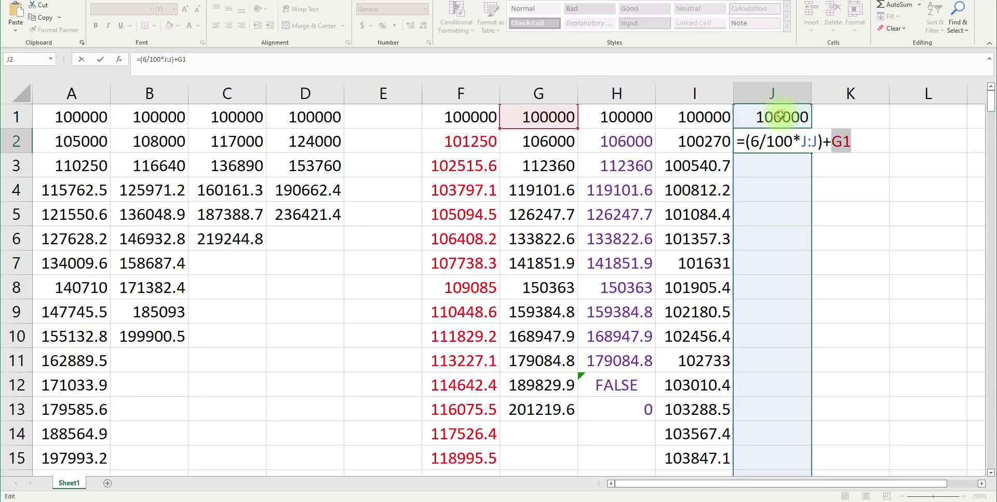
click(778, 116)
double_click(816, 141)
click(779, 117)
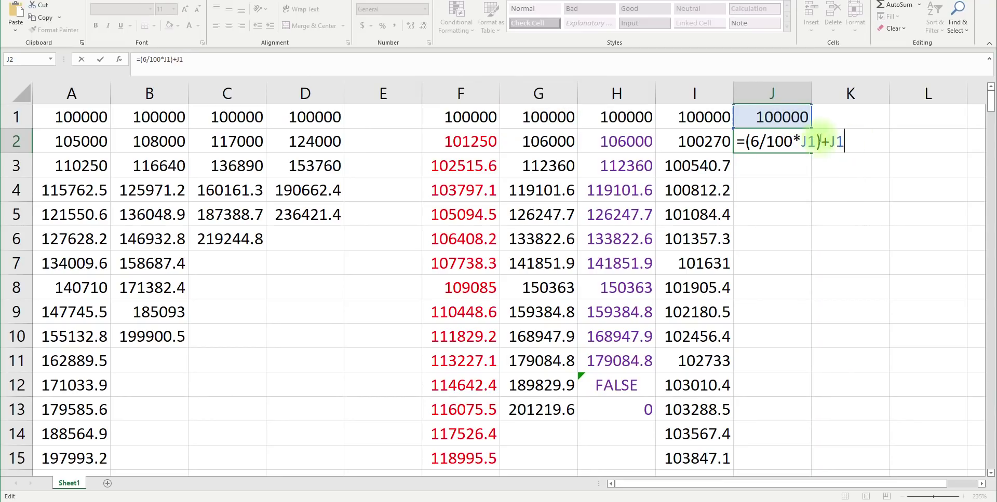
- Set the rate in the J2 formula to 24 so it reads =(24/100*J1)+J1
double_click(754, 141)
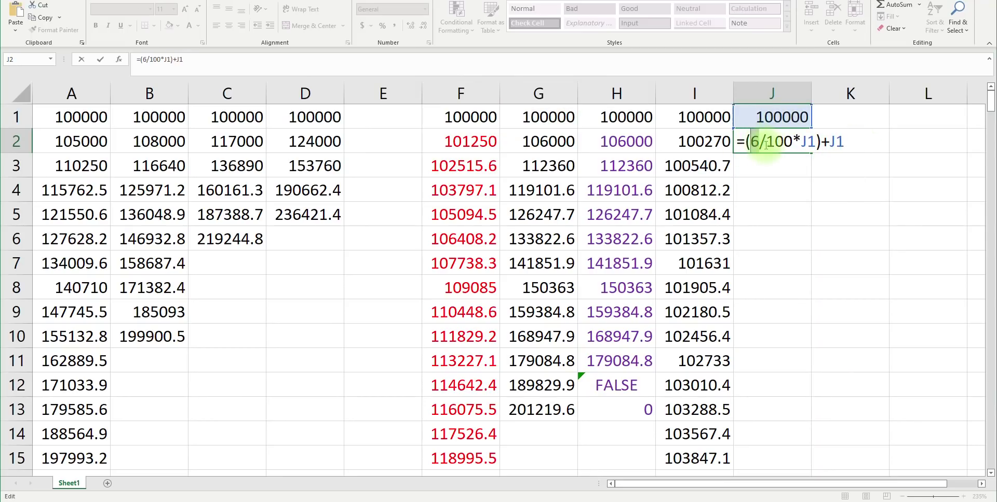
text(24)
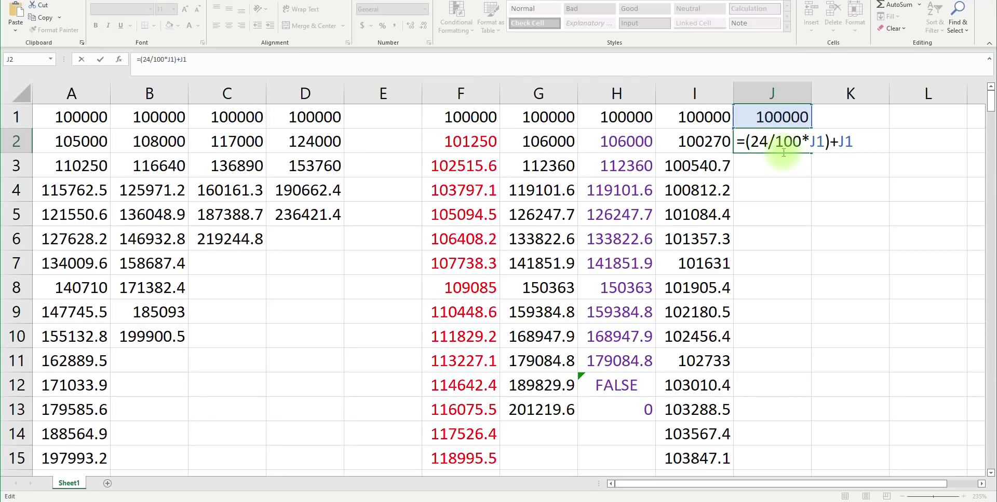
click(964, 501)
click(865, 137)
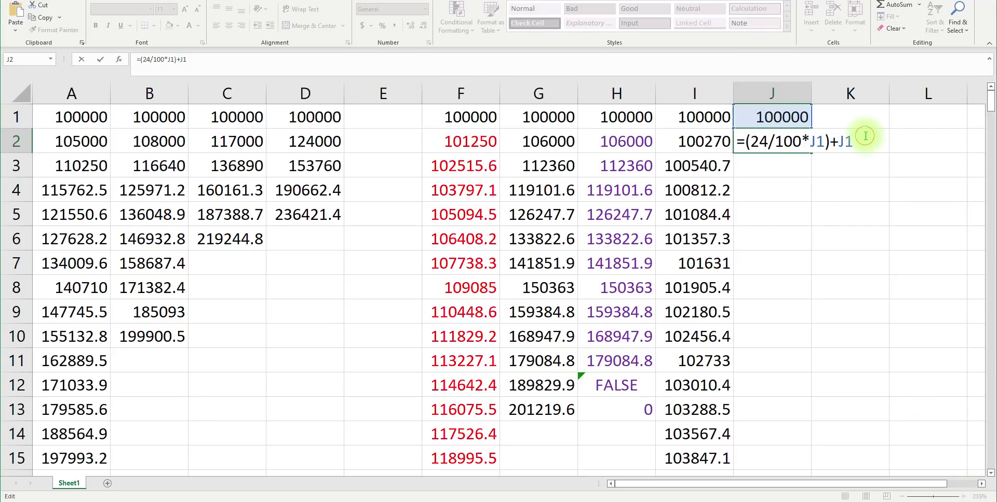
key(Return)
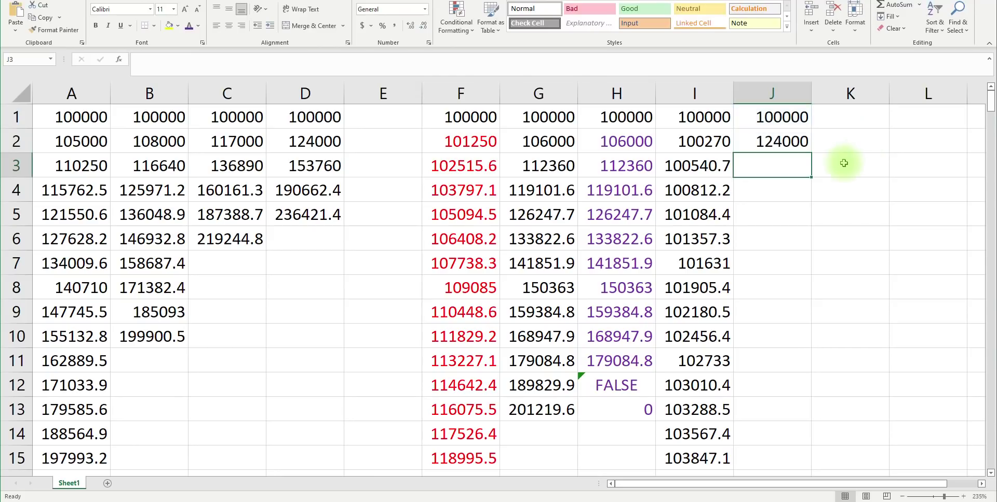
- Fill the J2 formula down column J to row 15
click(794, 143)
drag(811, 153, 818, 466)
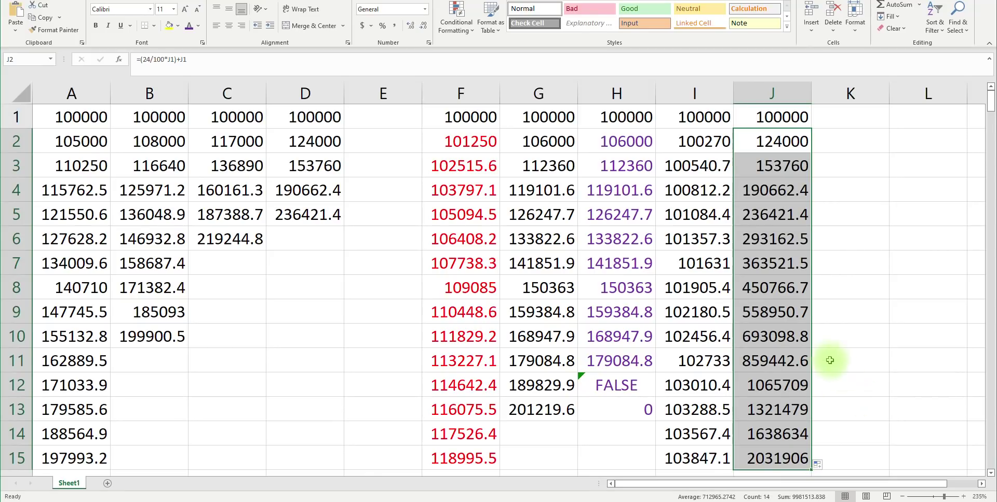
click(963, 497)
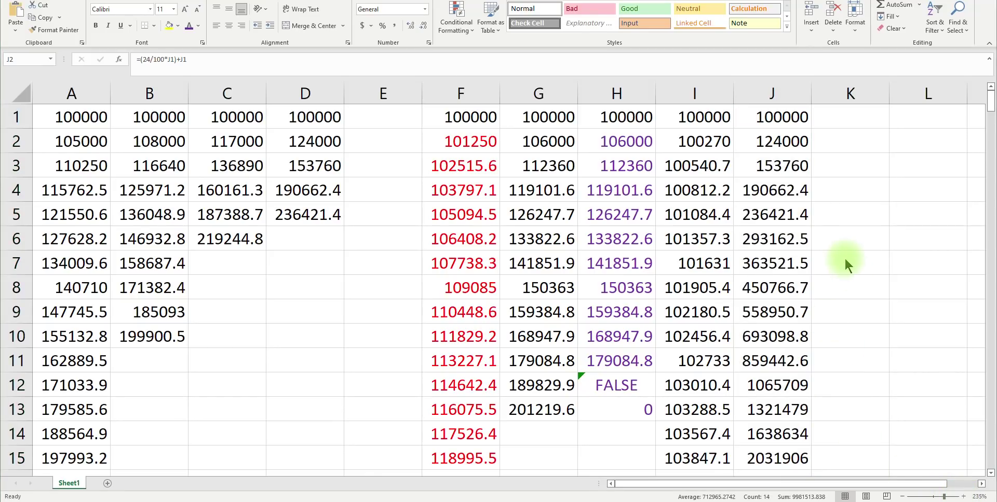
ctrl+scroll(734, 235, up, 3)
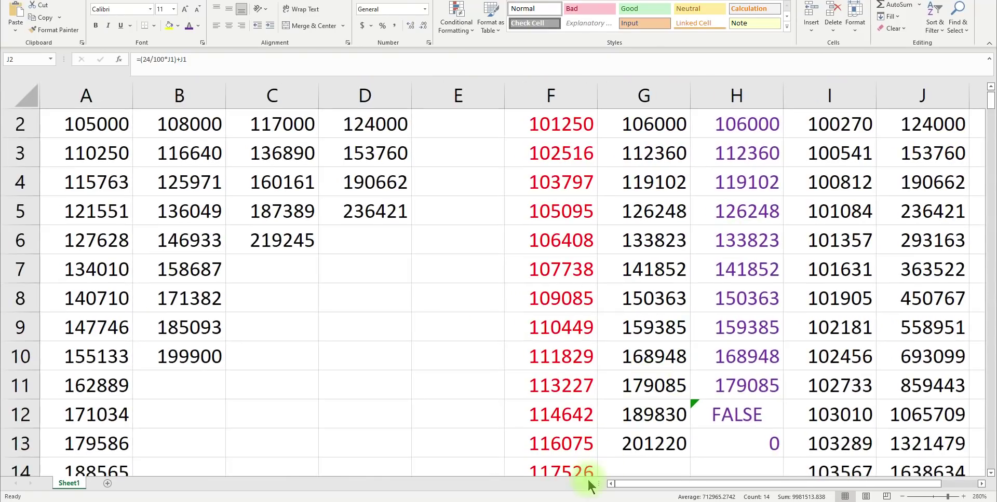
click(644, 482)
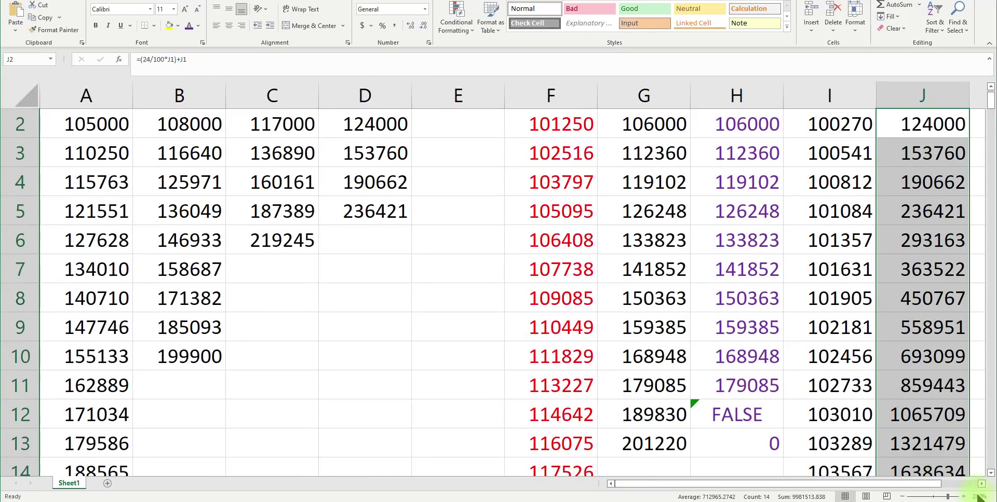
ctrl+scroll(974, 496, down, 2)
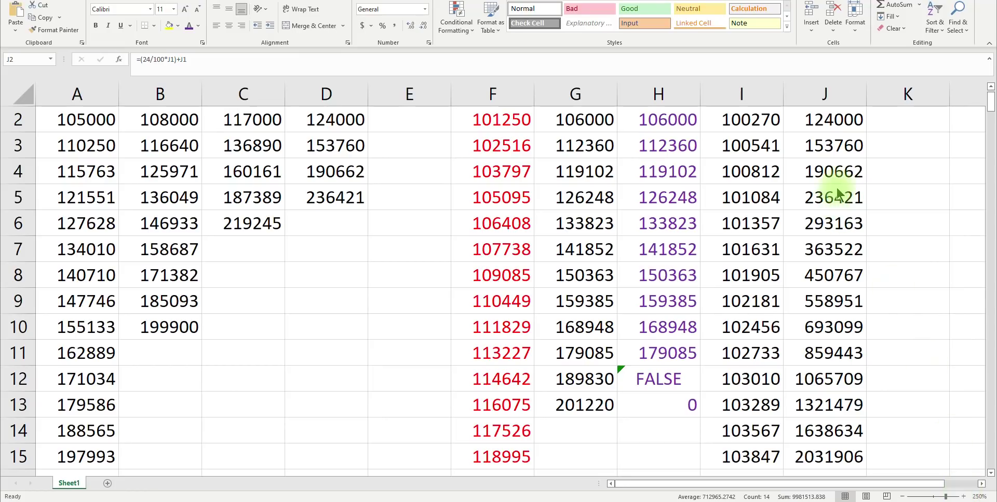
- Extend the 24% formula in column J from row 15 down to row 20
click(836, 172)
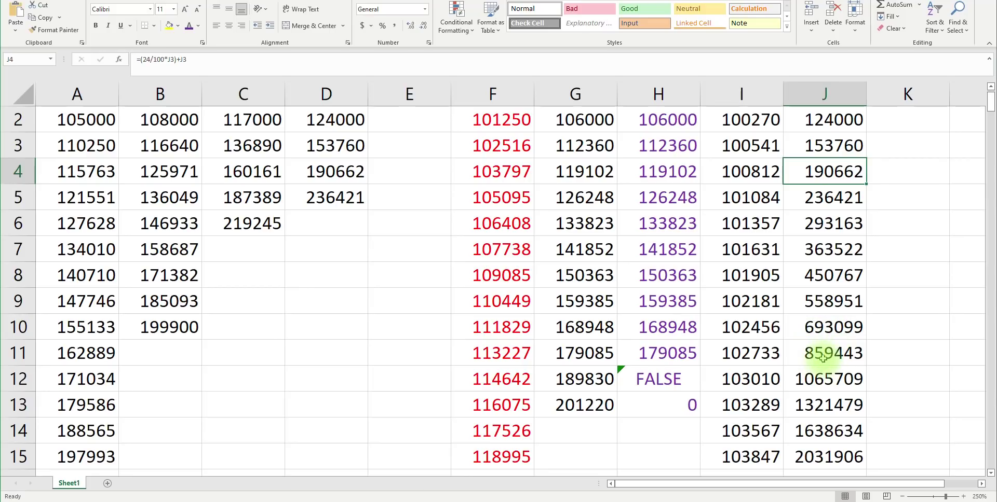
scroll(833, 351, down, 2)
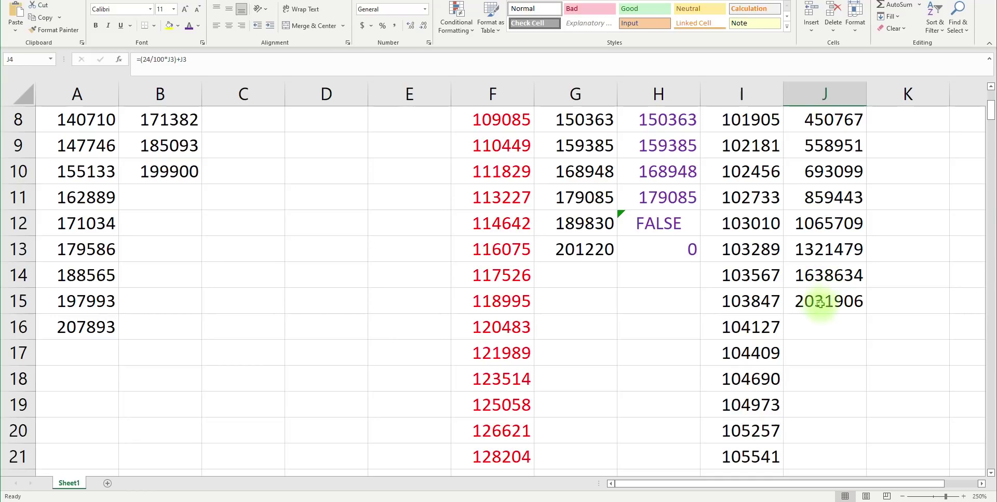
click(820, 304)
drag(869, 309, 876, 446)
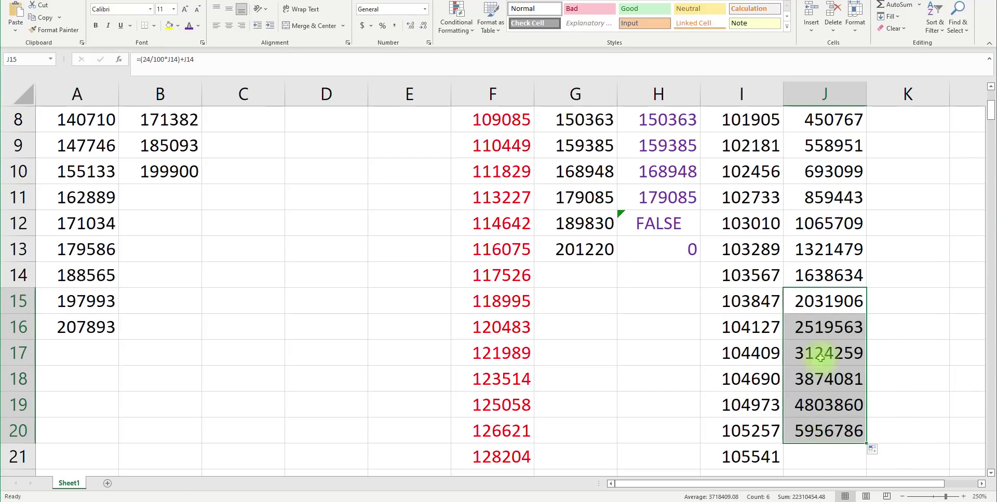
click(962, 501)
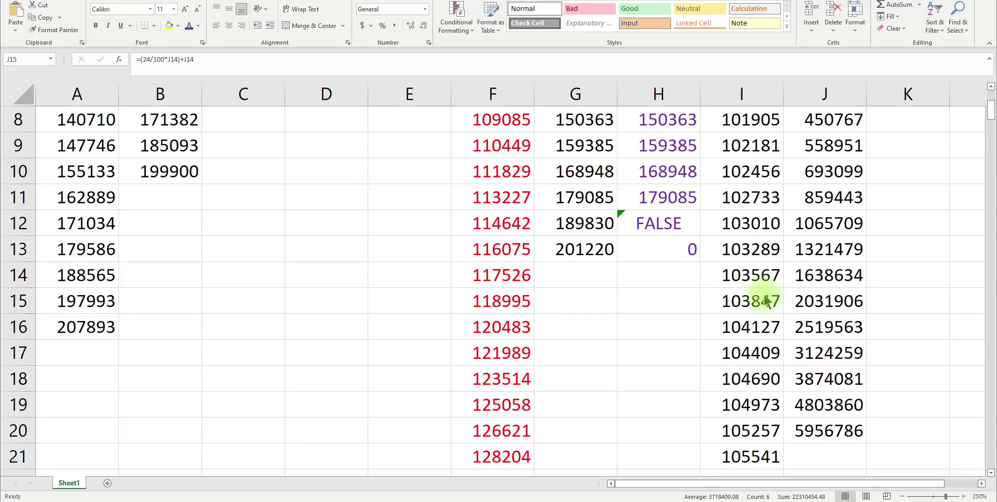
- Compare how the amounts grow down the rows in the 0.27% column and the 24% column
scroll(762, 296, up, 2)
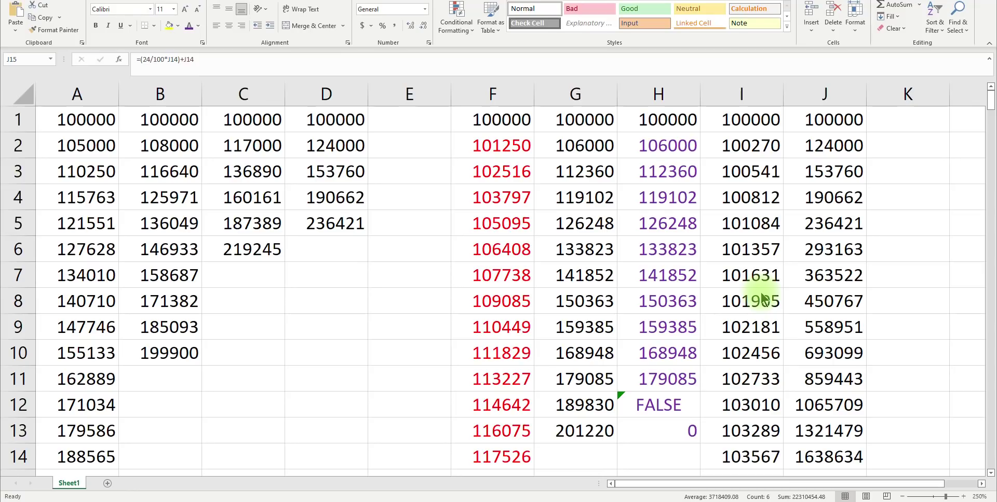
scroll(762, 299, down, 5)
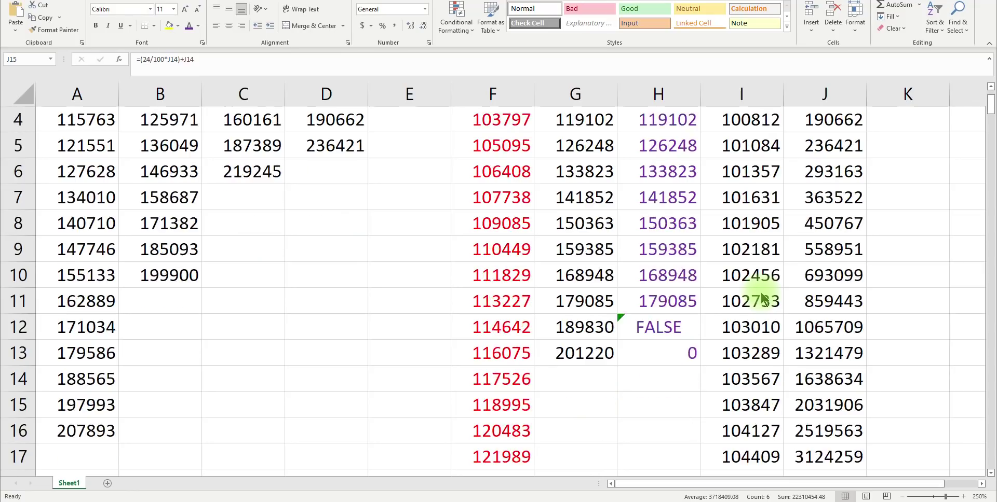
scroll(762, 298, down, 3)
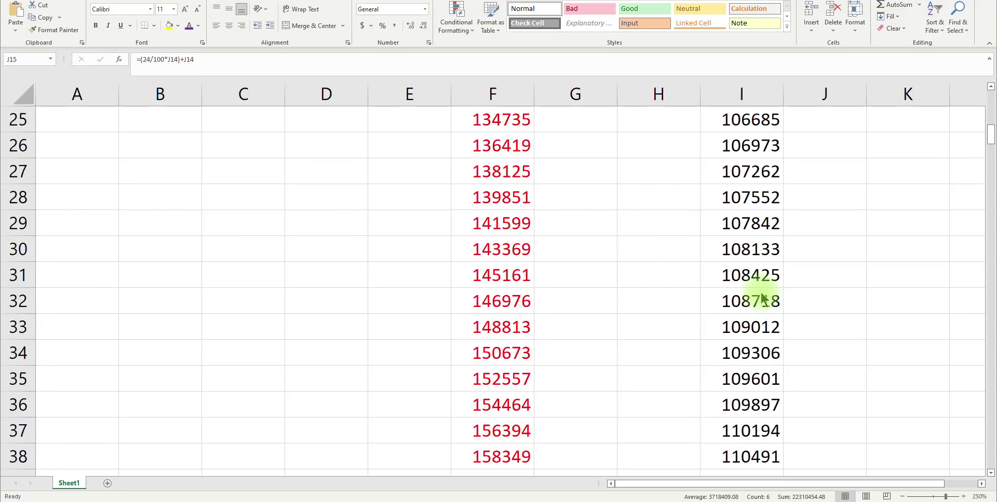
scroll(762, 298, down, 4)
scroll(762, 299, up, 12)
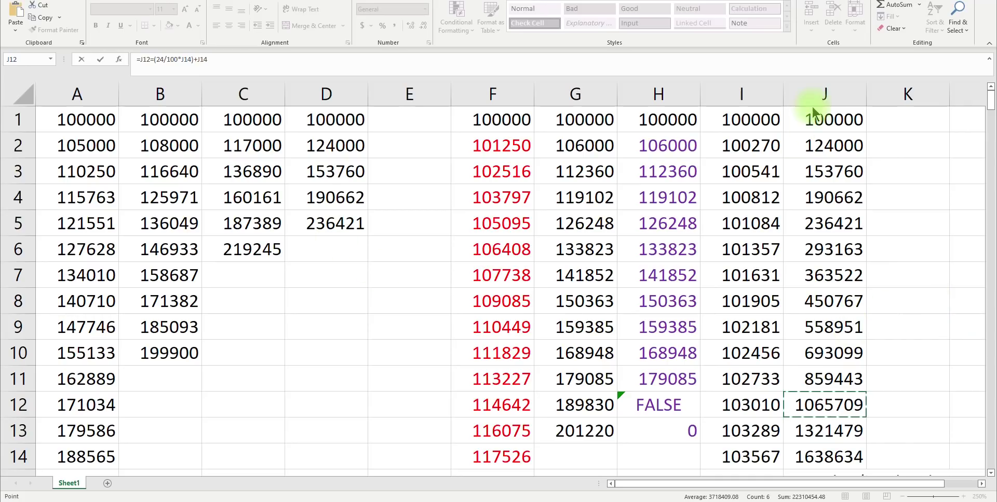
key(End)
click(753, 96)
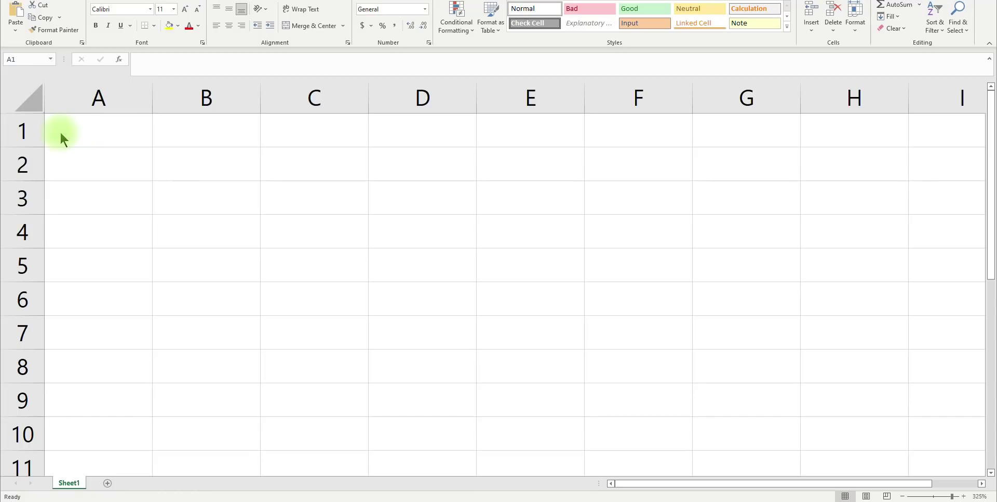
- Enter 100000 as the starting amount in cell A1 of the blank sheet
double_click(66, 129)
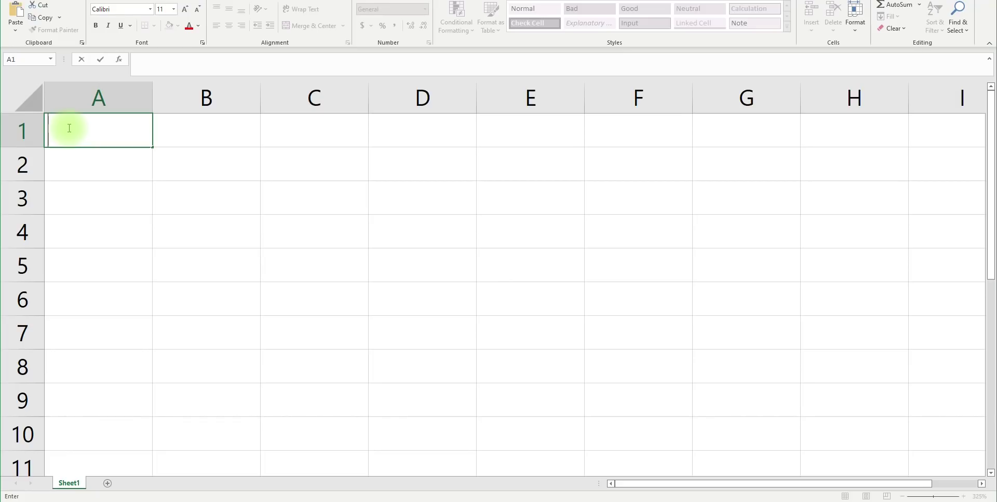
text(1)
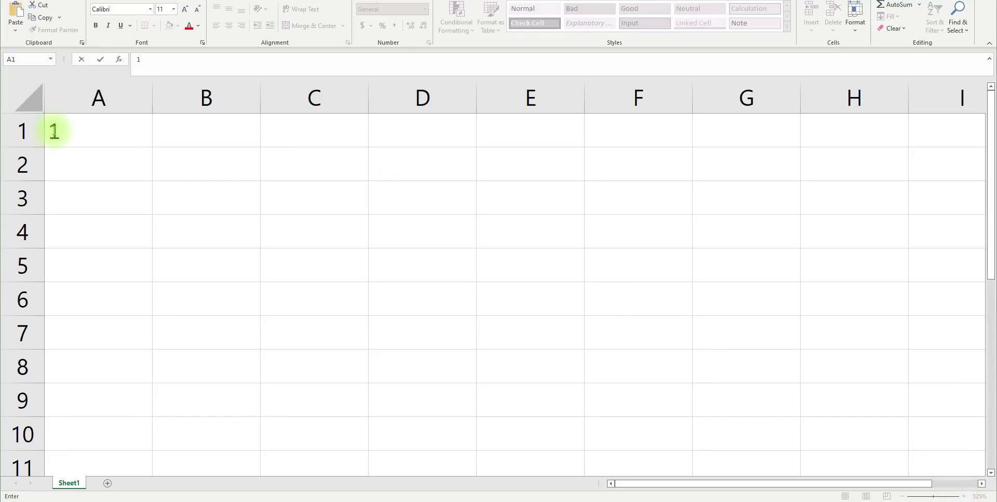
drag(105, 134, 78, 131)
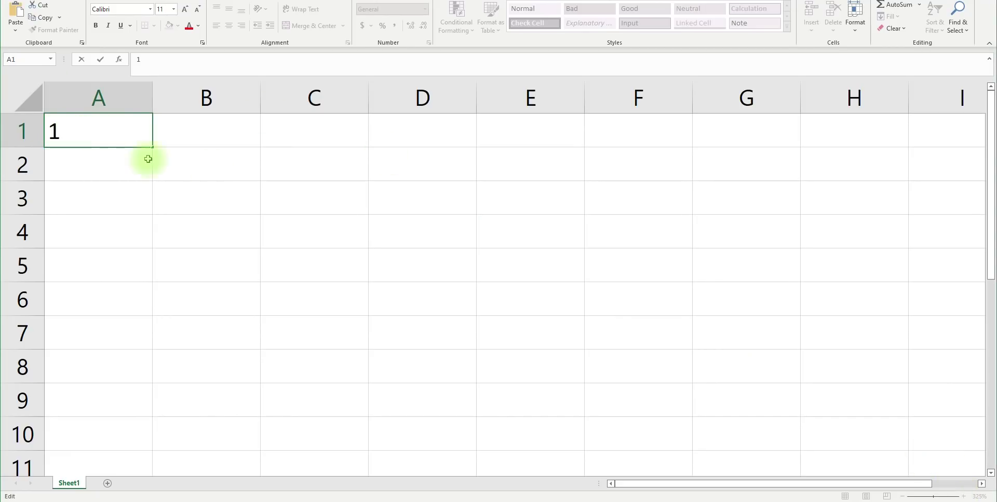
text(00000)
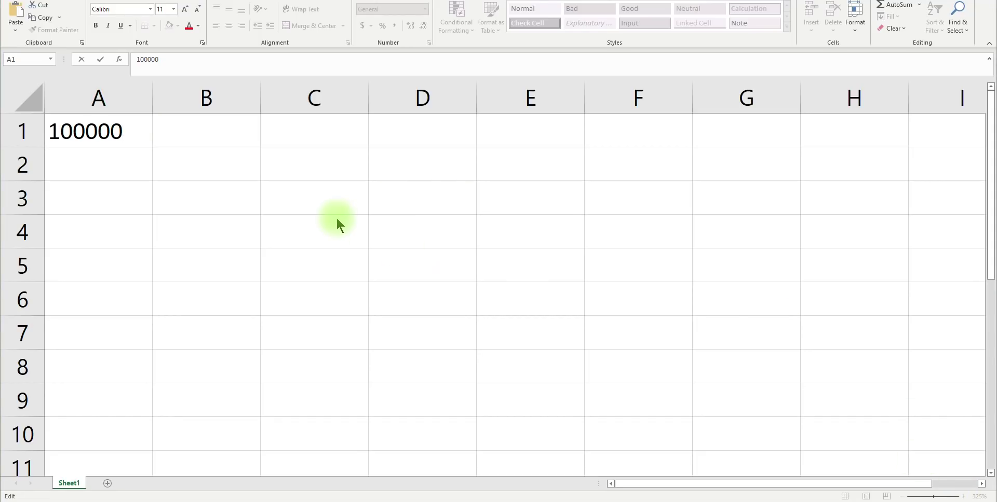
click(69, 154)
- Enter the 1% growth formula =(1/100*A1)+A1 in cell A2
double_click(83, 162)
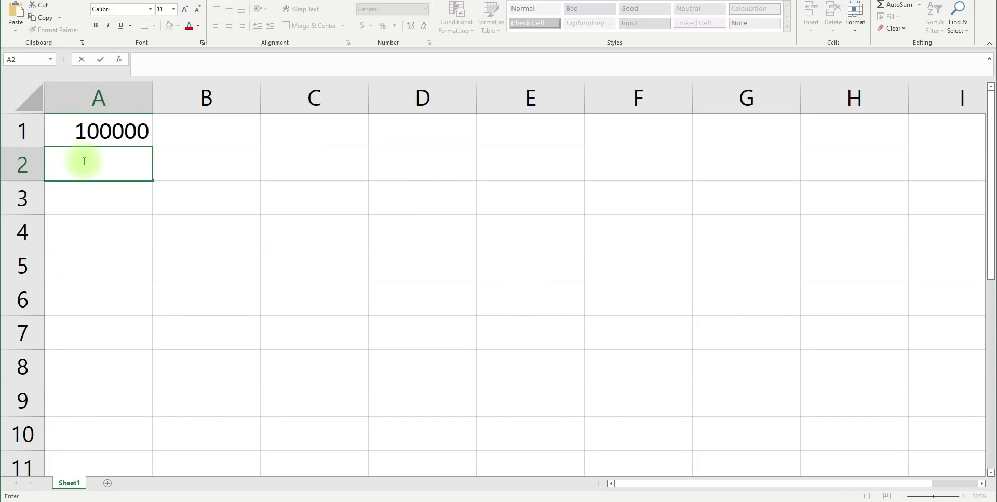
text(=(6/100*G1)+G1)
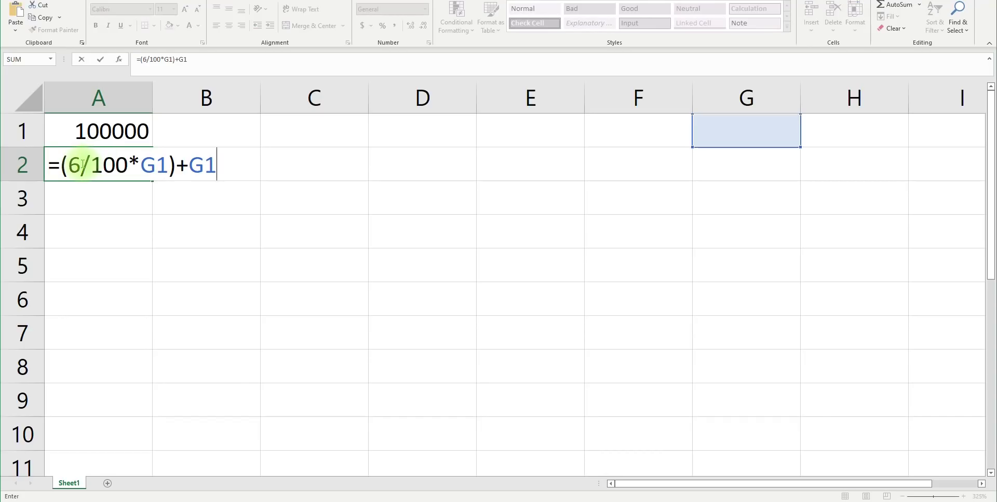
drag(80, 164, 69, 165)
text(1)
drag(168, 165, 146, 165)
click(116, 128)
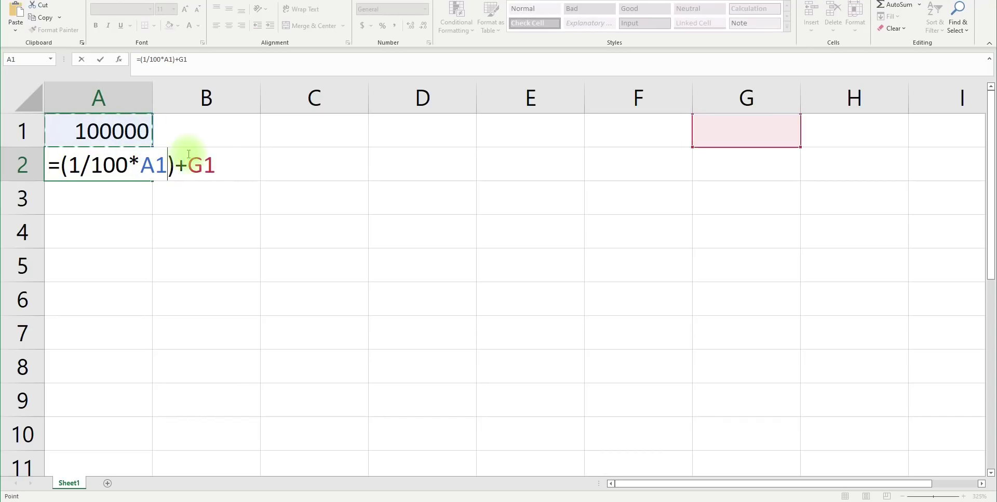
drag(214, 165, 188, 165)
click(124, 130)
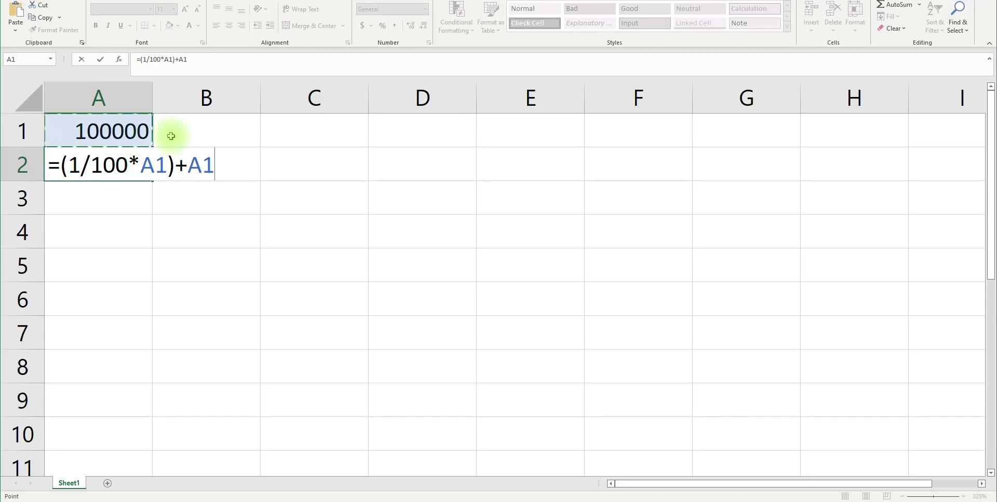
key(Return)
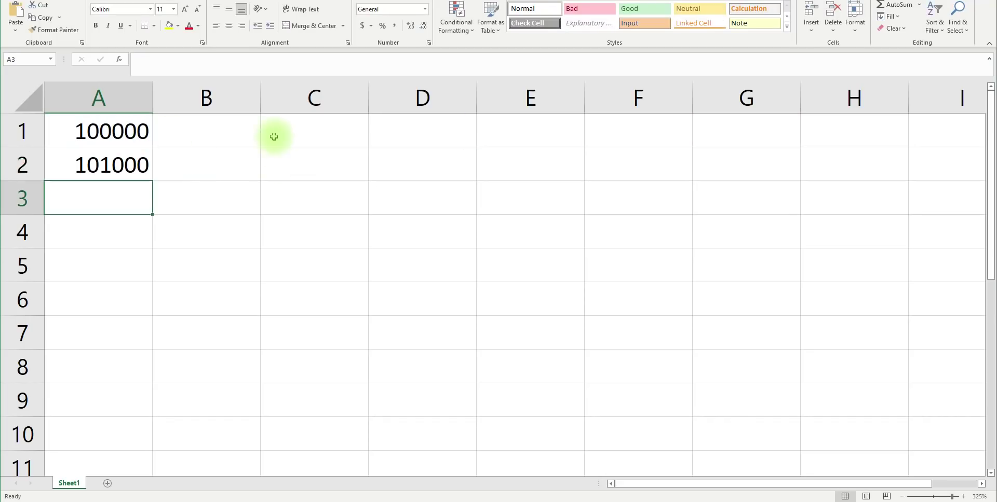
- Fill the A2 formula down column A to row 264
click(136, 165)
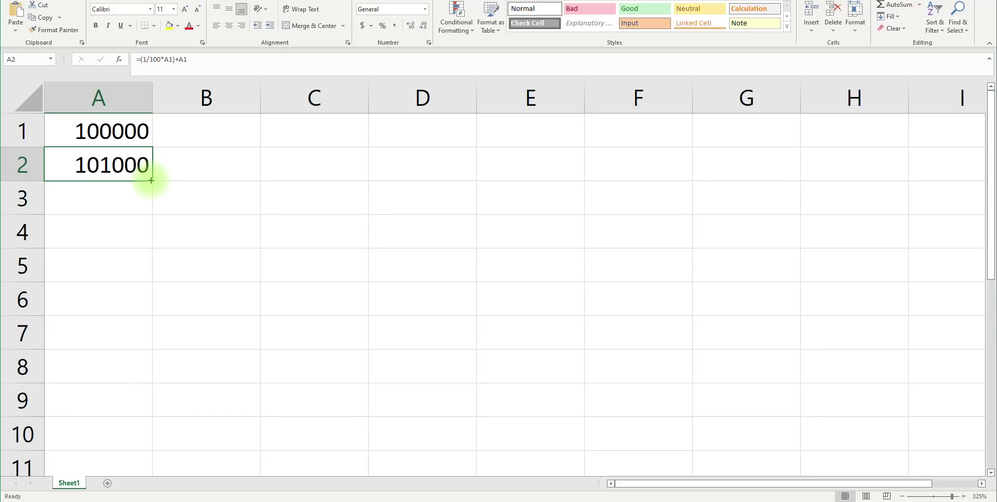
drag(151, 180, 151, 491)
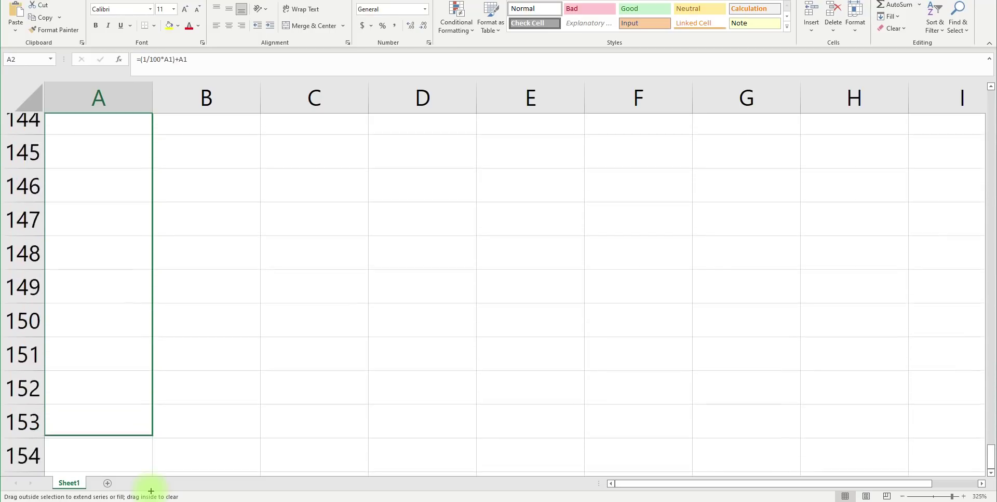
drag(151, 492, 147, 146)
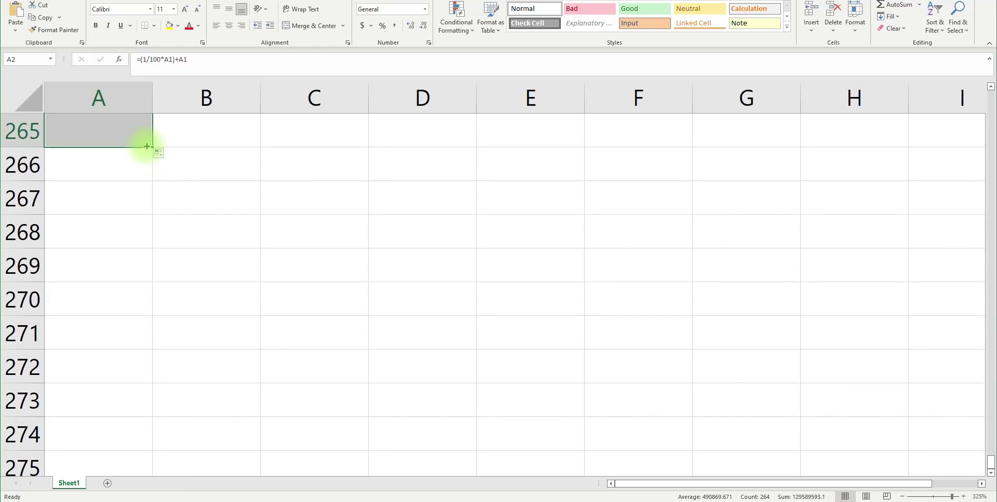
scroll(159, 223, up, 2)
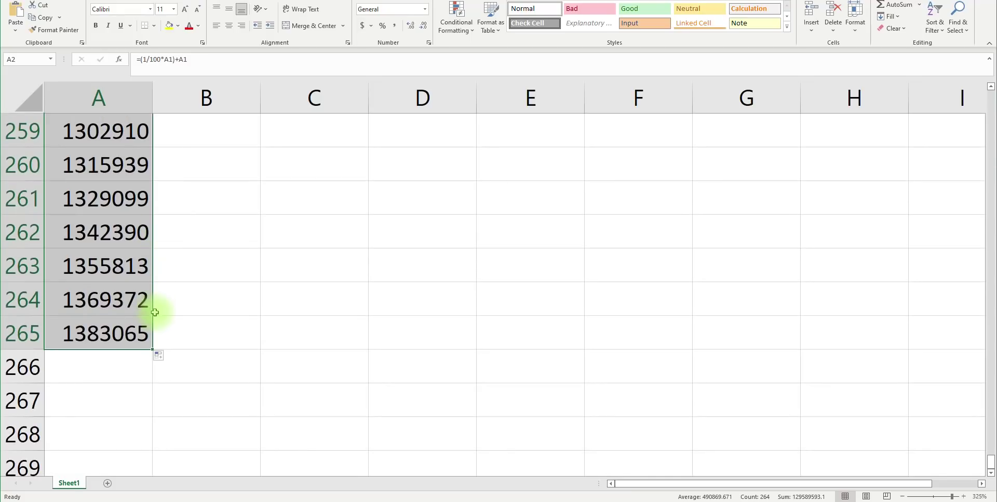
drag(153, 348, 154, 313)
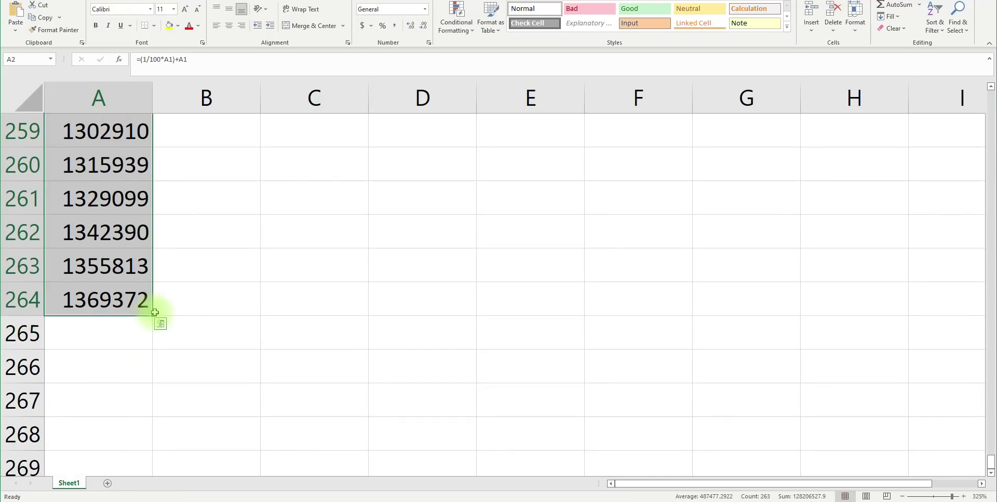
click(964, 498)
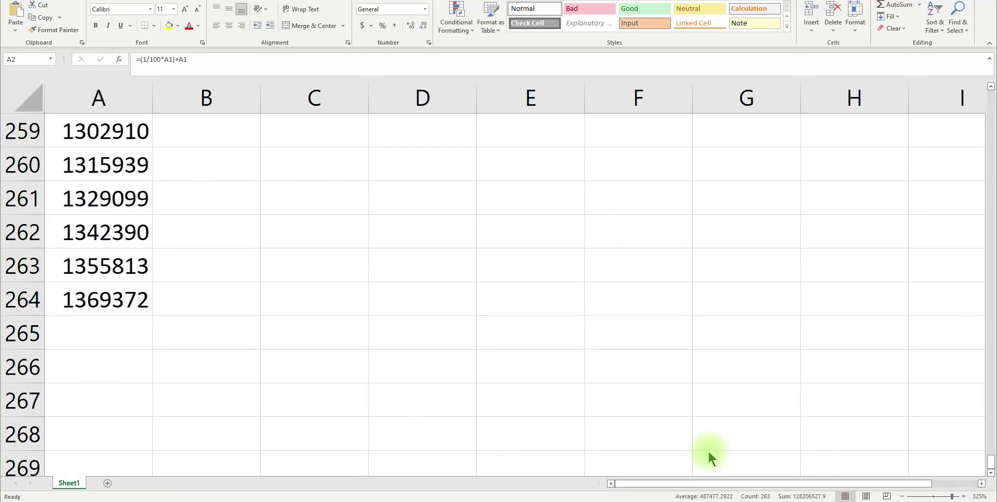
- Examine how the 1% amounts grow between row 264 and row 1, and check the formula in A2
scroll(180, 247, up, 13)
scroll(179, 247, down, 1)
scroll(175, 245, down, 2)
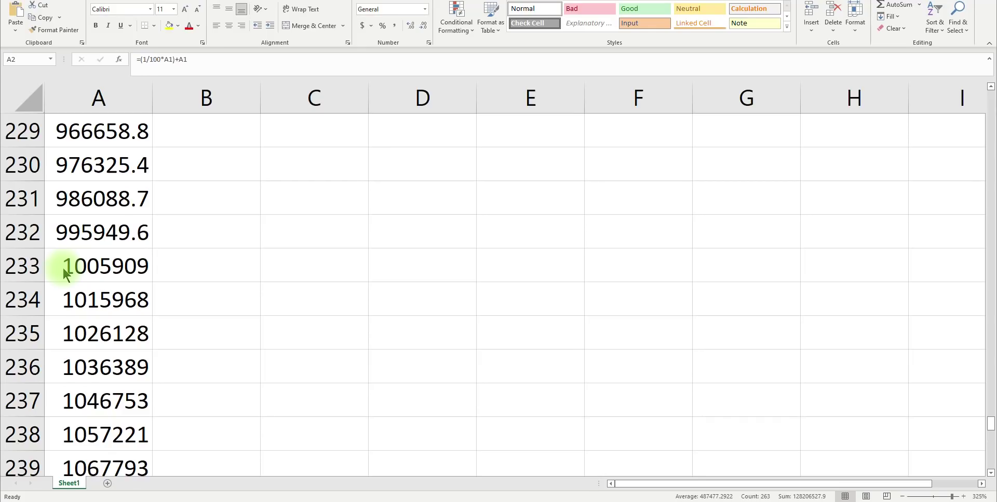
scroll(64, 273, up, 20)
scroll(62, 267, up, 20)
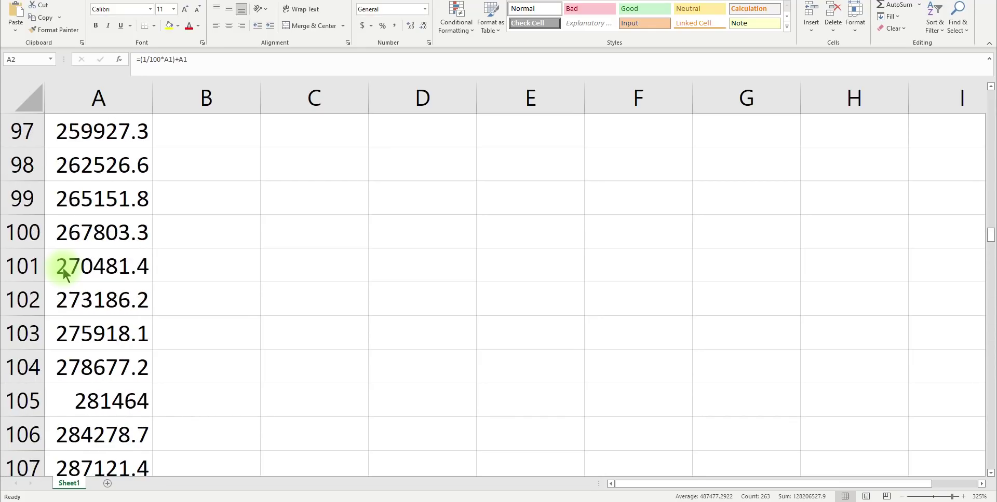
scroll(62, 266, up, 4)
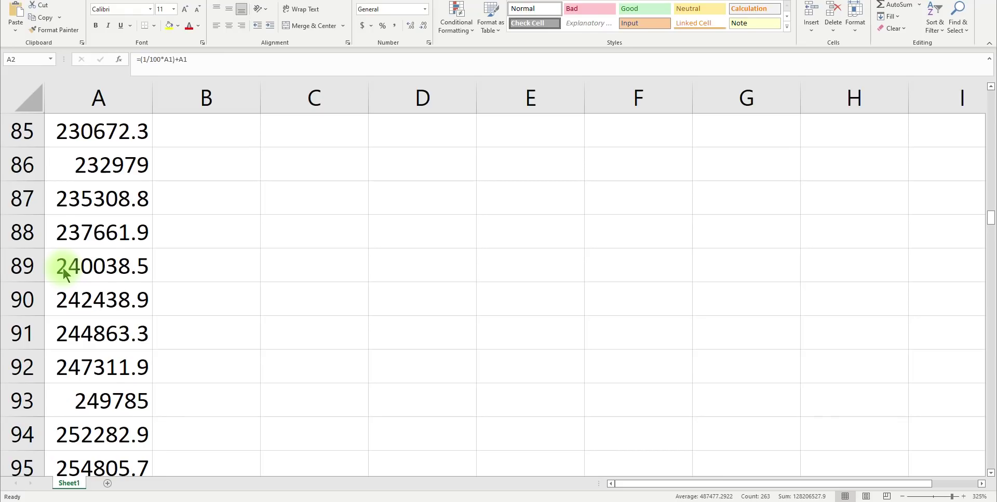
scroll(144, 244, up, 7)
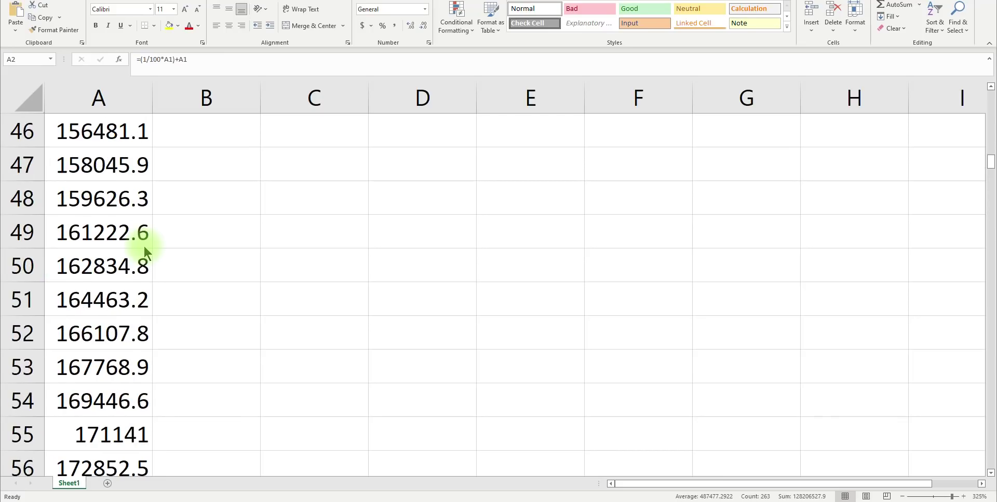
scroll(144, 244, up, 11)
scroll(153, 218, up, 4)
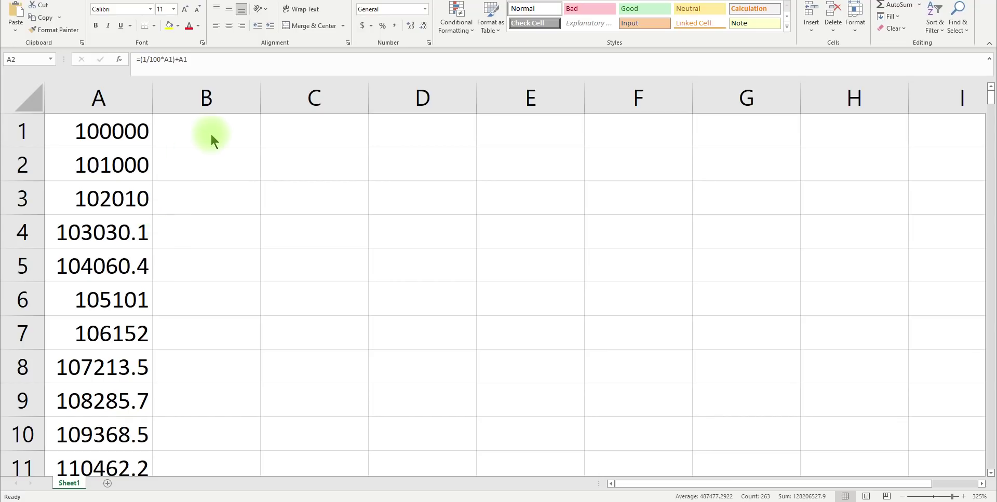
key(F2)
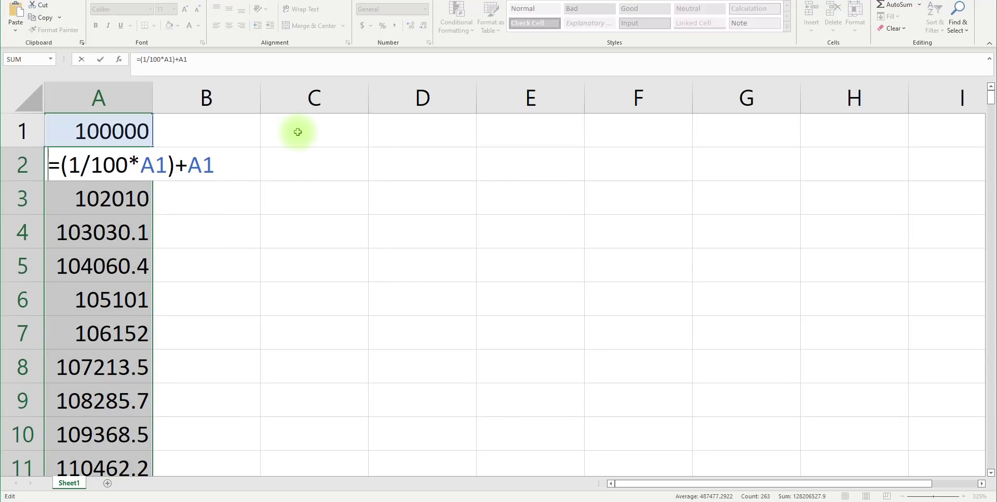
key(Return)
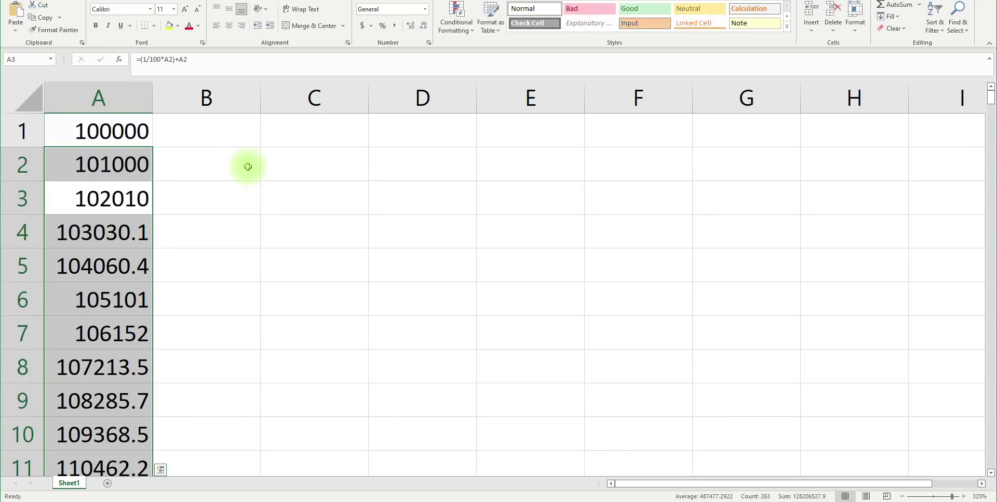
- Enter 500000 as the starting amount in cell C1
double_click(323, 131)
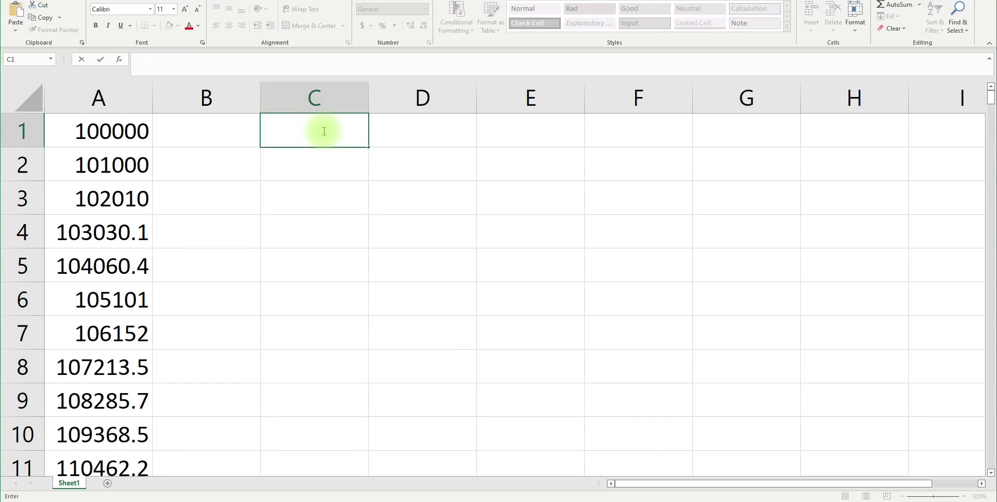
text(500000)
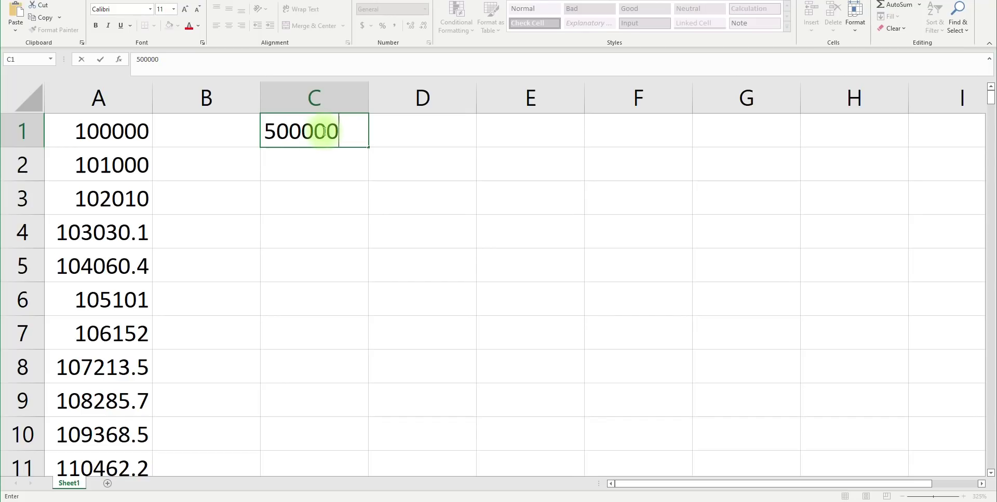
key(Return)
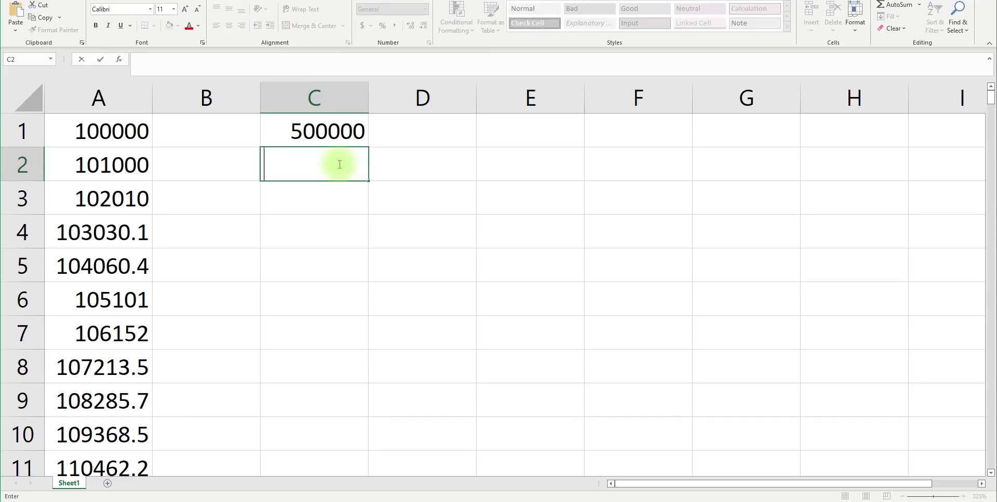
- Enter the 0.25% growth formula =(.25/100*C1)+C1 in cell C2
double_click(286, 168)
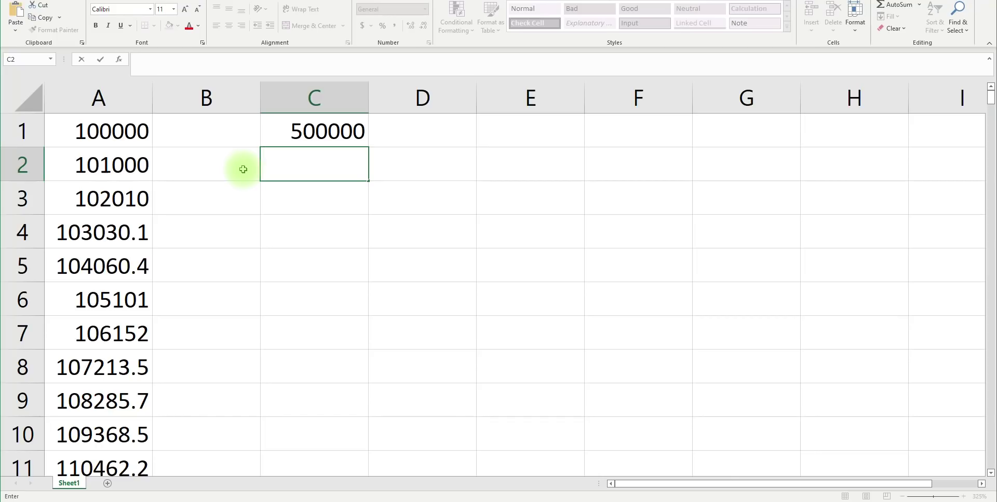
text(=(6/100*G1)+G1)
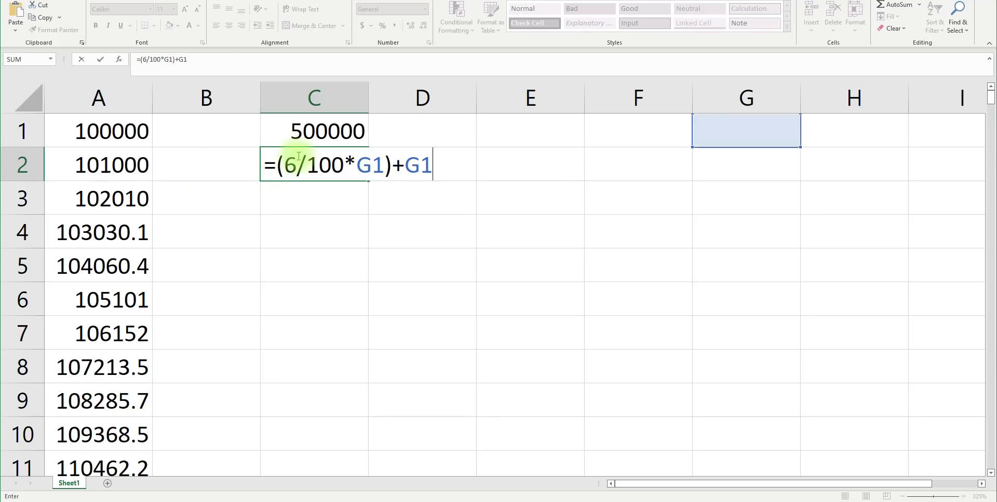
text(.25)
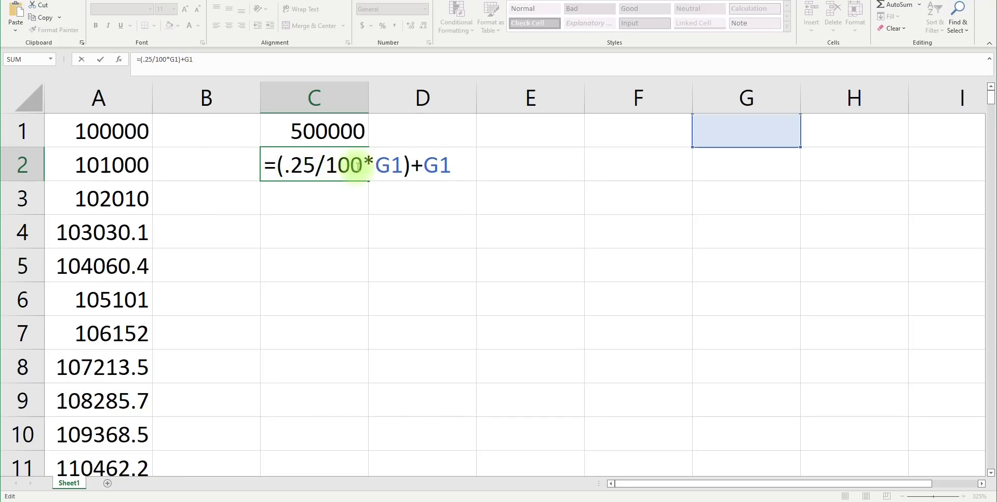
drag(403, 166, 377, 166)
click(311, 97)
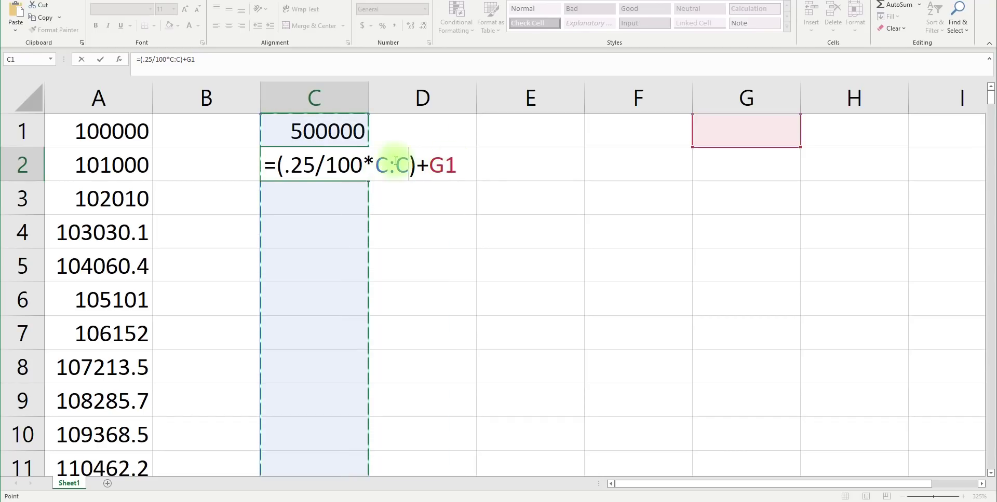
drag(409, 166, 376, 166)
click(331, 132)
drag(456, 165, 422, 165)
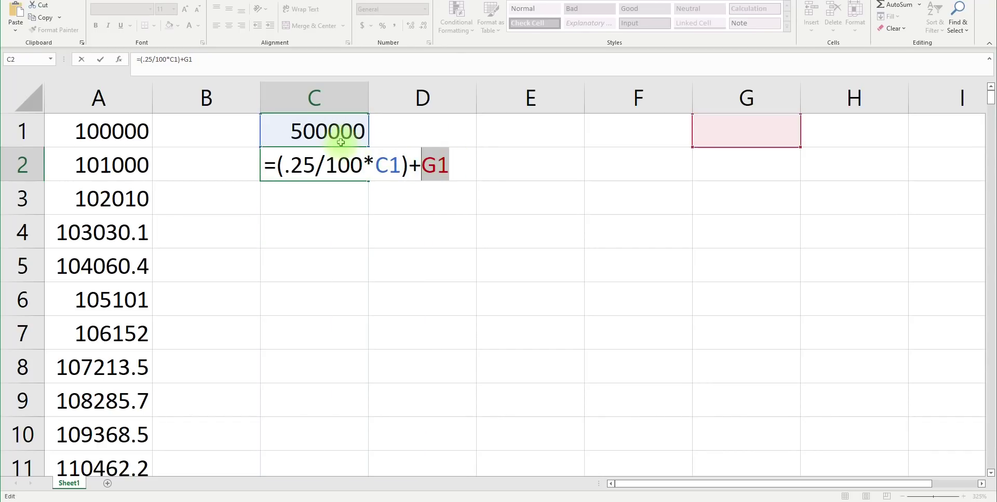
click(337, 134)
click(449, 165)
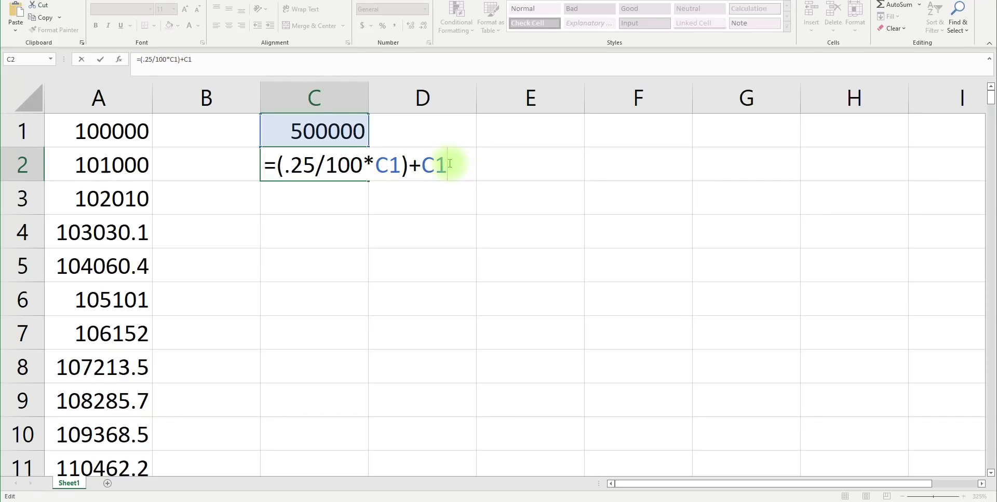
key(Return)
click(345, 172)
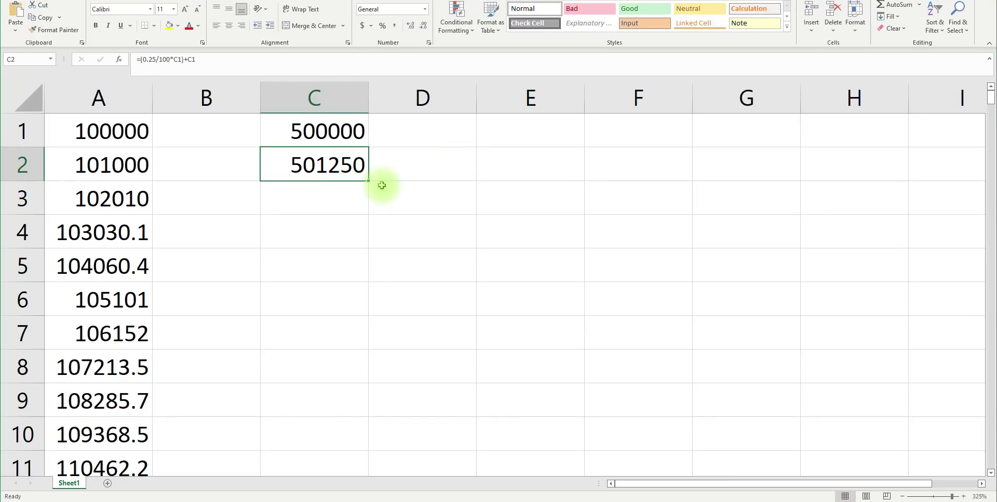
key(Return)
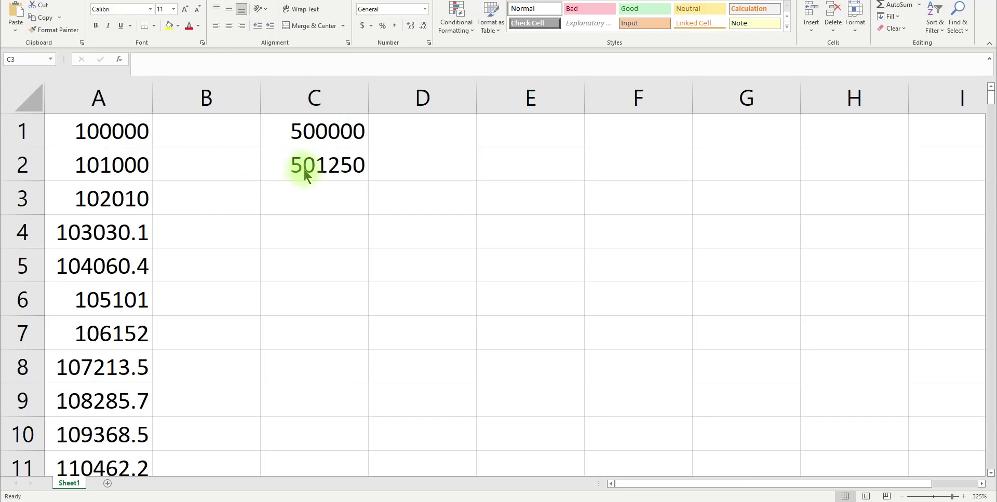
- Set the rate in the C2 formula to 0.20
double_click(317, 166)
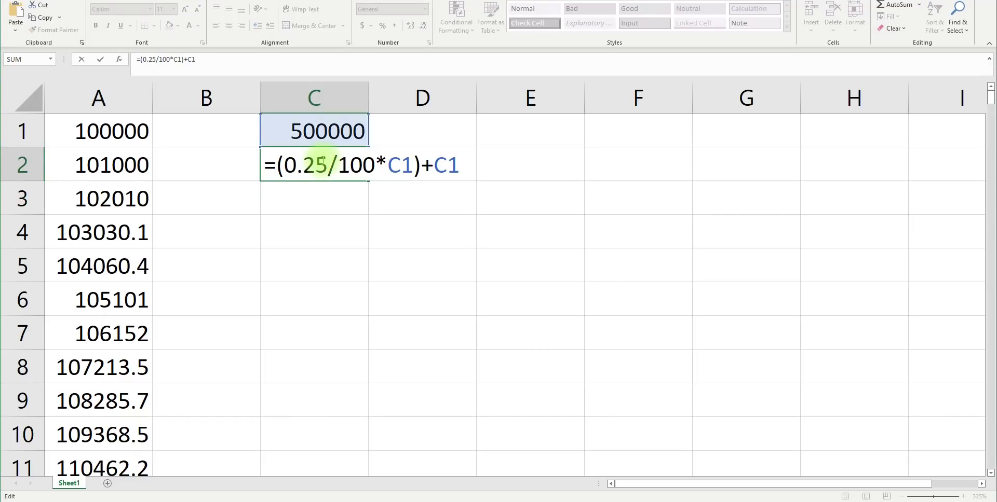
click(319, 163)
text(0)
key(Return)
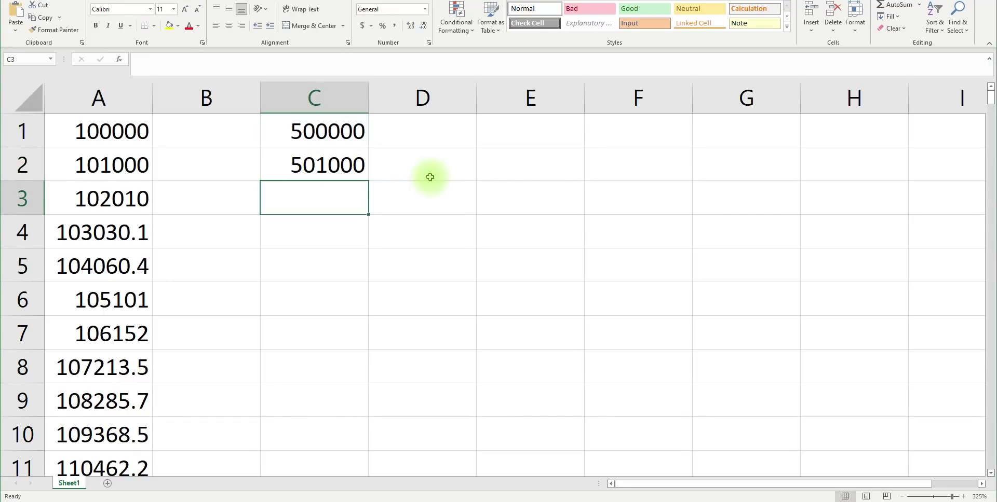
click(347, 167)
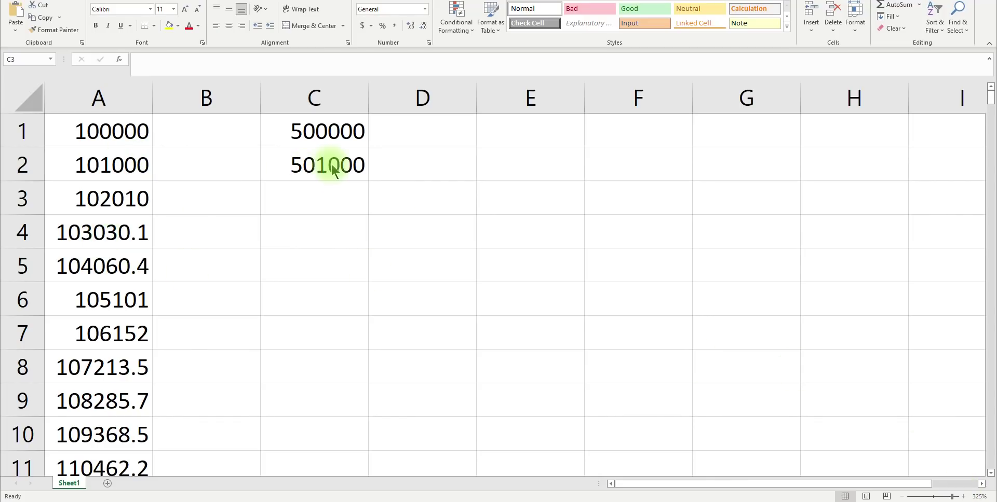
- Switch to the Calculator, clear the previous calculation and multiply 0.20 by 22
click(270, 500)
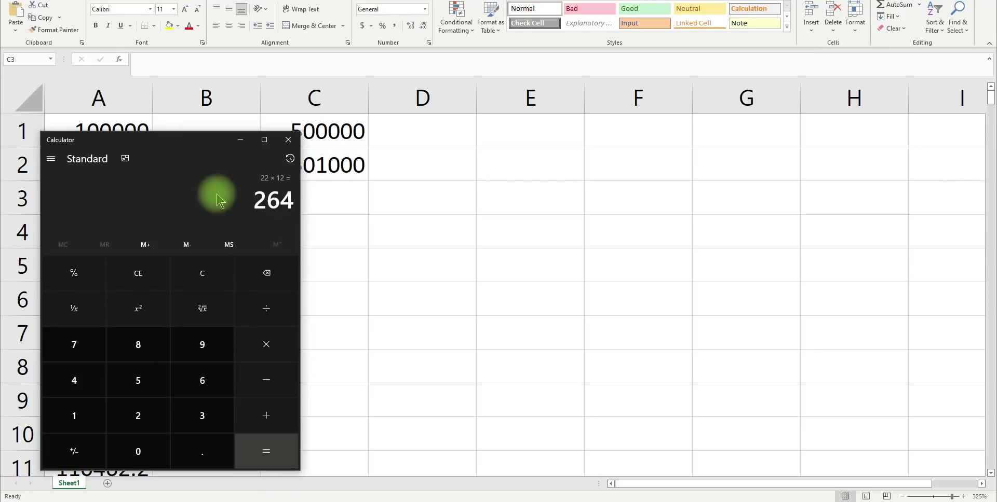
click(202, 274)
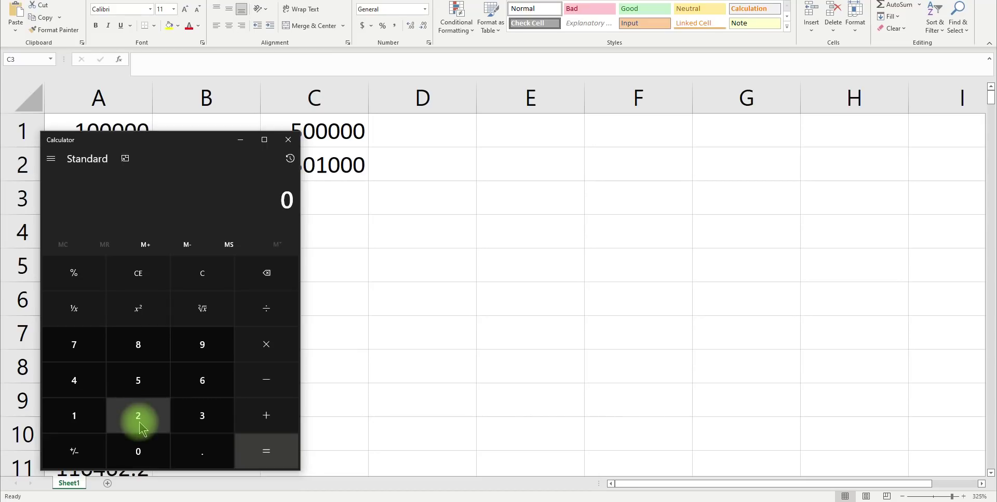
click(200, 450)
click(138, 417)
click(140, 442)
click(266, 345)
click(137, 412)
click(137, 415)
click(249, 445)
click(964, 497)
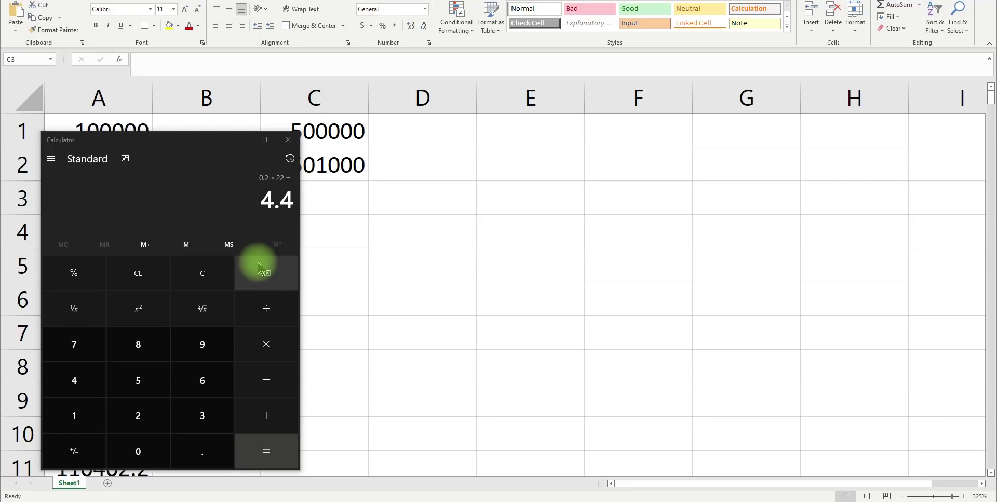
- Switch to the Snipping Tool sketch, handwrite 5 lakh with 0.20 beside 1 with a boxed 1% below the existing notes, and return to the worksheet
click(331, 209)
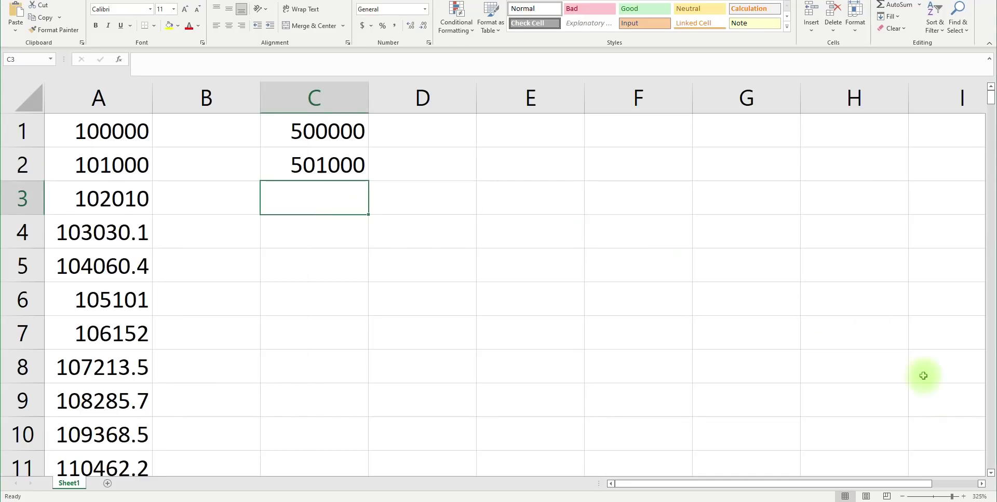
click(969, 498)
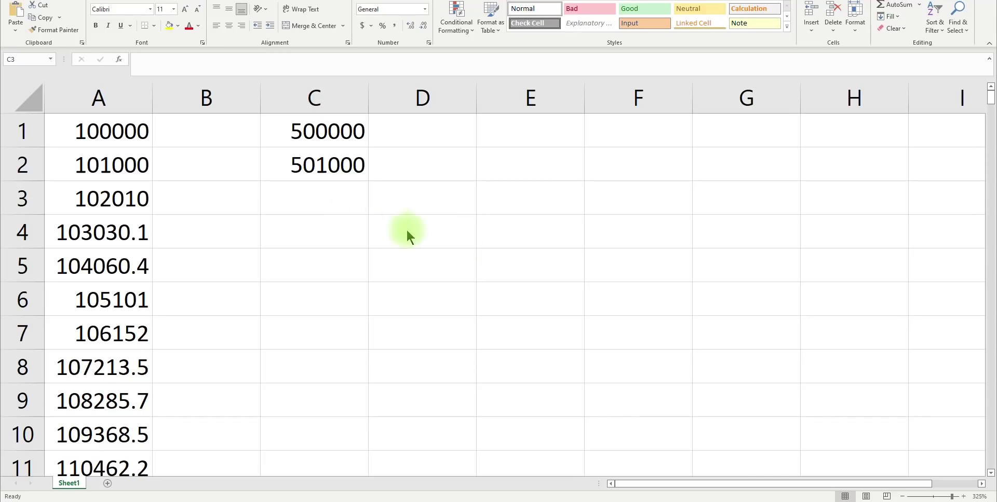
click(427, 501)
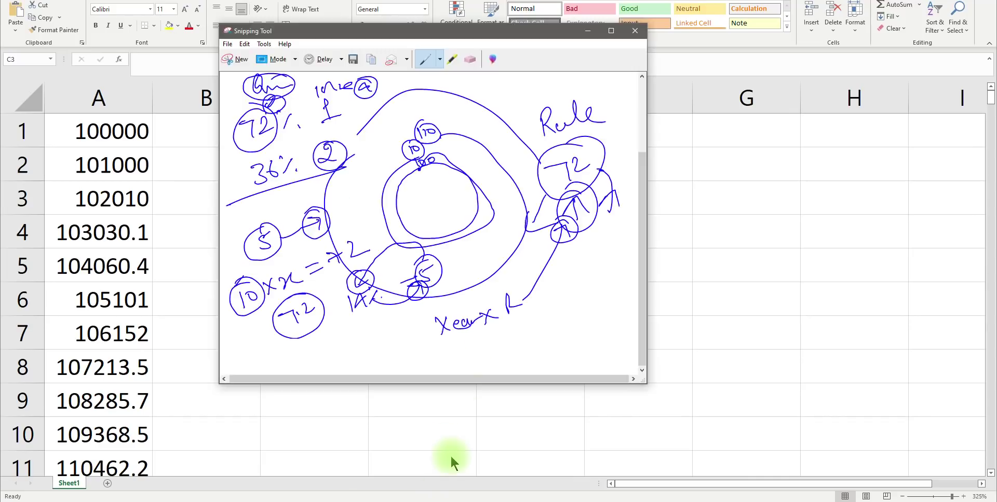
mouse_move(524, 319)
mouse_down()
mouse_move(520, 343)
mouse_move(558, 320)
mouse_up()
mouse_move(571, 309)
mouse_down()
mouse_move(566, 320)
mouse_move(598, 306)
mouse_move(601, 282)
mouse_move(583, 289)
mouse_up()
mouse_move(572, 336)
mouse_down()
mouse_move(571, 355)
mouse_move(621, 332)
mouse_up()
click(597, 341)
mouse_move(517, 346)
mouse_down()
mouse_move(549, 334)
mouse_move(513, 368)
mouse_move(526, 365)
mouse_up()
drag(525, 350, 526, 352)
click(537, 357)
mouse_move(499, 352)
mouse_down()
mouse_move(511, 350)
mouse_move(527, 367)
mouse_move(510, 363)
mouse_move(588, 359)
mouse_up()
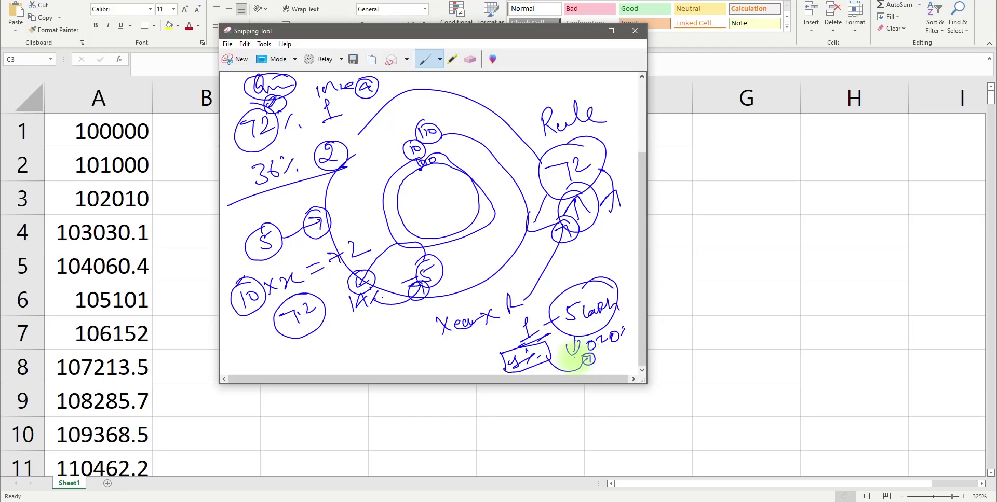
click(962, 495)
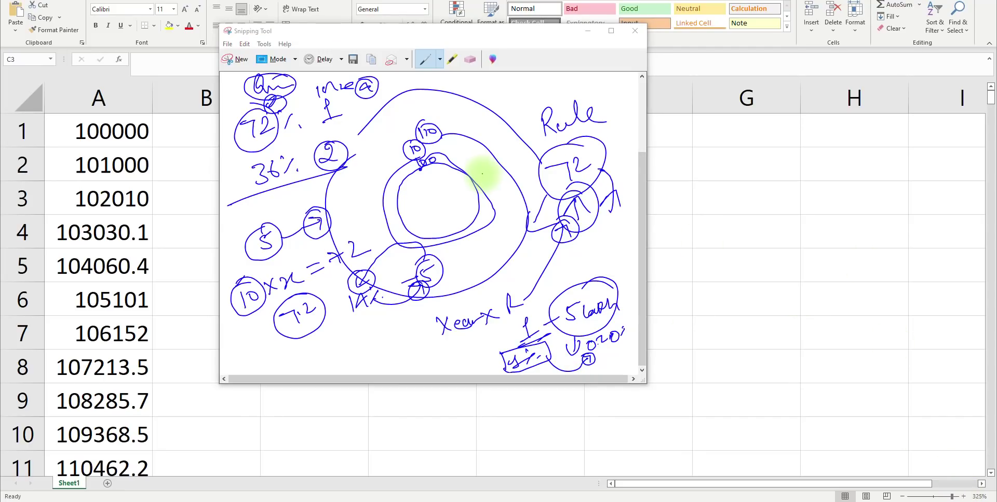
click(588, 31)
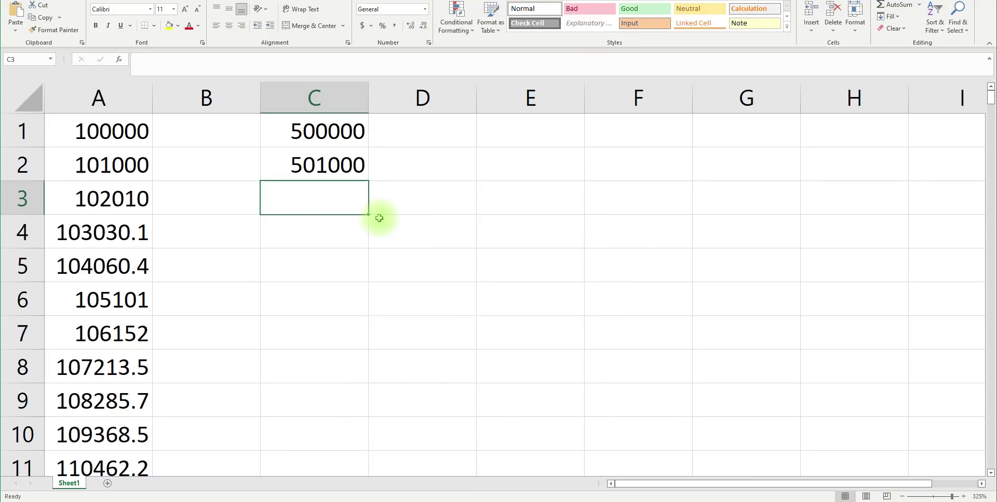
- Review the compounded amounts in column A from cell A1 down to the last filled cell, A264
click(111, 131)
scroll(129, 229, down, 17)
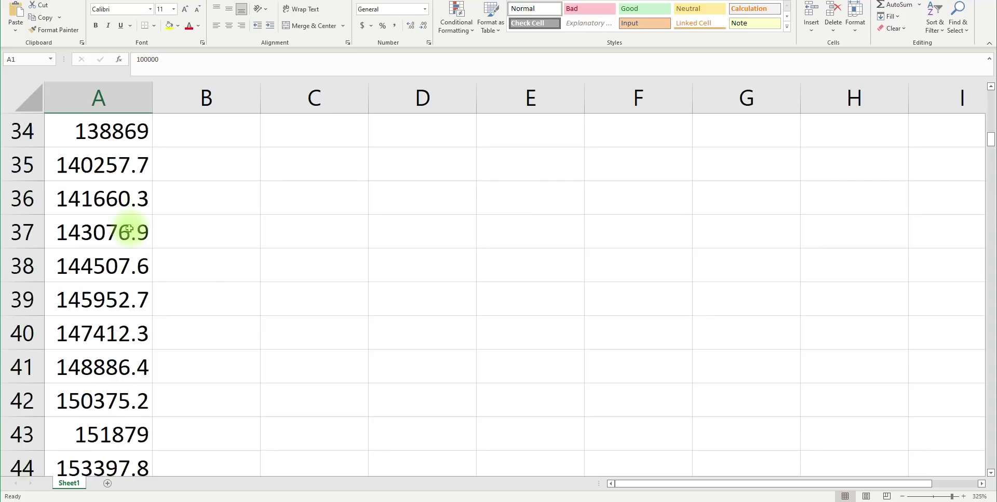
scroll(166, 278, down, 20)
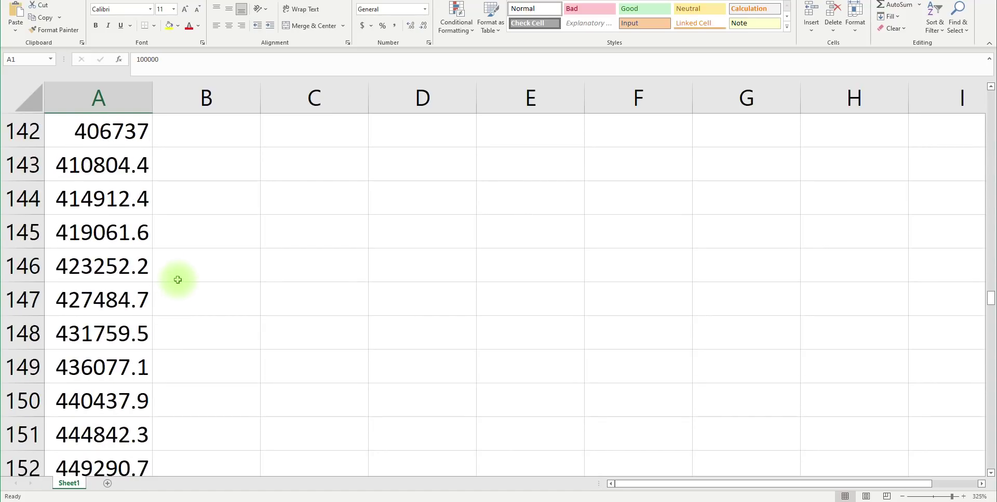
scroll(179, 280, down, 20)
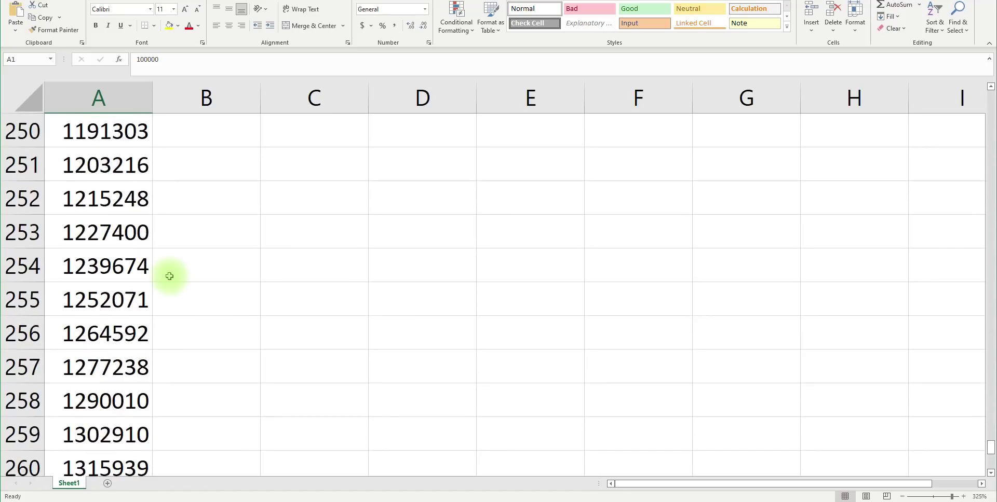
scroll(165, 266, up, 3)
scroll(163, 267, down, 1)
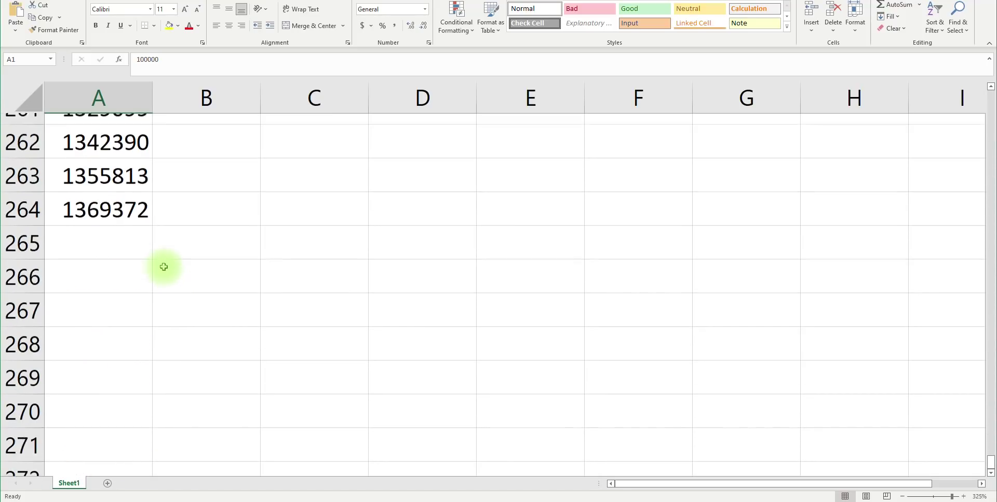
click(113, 201)
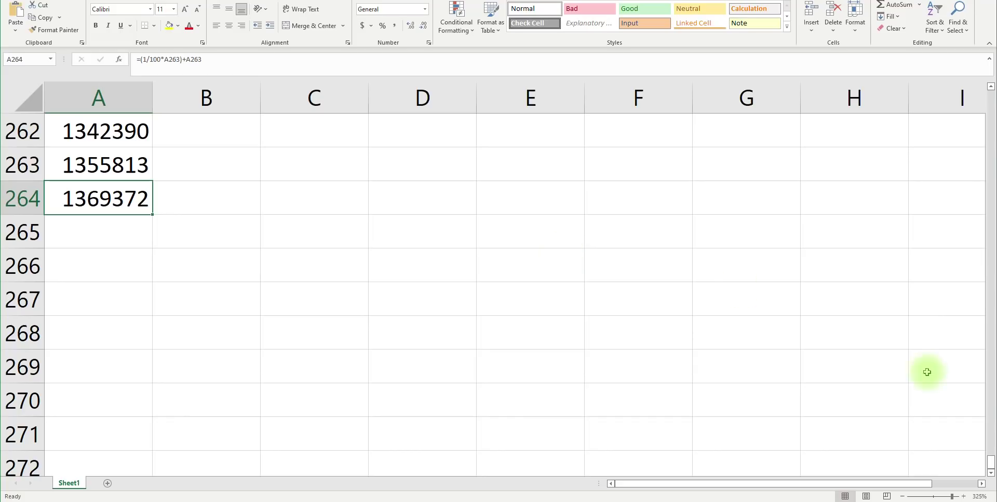
click(961, 500)
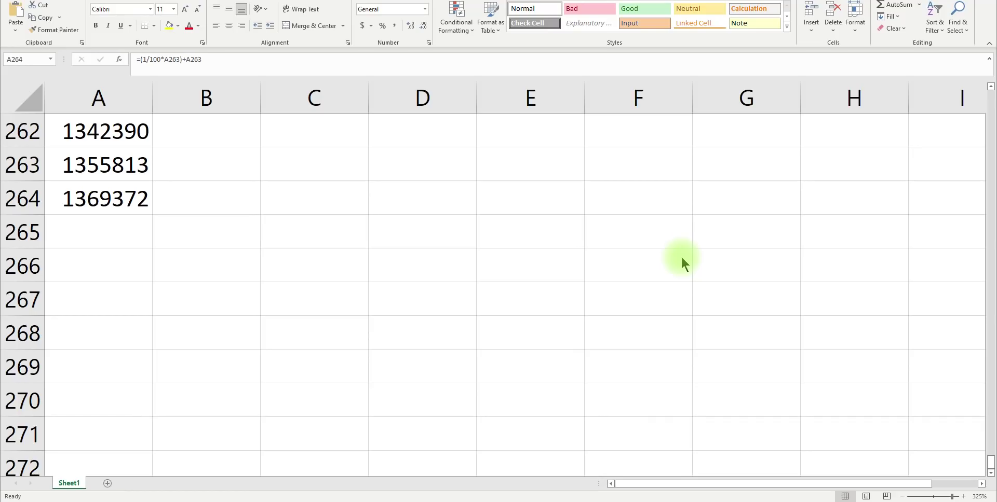
- Extend the 1% growth formula in column A from row 264 down to row 528 and widen the column to show decimals
click(118, 198)
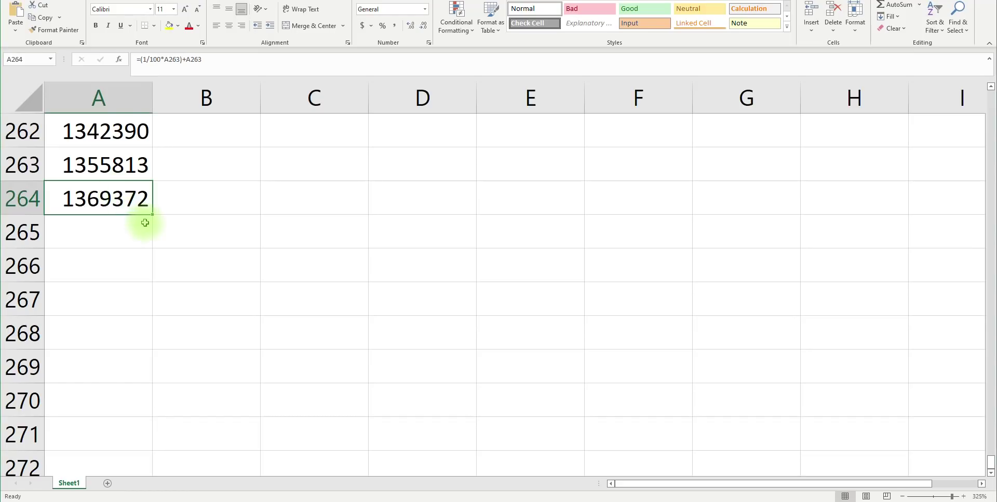
drag(151, 217, 147, 413)
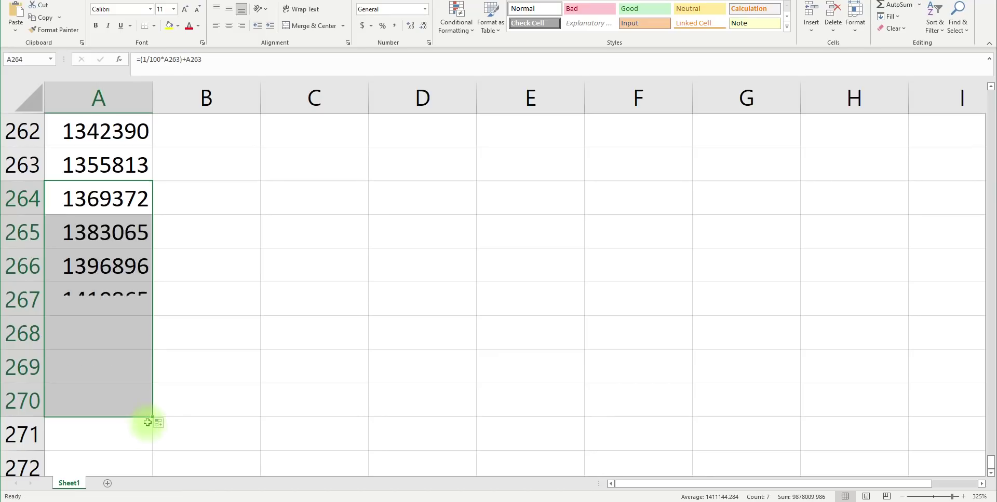
scroll(166, 395, down, 2)
drag(150, 216, 149, 482)
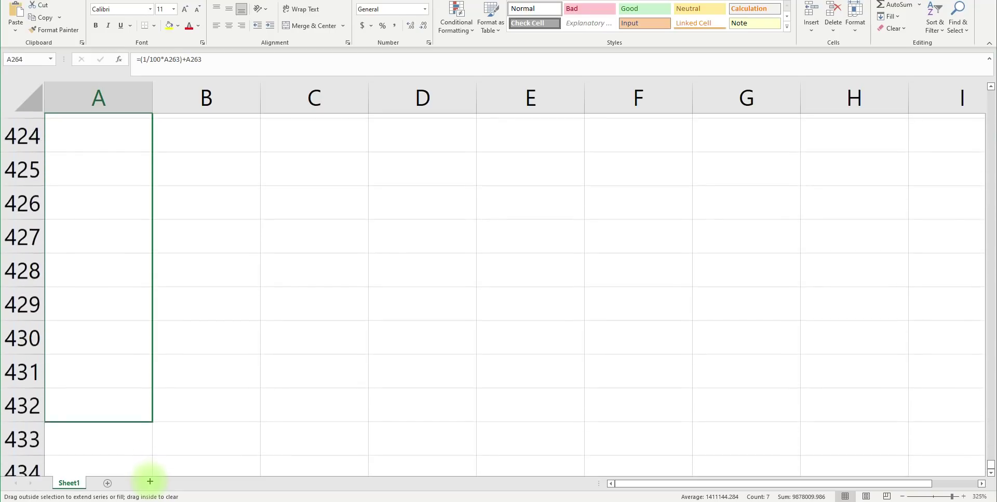
drag(149, 482, 149, 481)
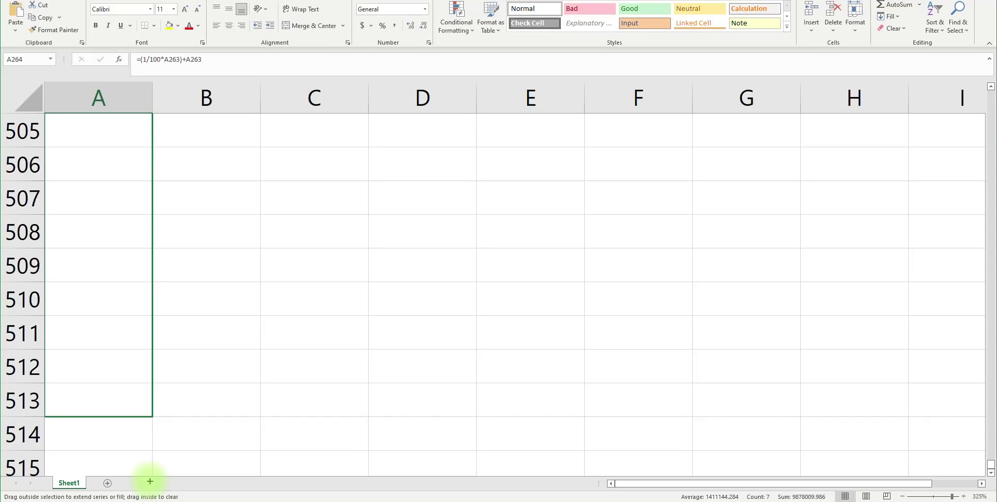
drag(150, 482, 142, 375)
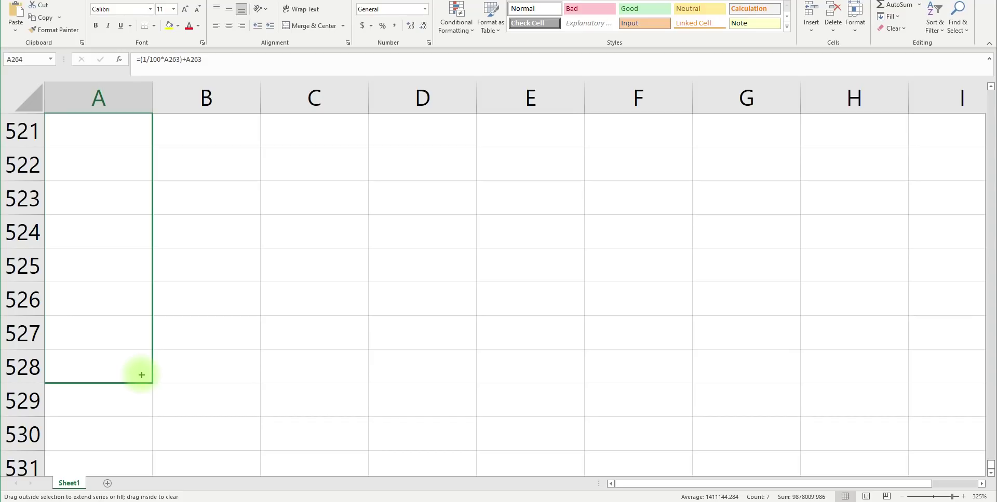
drag(141, 374, 140, 374)
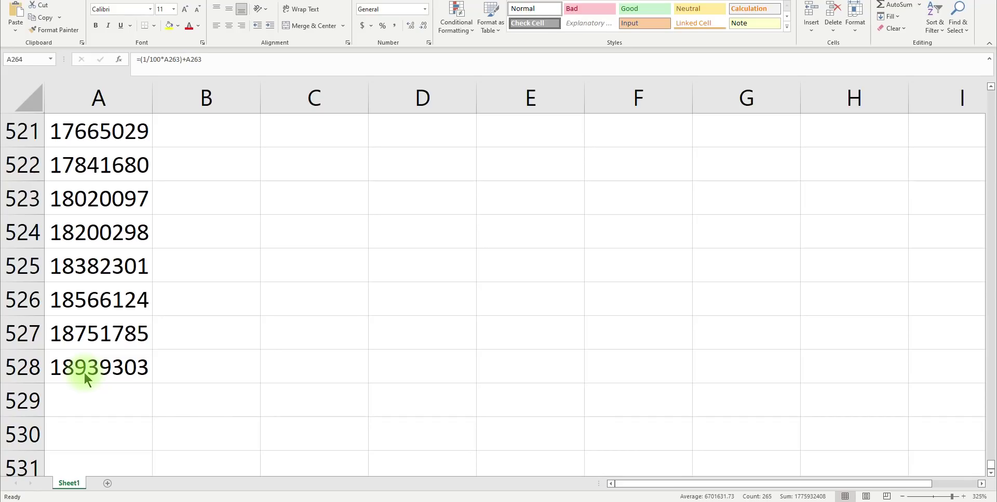
drag(149, 104, 237, 111)
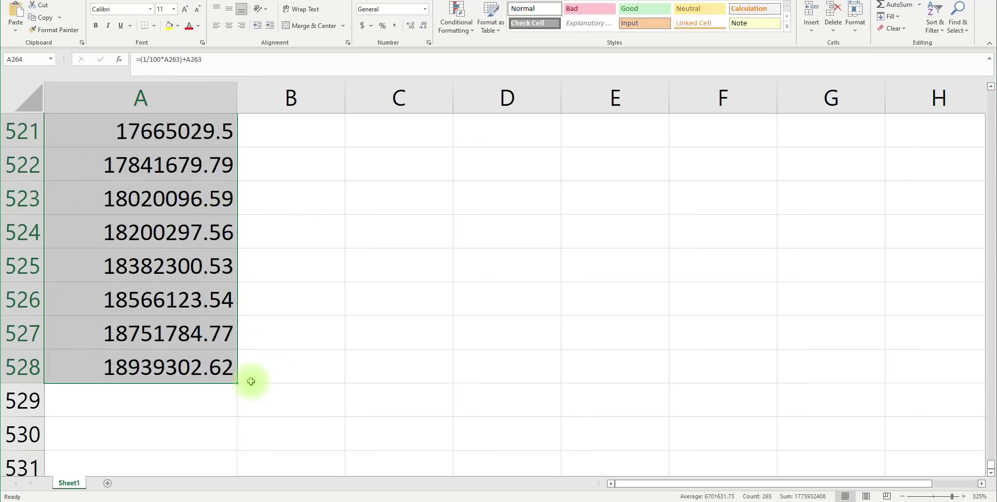
click(965, 499)
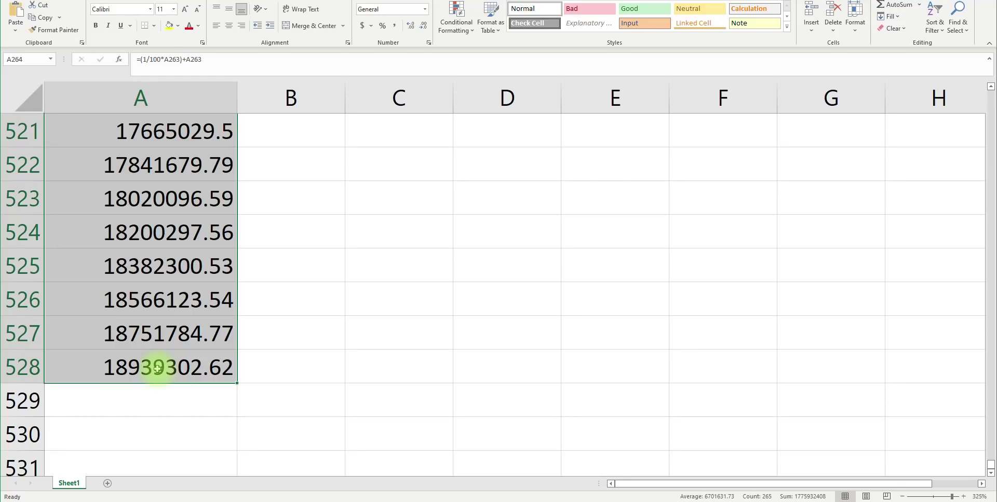
click(268, 500)
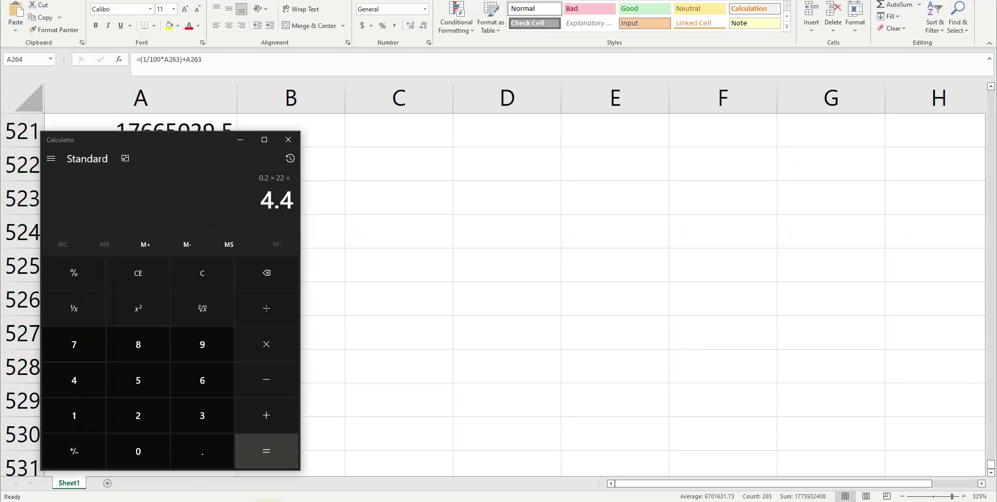
click(241, 140)
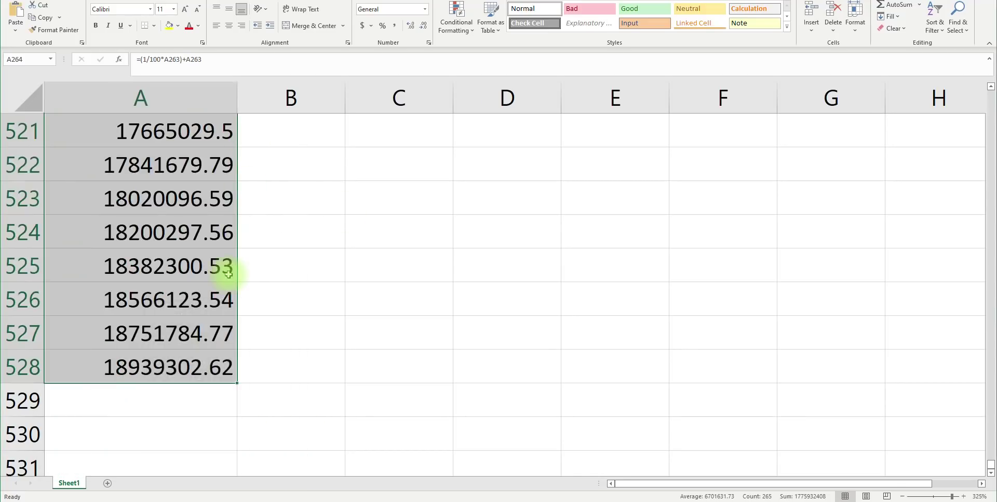
- Extend the 1% growth formula in column A from row 528 down to row 536
click(202, 365)
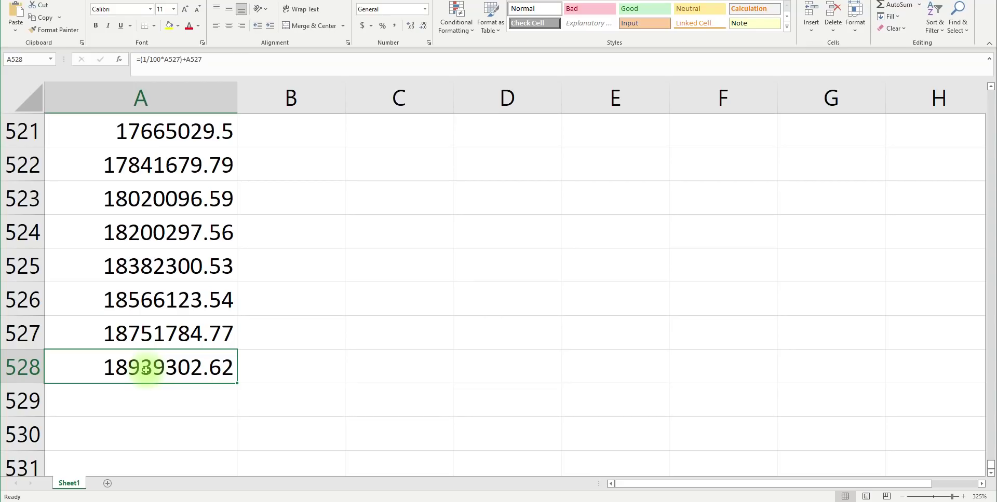
drag(236, 383, 232, 442)
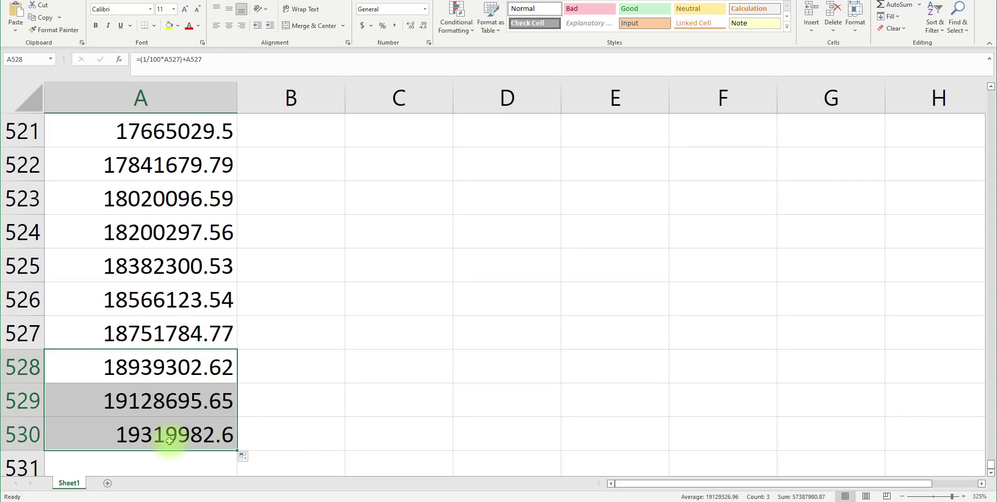
scroll(182, 293, down, 2)
drag(239, 248, 230, 439)
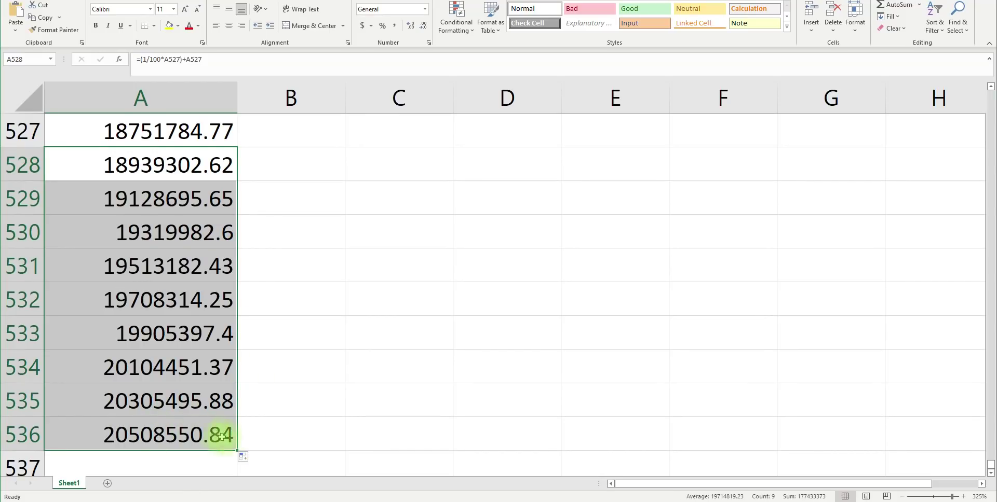
click(963, 495)
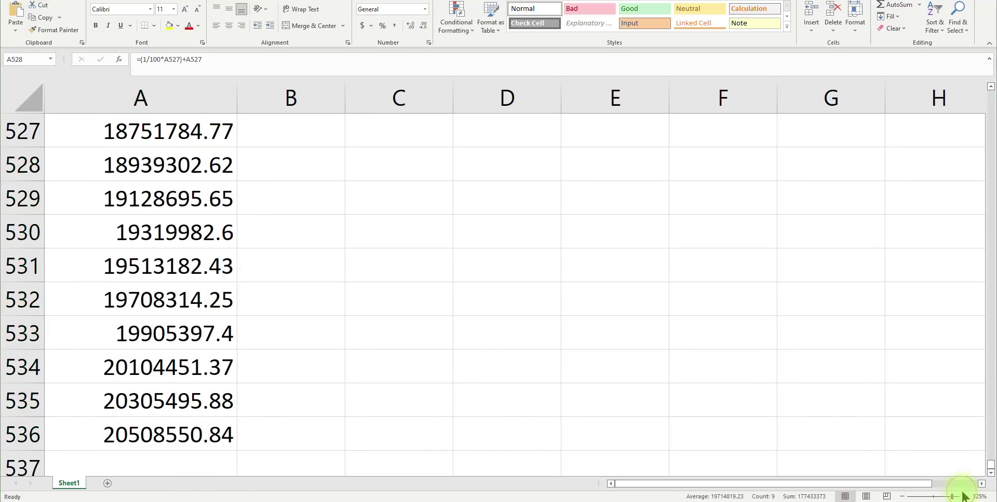